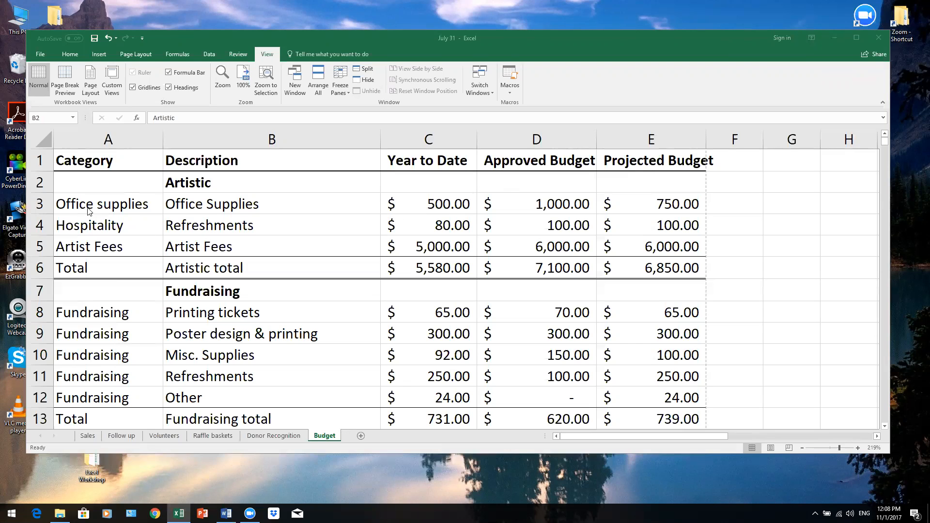
# Select the entire Hospitality row, row 4, on the Budget sheet.
pyautogui.click(36, 226)
pyautogui.click(37, 225)
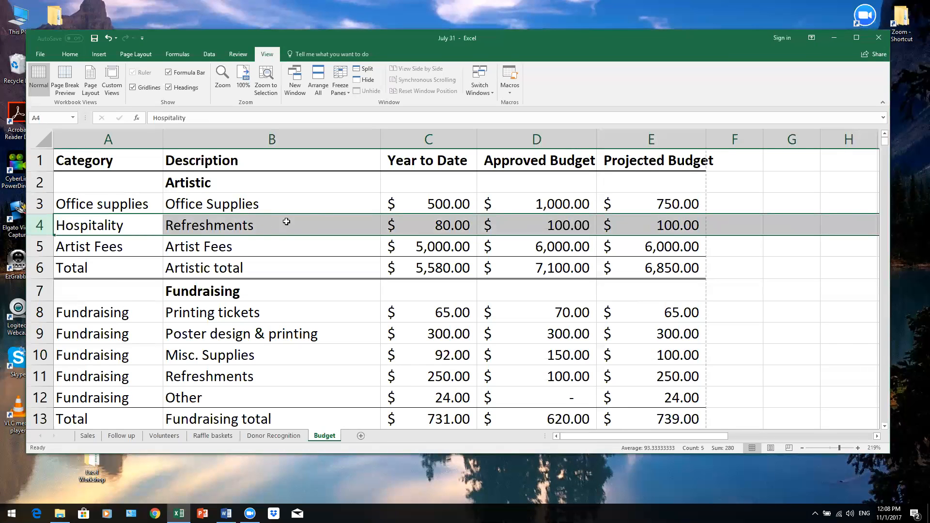
pyautogui.click(125, 226)
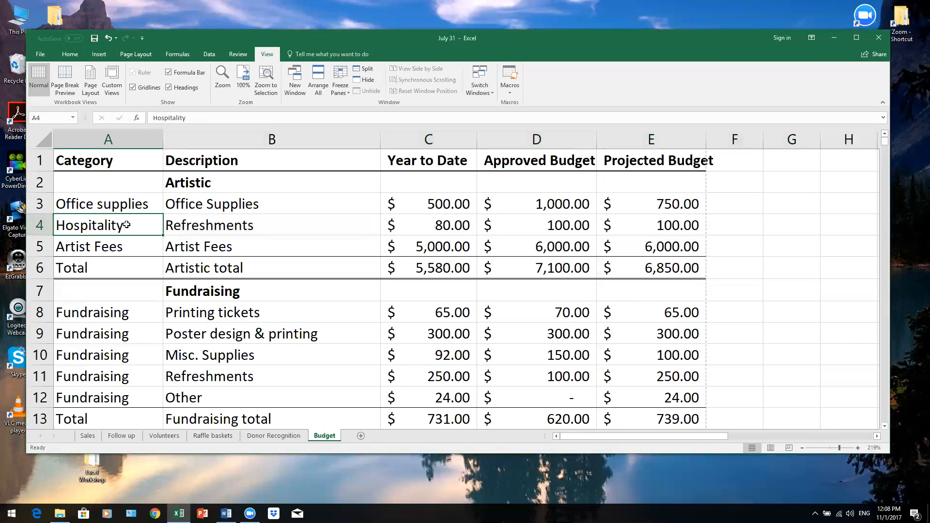
pyautogui.click(39, 224)
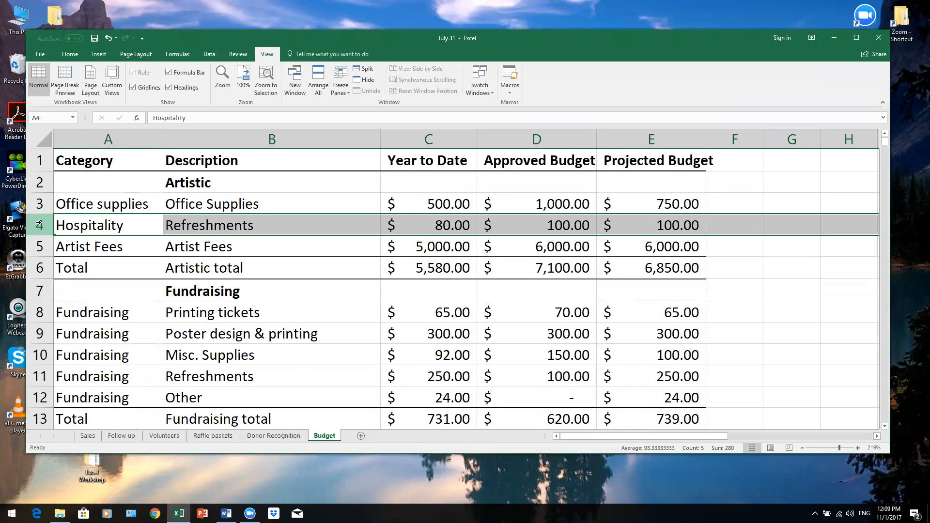
# Move the whole Year to Date column so it follows the Projected Budget column.
pyautogui.click(418, 136)
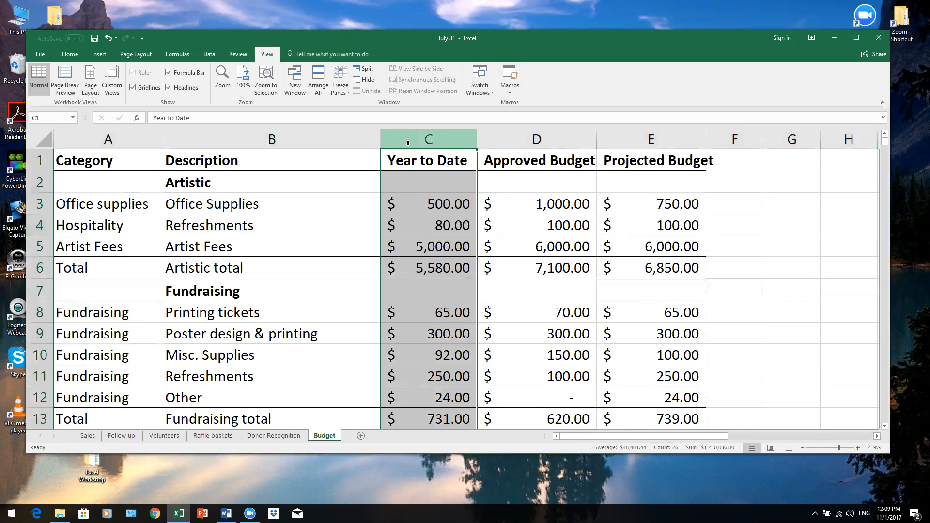
pyautogui.scroll(-10, 458, 229)
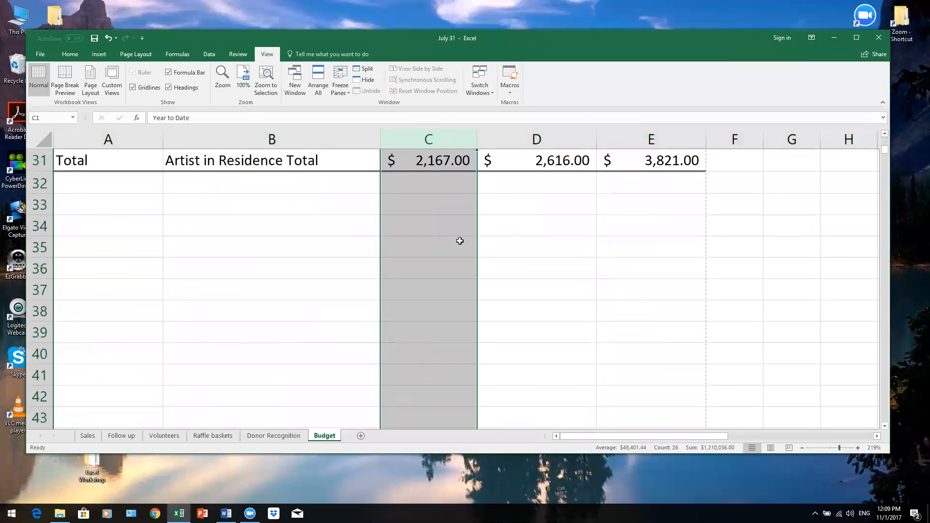
pyautogui.scroll(10, 459, 238)
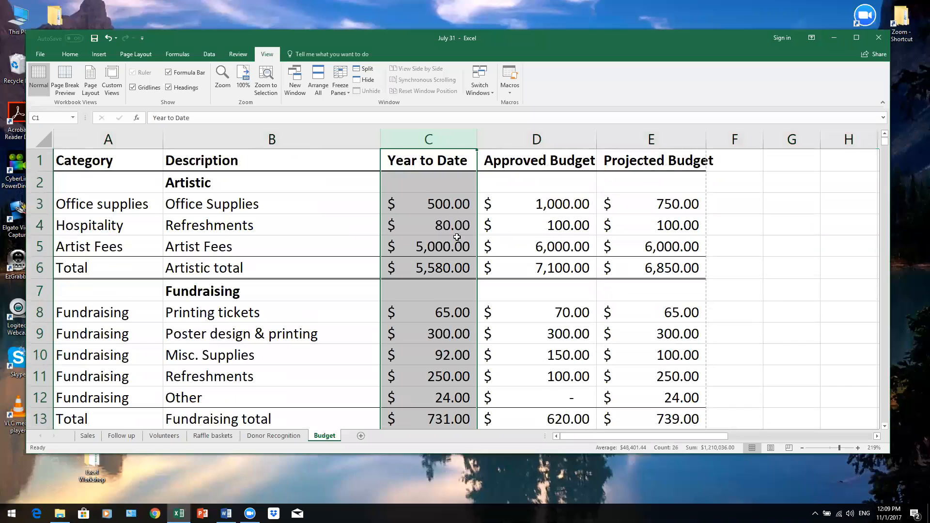
pyautogui.rightClick(443, 133)
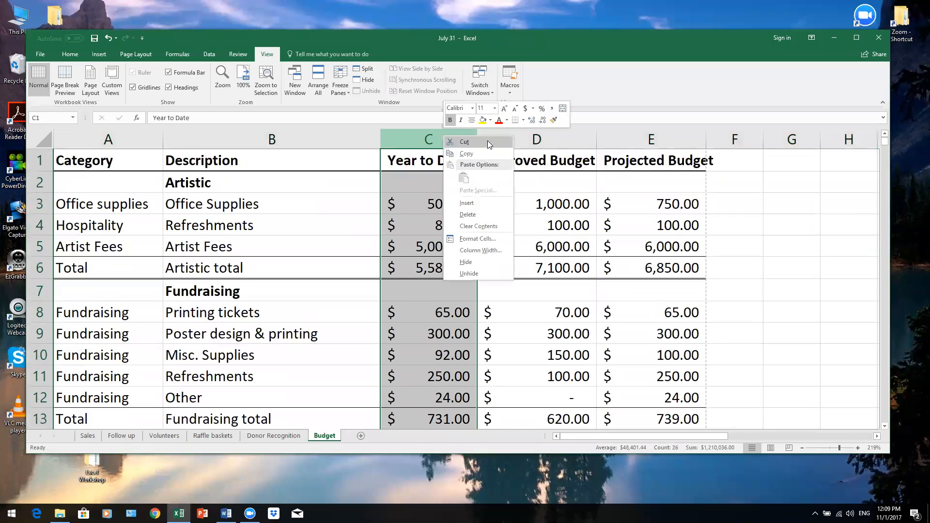
pyautogui.click(485, 154)
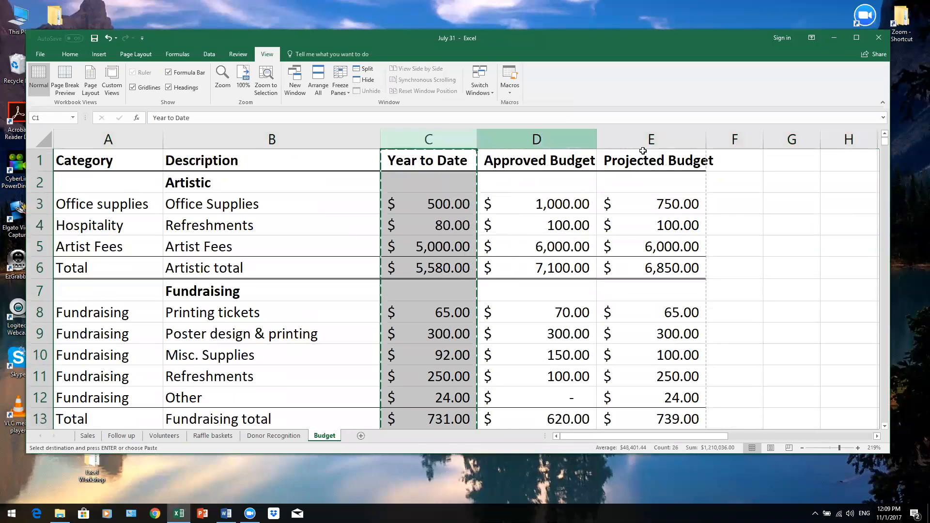
pyautogui.click(725, 137)
pyautogui.rightClick(725, 137)
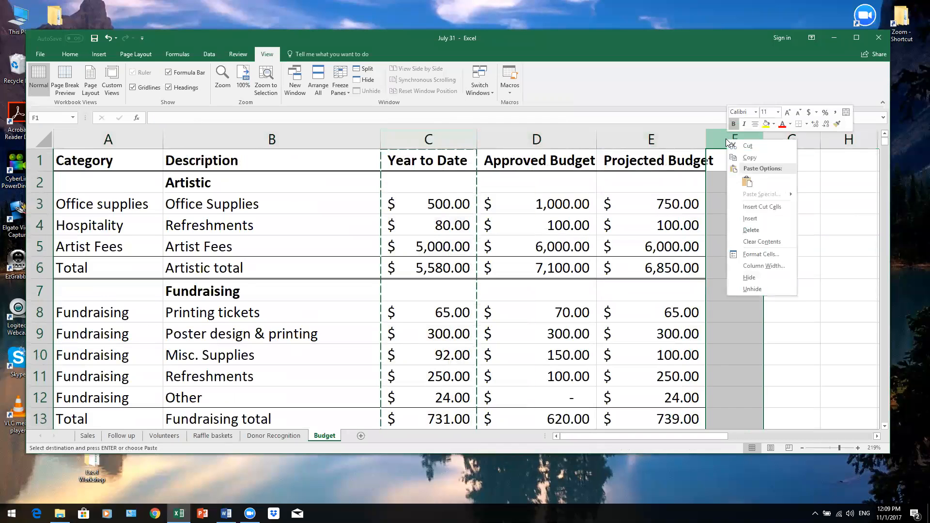
pyautogui.click(766, 207)
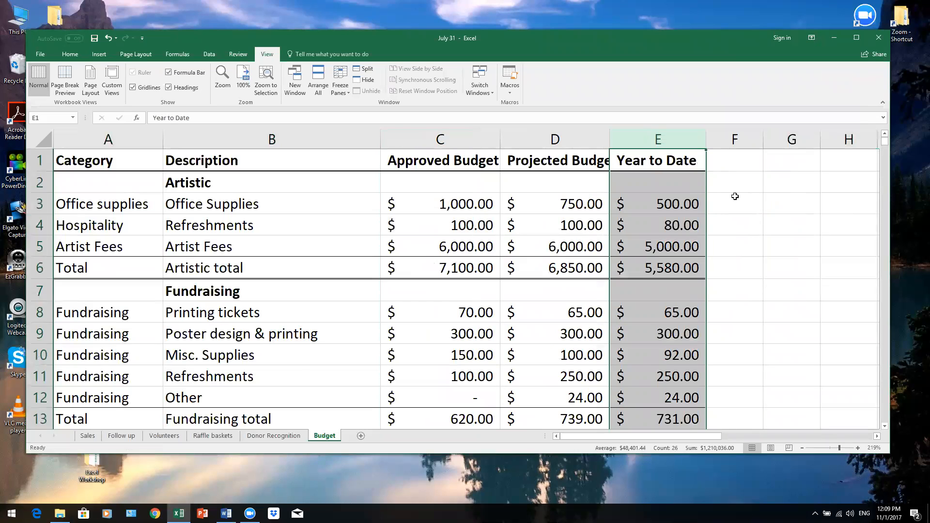
# Move the Year to Date column back between Description and Approved Budget by cutting it and inserting the cut cells.
pyautogui.rightClick(663, 140)
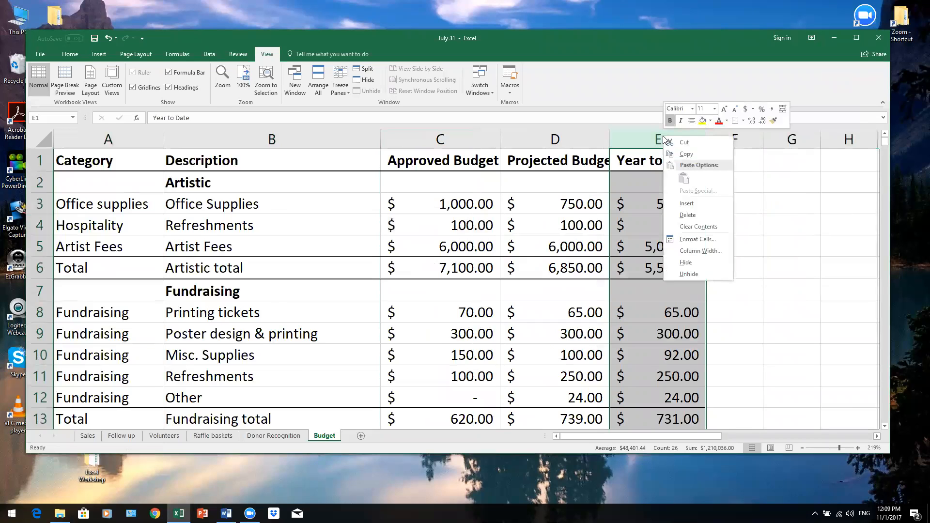
pyautogui.click(684, 142)
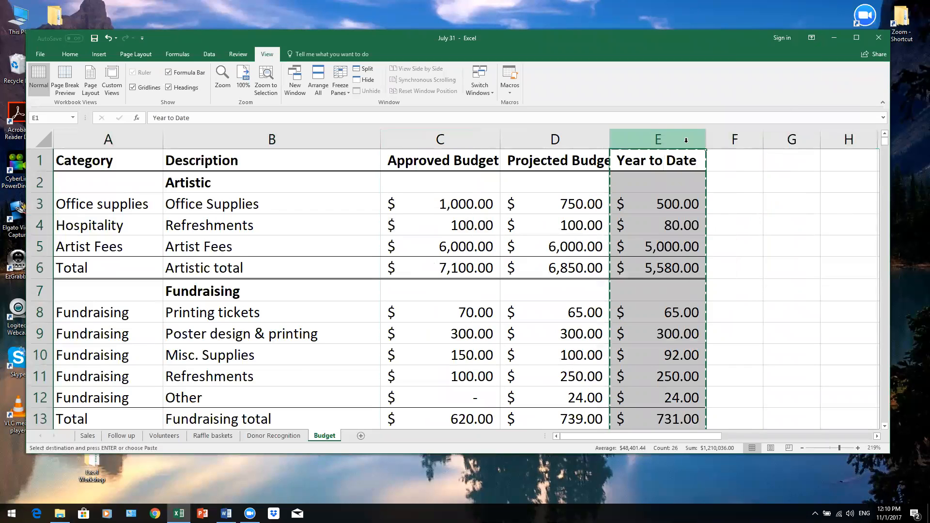
pyautogui.click(449, 139)
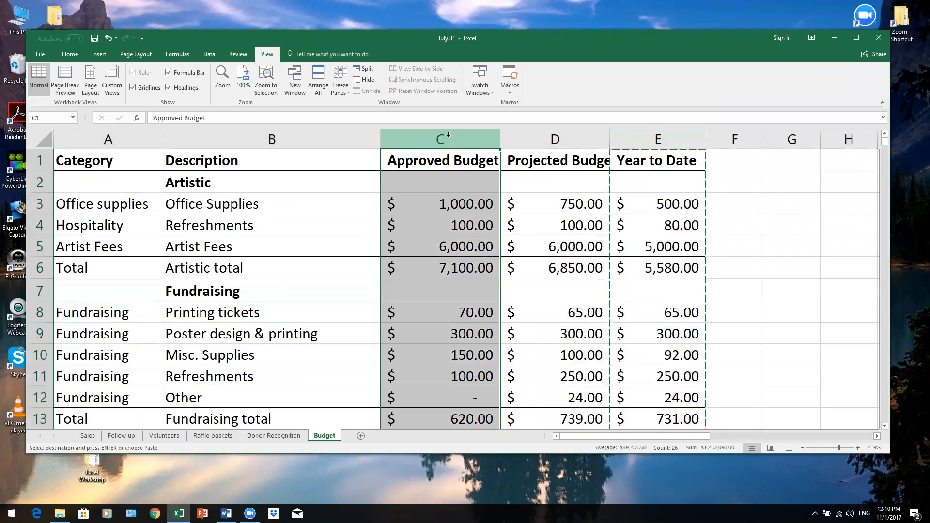
pyautogui.rightClick(449, 137)
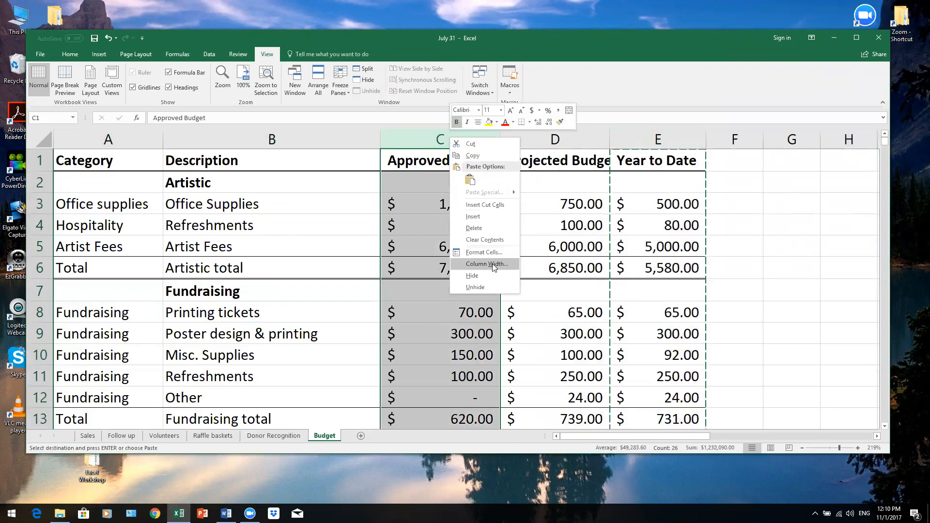
pyautogui.click(470, 180)
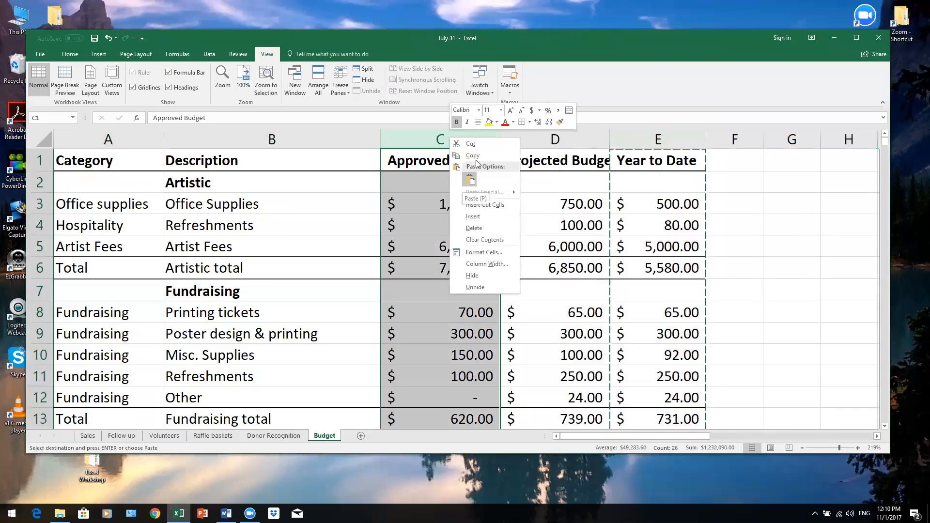
pyautogui.click(478, 205)
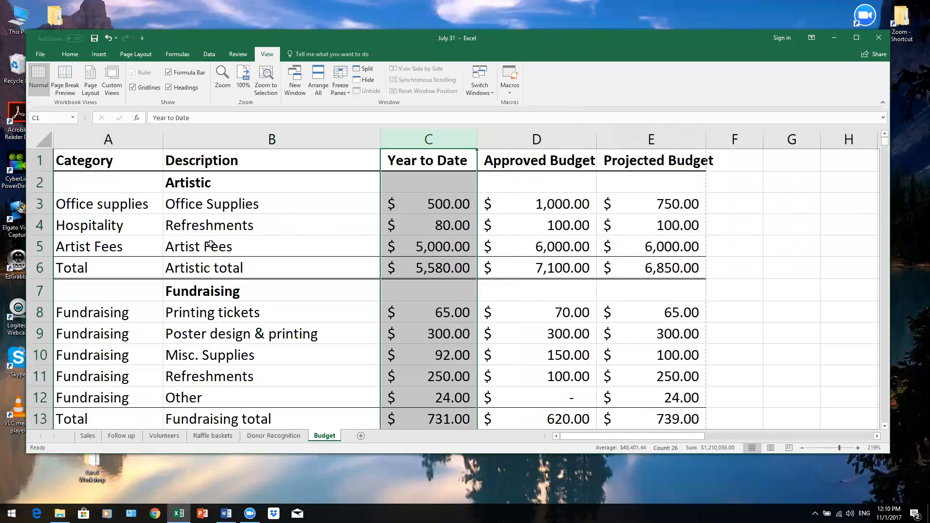
# Review the categories and section headings of the Budget sheet from Artistic down to Artist in Residence.
pyautogui.scroll(-4, 213, 245)
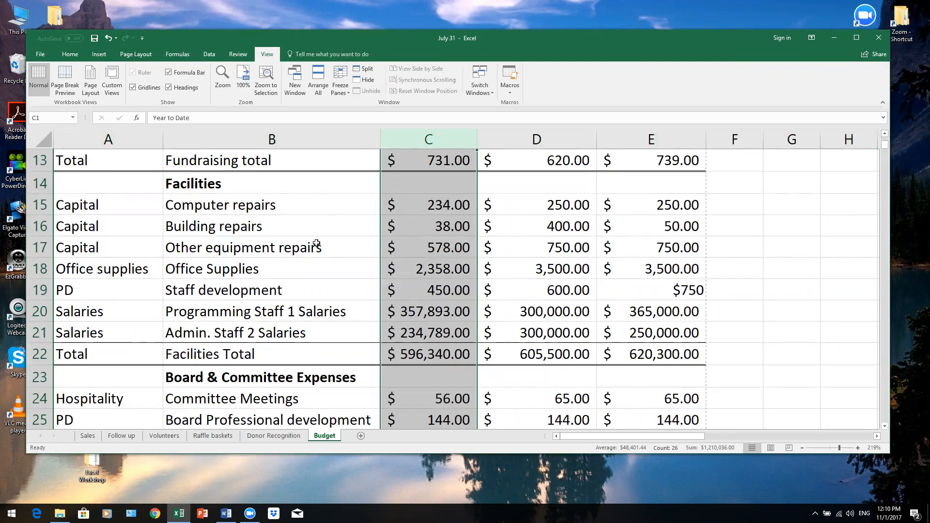
pyautogui.scroll(-1, 324, 267)
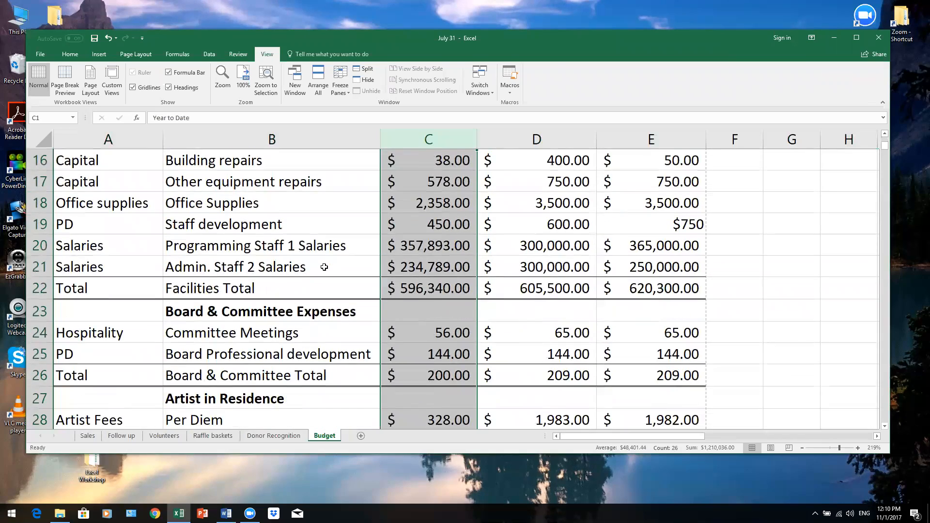
pyautogui.scroll(-1, 324, 267)
pyautogui.scroll(-1, 324, 262)
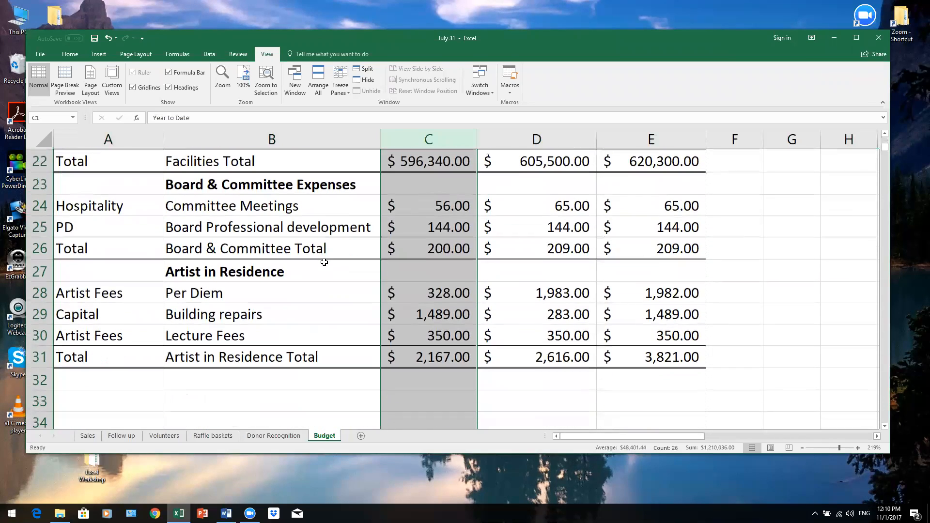
pyautogui.scroll(3, 325, 262)
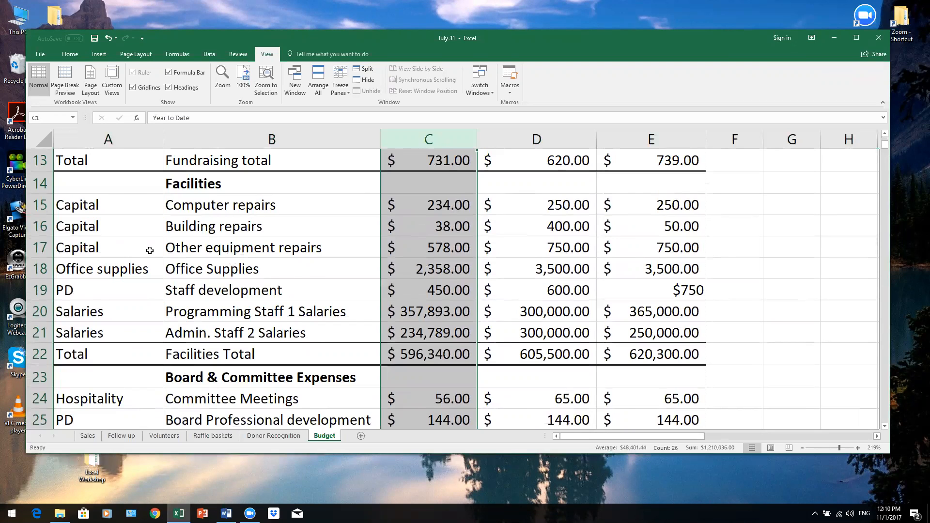
pyautogui.scroll(3, 148, 248)
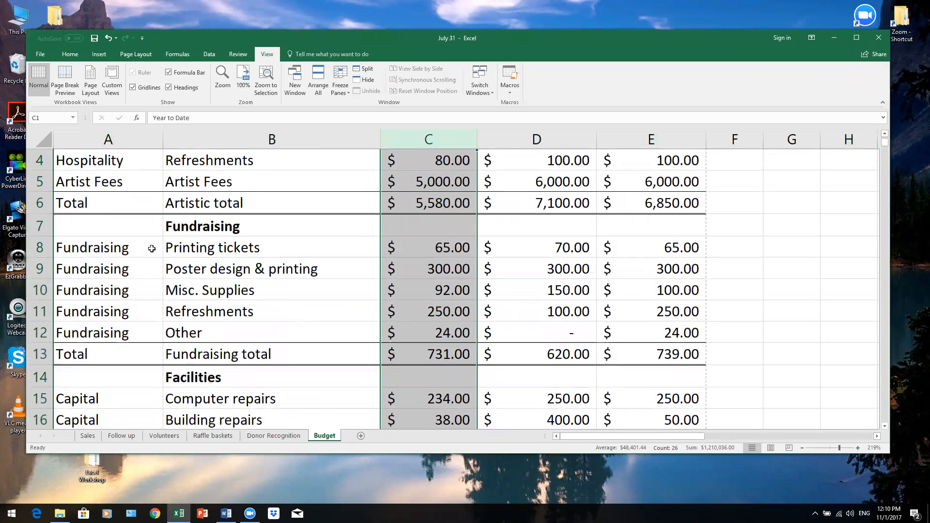
pyautogui.scroll(1, 151, 249)
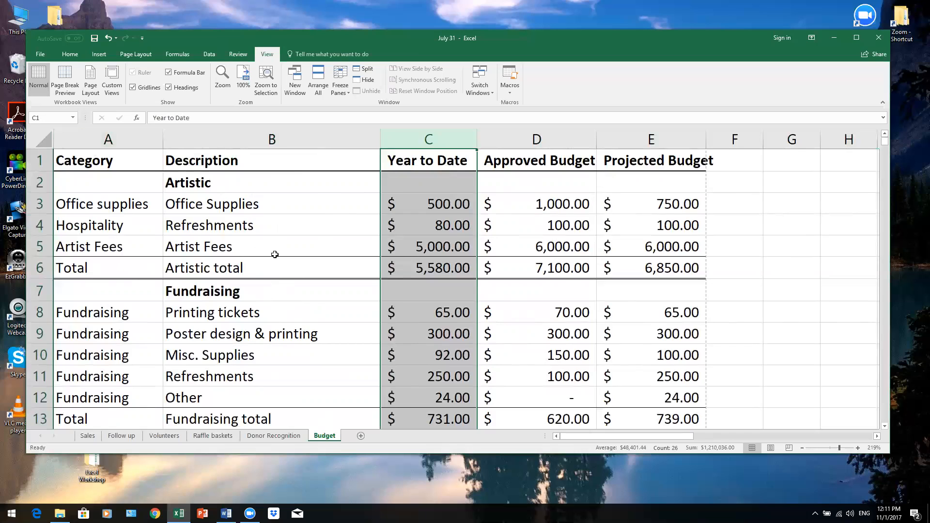
# Try to sort the entire Budget sheet from A to Z, check the reordered rows, and undo the sort.
pyautogui.click(42, 138)
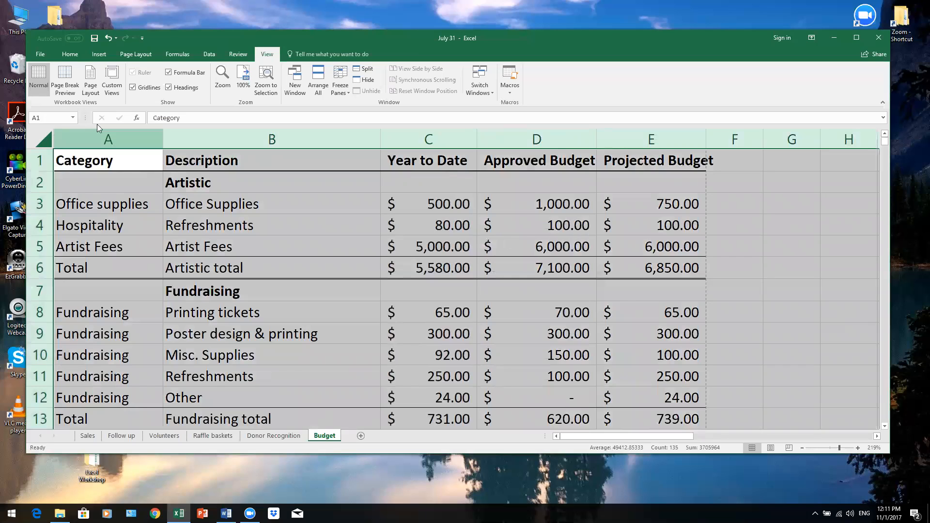
pyautogui.click(209, 54)
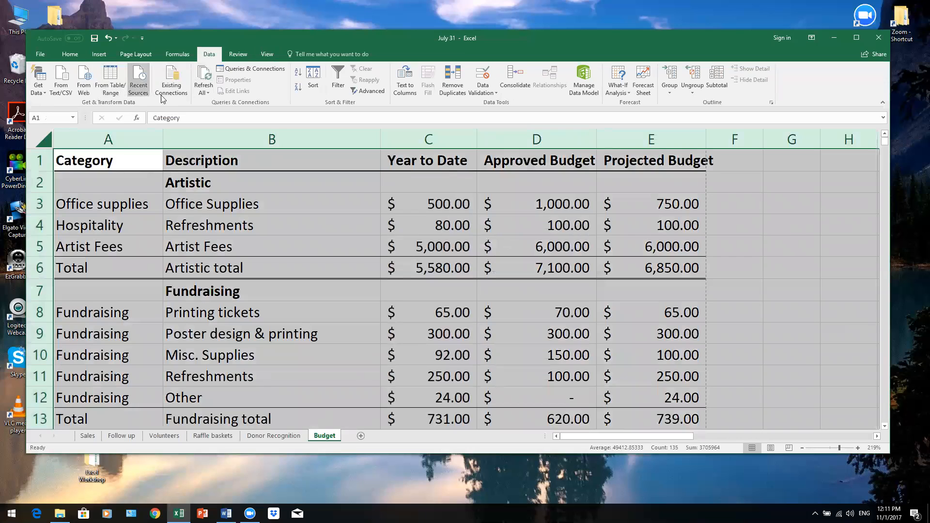
pyautogui.click(299, 73)
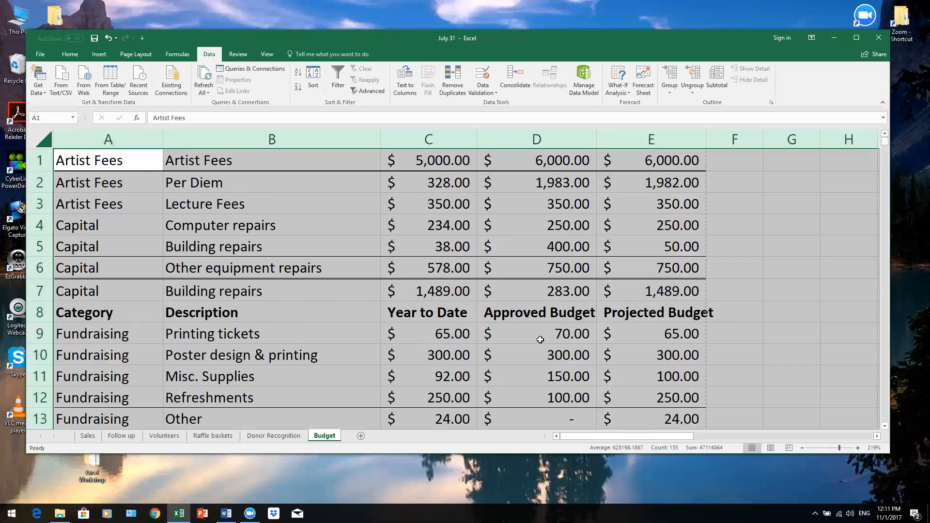
pyautogui.scroll(-7, 540, 340)
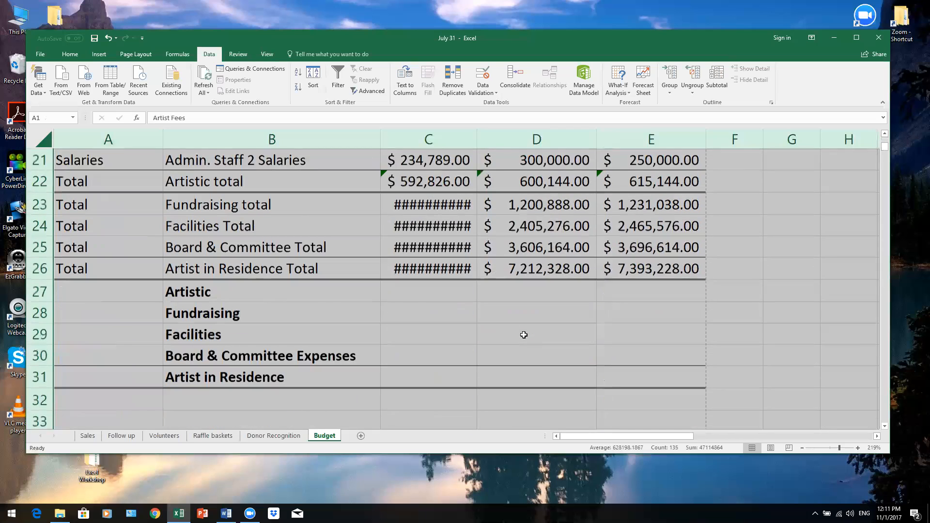
pyautogui.scroll(7, 523, 334)
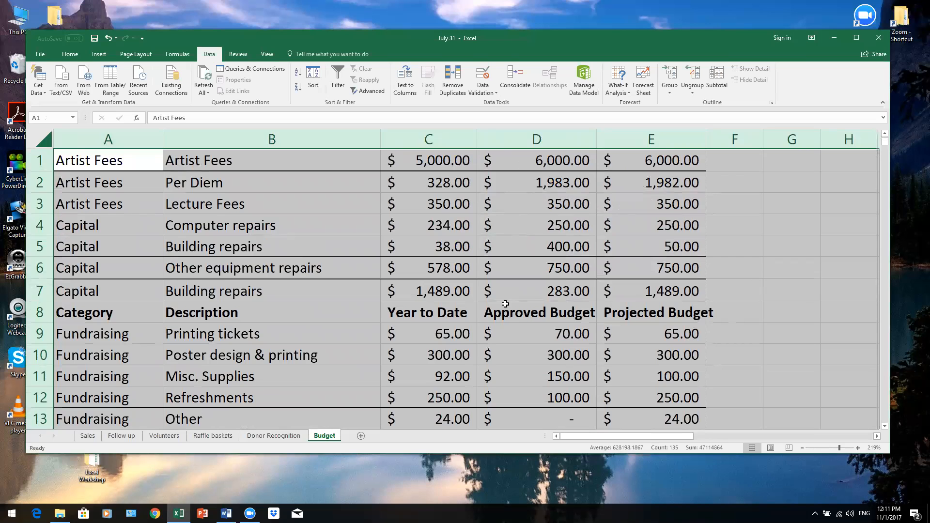
pyautogui.hotkey('ctrl', 'z')
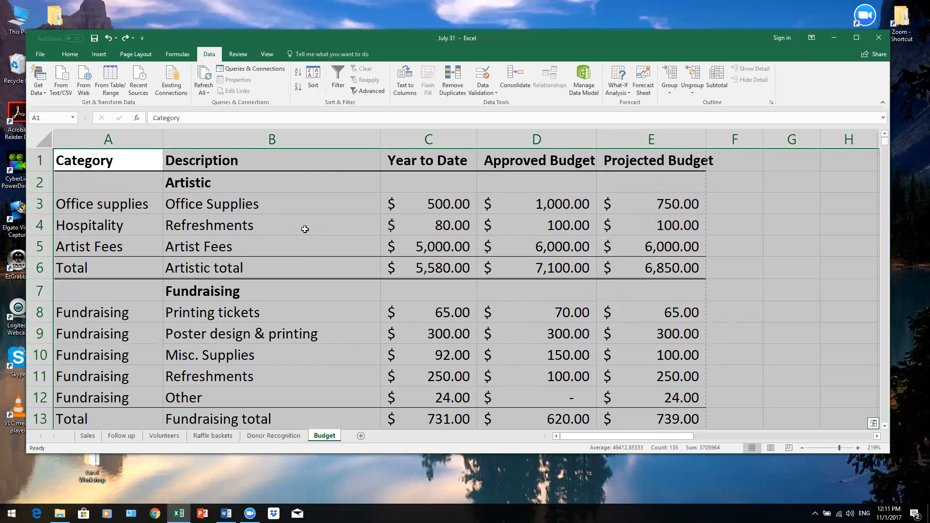
# Sort only the Artistic item rows, 3 to 5, by the values in Column A in A to Z order.
pyautogui.click(103, 211)
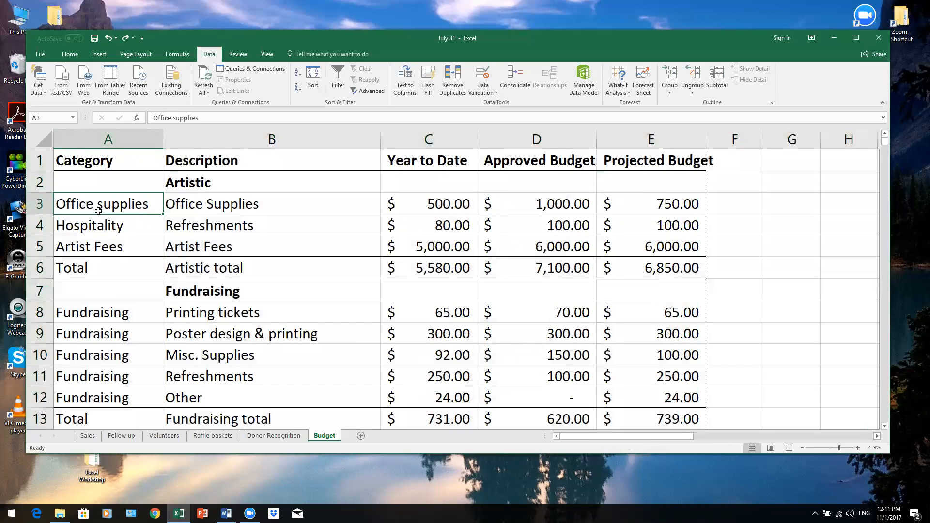
pyautogui.moveTo(78, 203); pyautogui.dragTo(437, 224)
pyautogui.moveTo(41, 203); pyautogui.dragTo(42, 246)
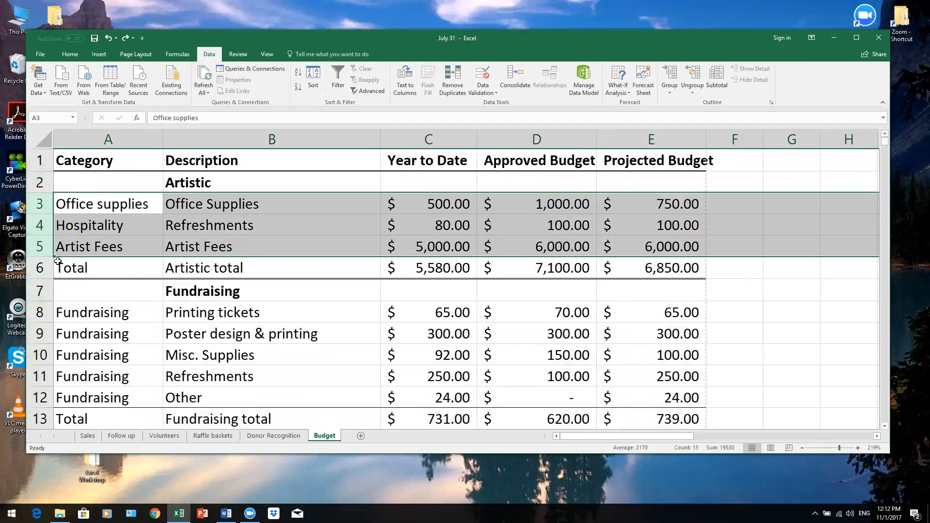
pyautogui.rightClick(43, 217)
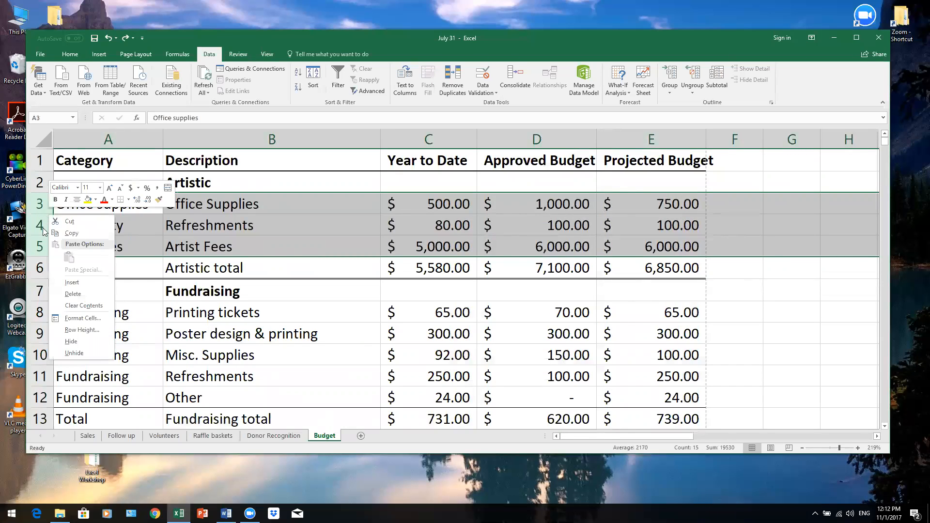
pyautogui.press('Escape')
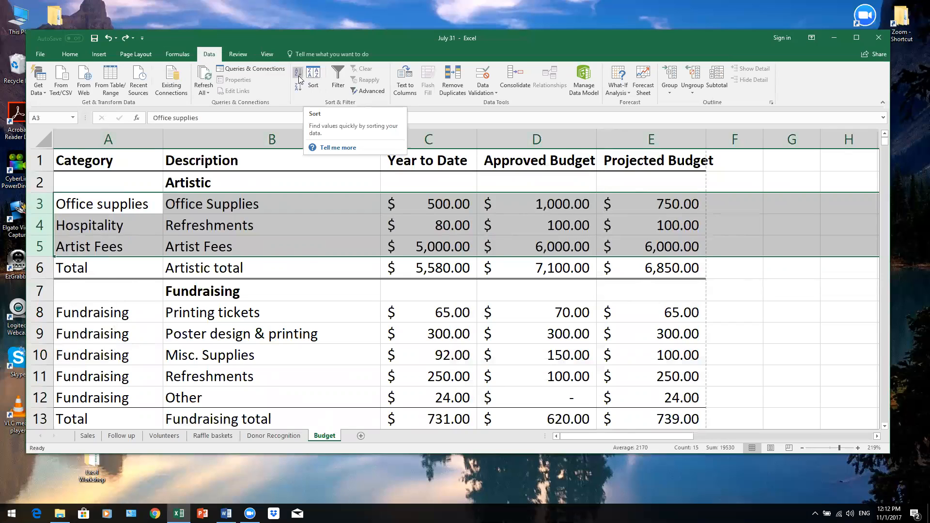
pyautogui.click(314, 79)
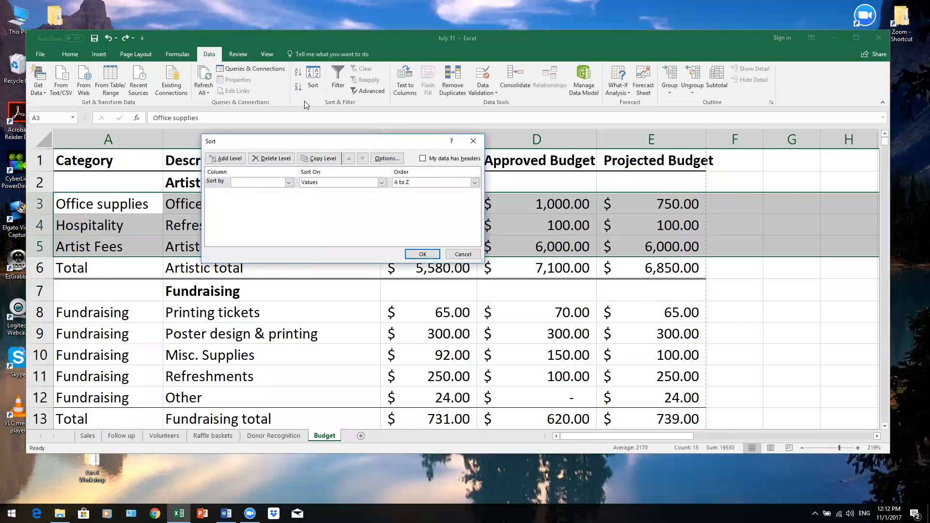
pyautogui.click(288, 182)
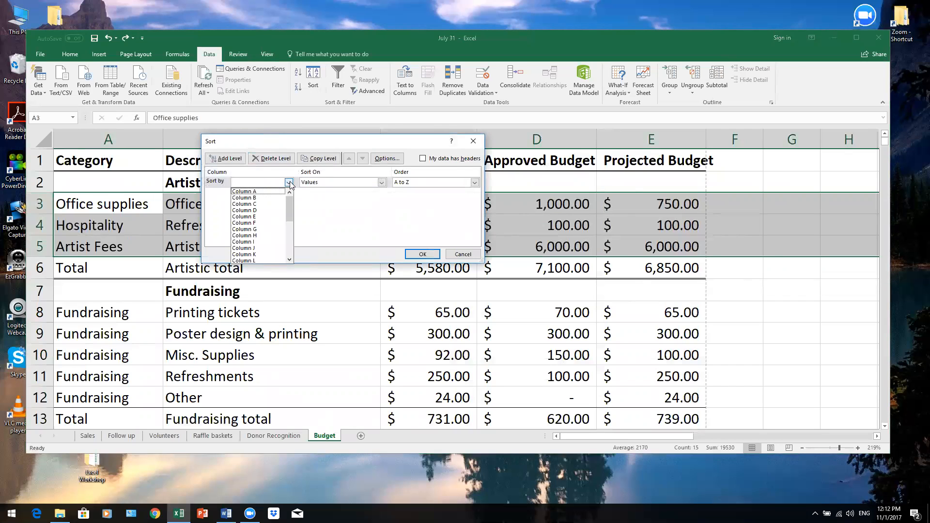
pyautogui.click(261, 192)
pyautogui.click(422, 254)
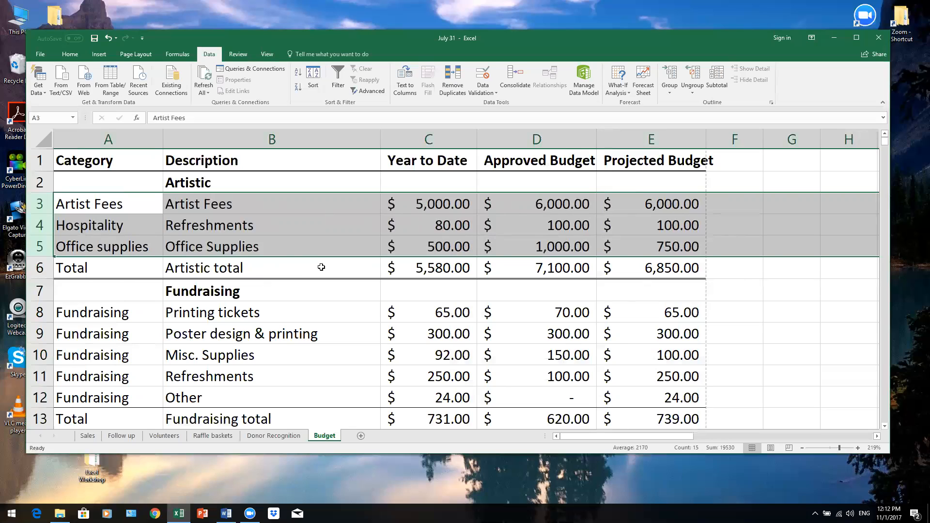
# Inspect the formula behind the Year to Date Artistic total and compare it with the Approved Budget entry for Artistic Refreshments.
pyautogui.click(440, 271)
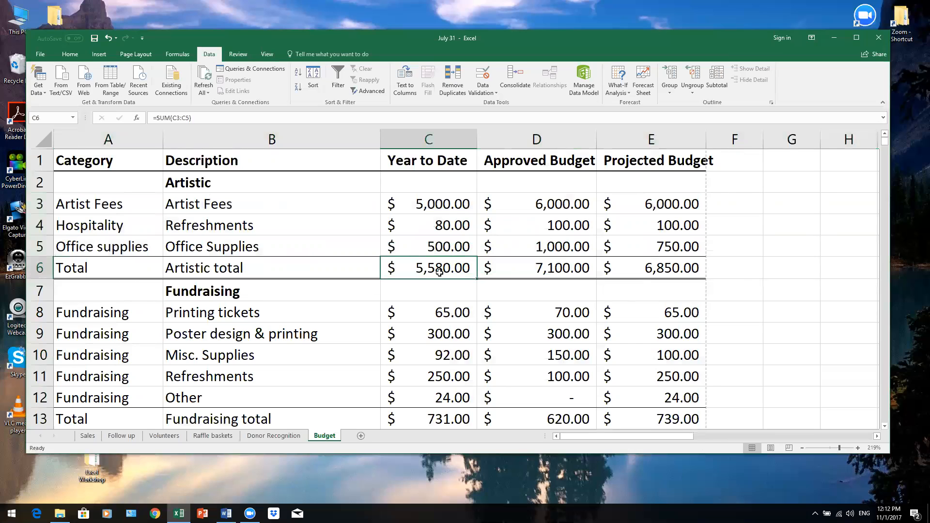
pyautogui.click(170, 115)
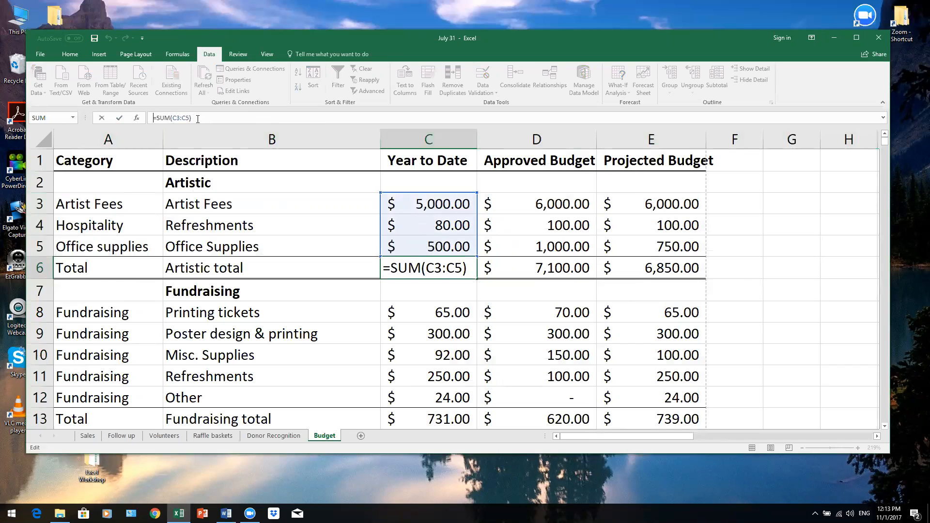
pyautogui.hotkey('ctrl', 'Return')
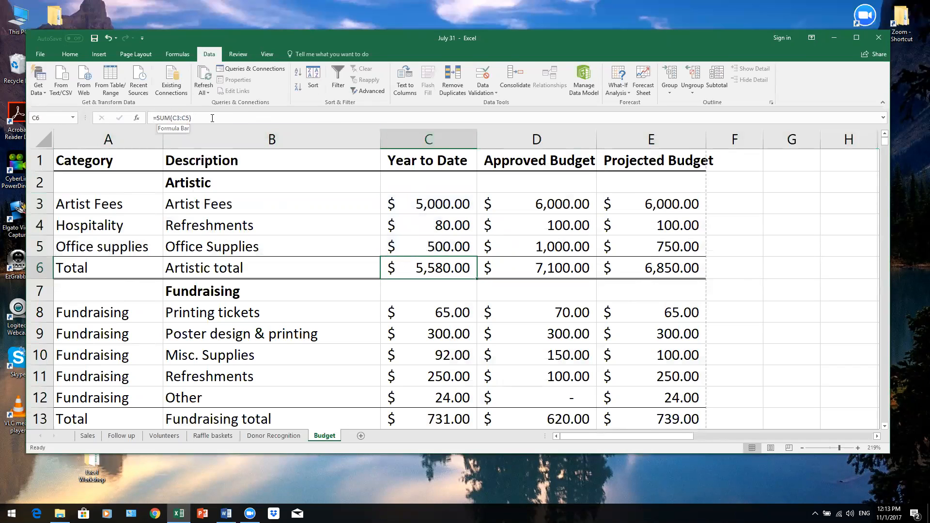
pyautogui.click(218, 116)
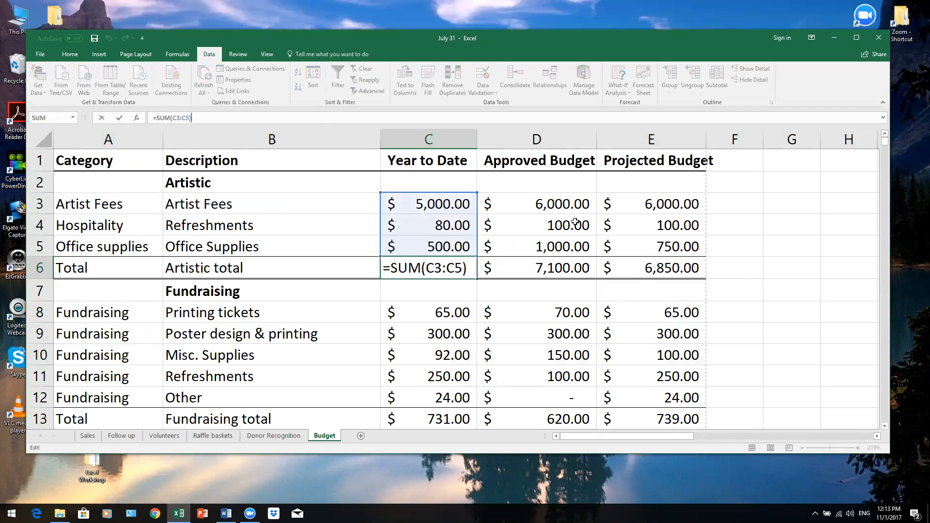
pyautogui.click(558, 224)
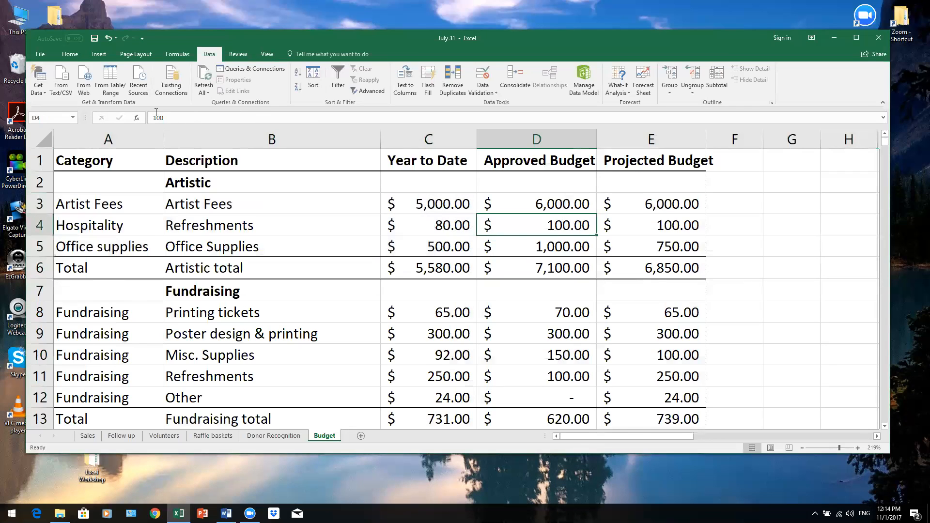
pyautogui.click(441, 268)
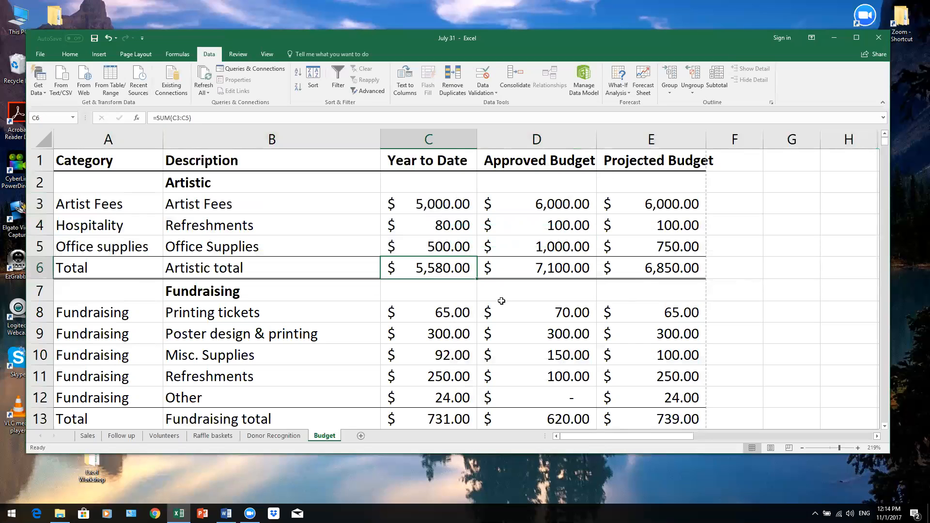
pyautogui.click(195, 118)
pyautogui.click(186, 117)
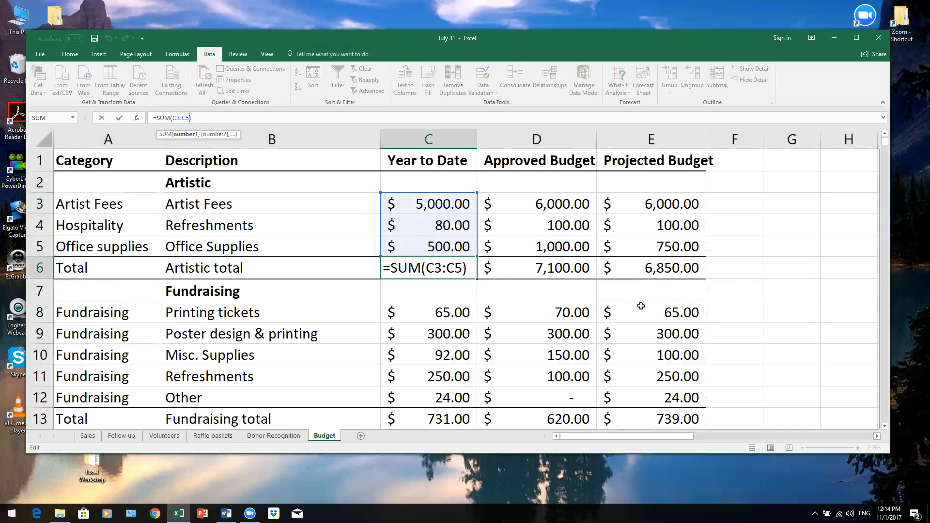
# Check the contents of several Fundraising amount cells against the cell-range formula in the Year to Date Artistic total.
pyautogui.click(569, 334)
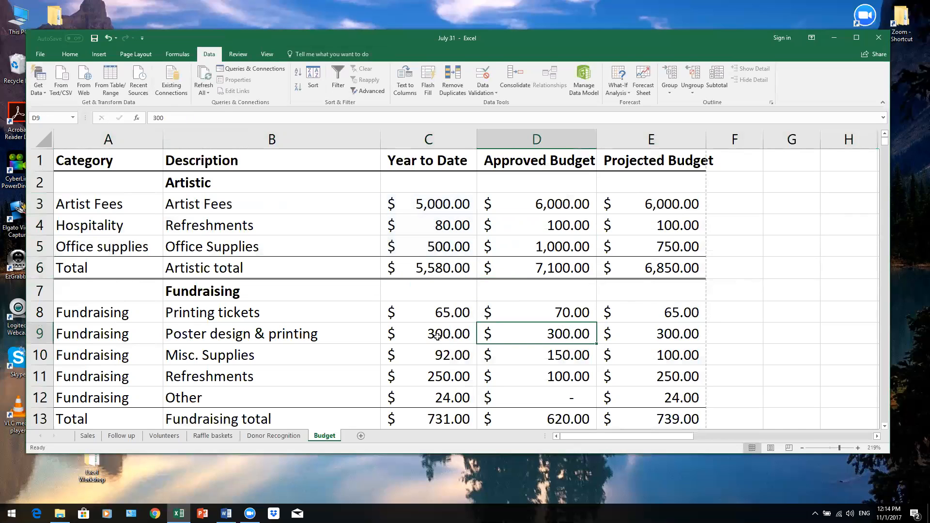
pyautogui.click(437, 335)
pyautogui.click(552, 394)
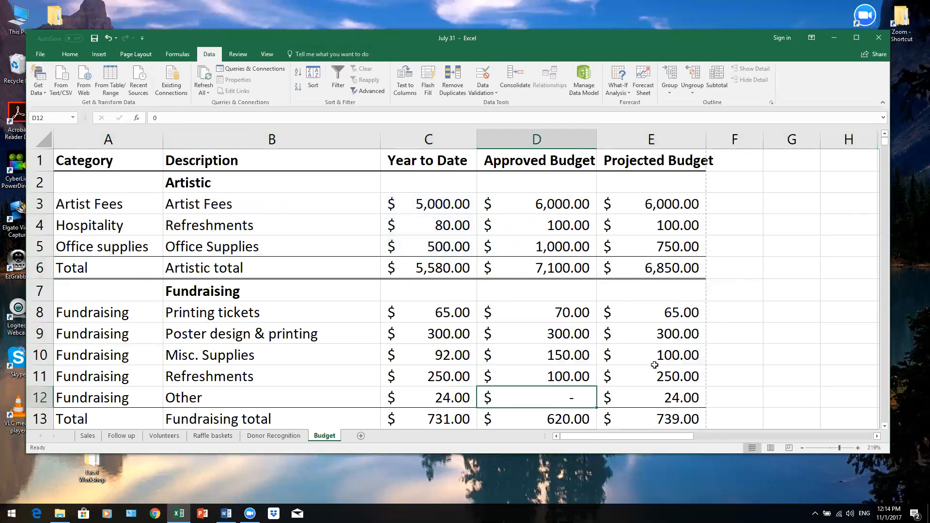
pyautogui.click(655, 370)
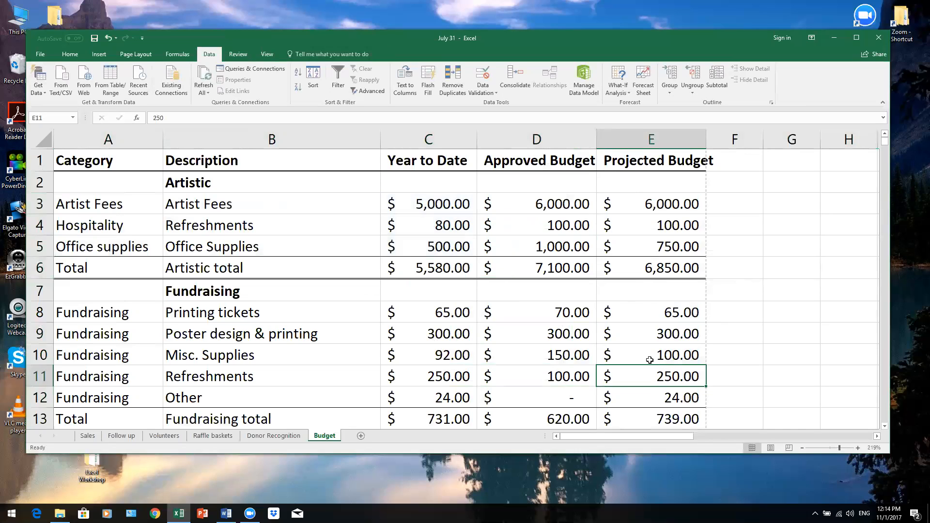
pyautogui.click(442, 269)
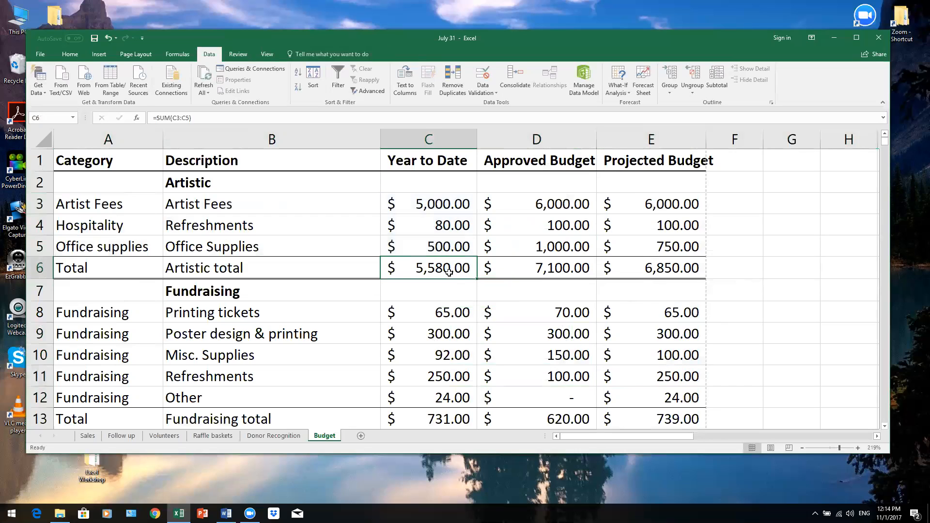
pyautogui.click(182, 118)
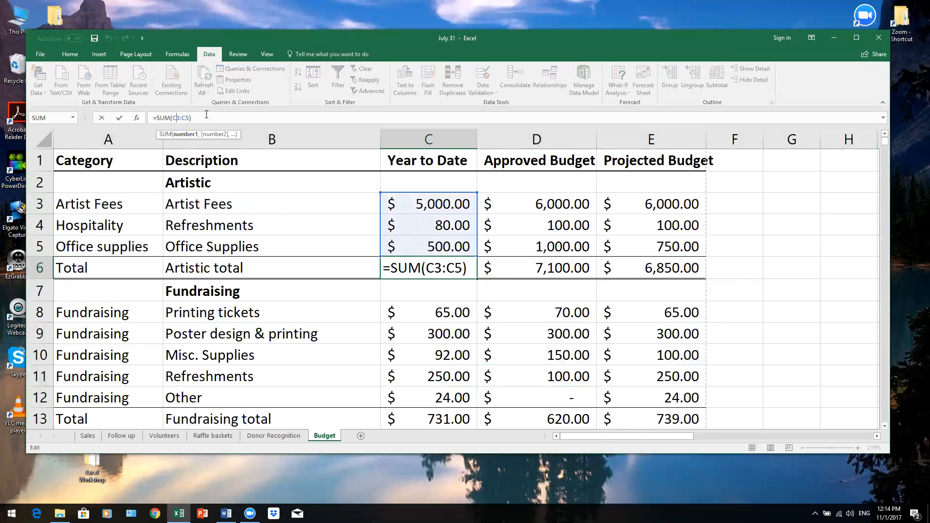
pyautogui.hotkey('ctrl', 'Return')
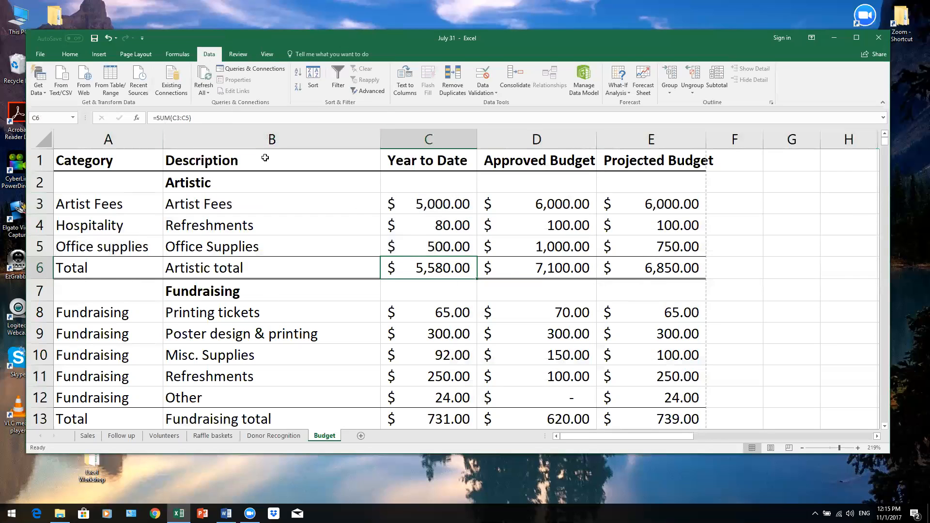
# Try inserting the stray text "sdkjfwoeir" after C3 in the Year to Date Artistic total formula, and cancel the edit.
pyautogui.click(178, 118)
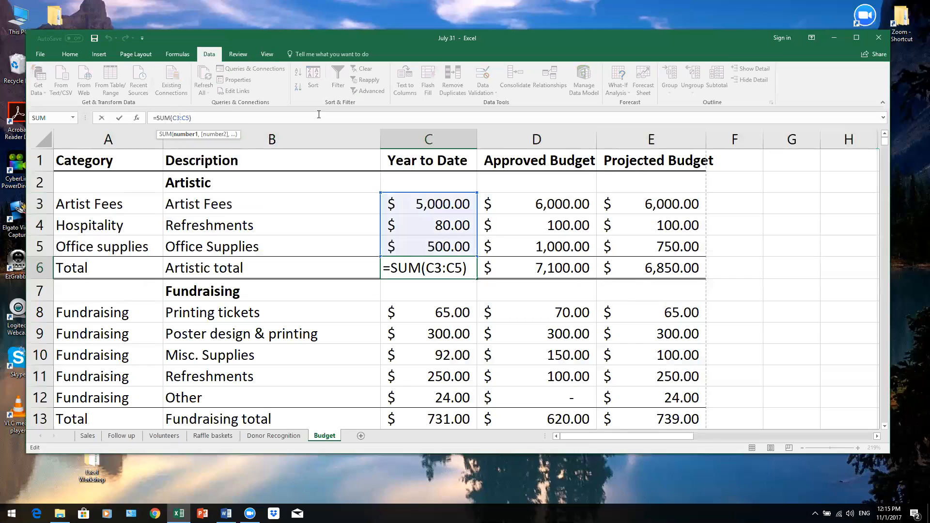
pyautogui.write('sdkjfwoeir')
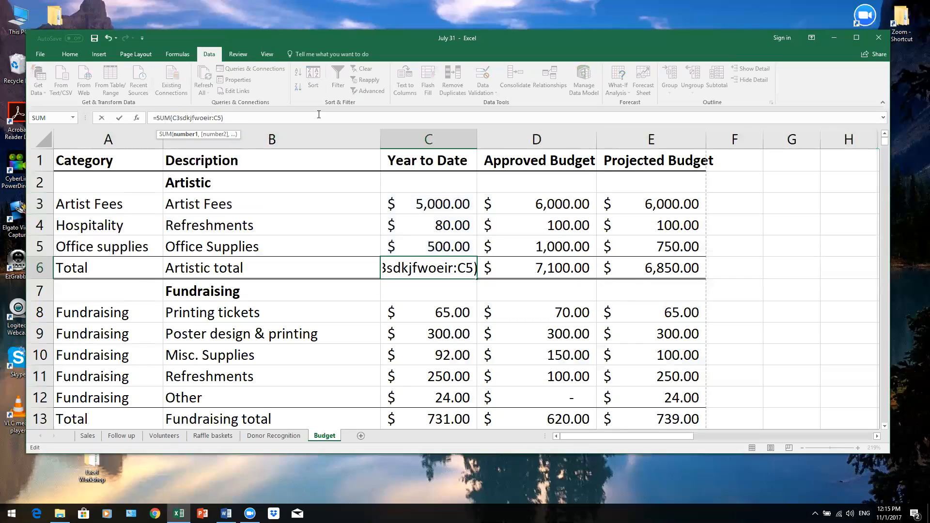
pyautogui.press('Escape')
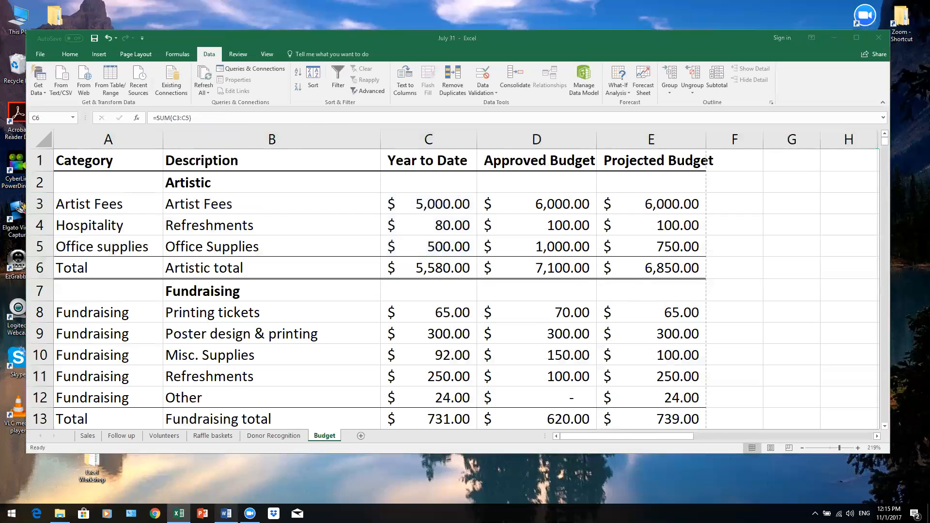
# Switch to the Microsoft Excel Workshop Notes in Word and review the formula syntax examples, particularly multiplication and division with numerals.
pyautogui.click(226, 513)
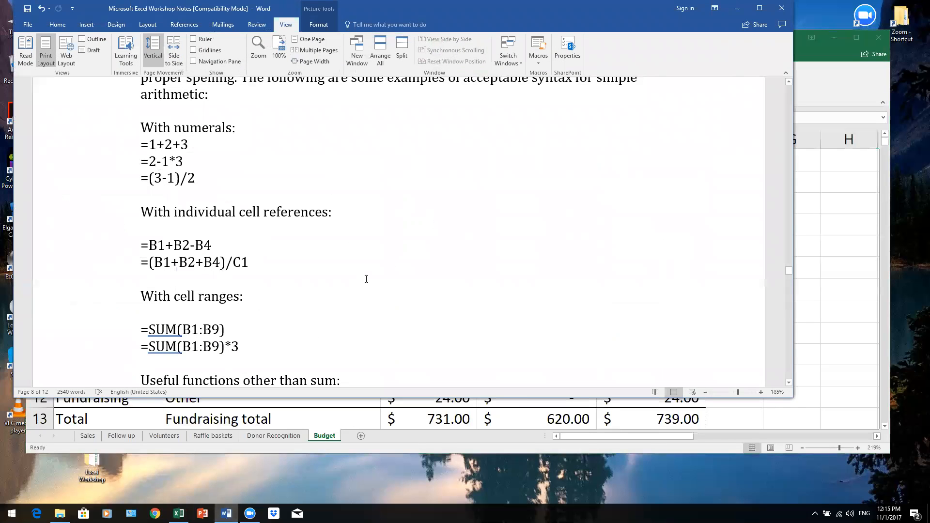
pyautogui.scroll(1, 367, 283)
pyautogui.scroll(-1, 366, 284)
pyautogui.scroll(-1, 378, 288)
pyautogui.scroll(-1, 378, 287)
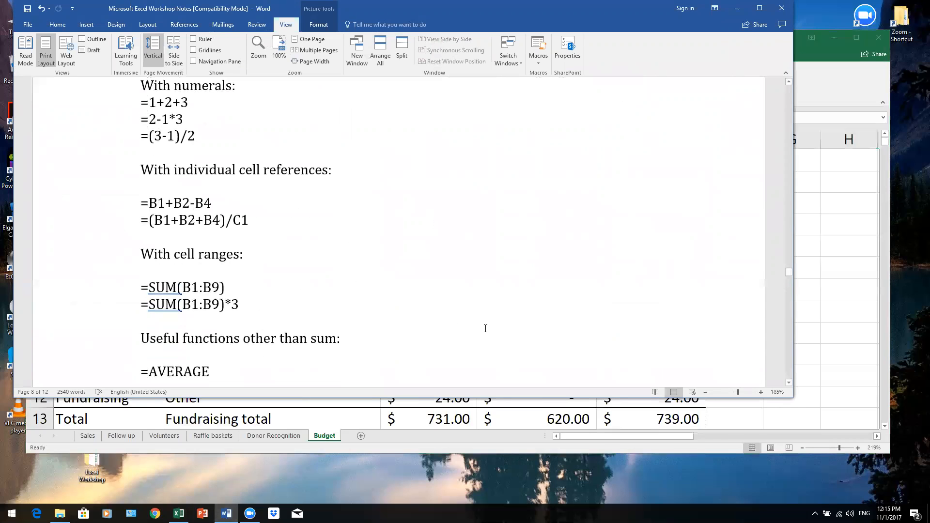
pyautogui.scroll(1, 318, 171)
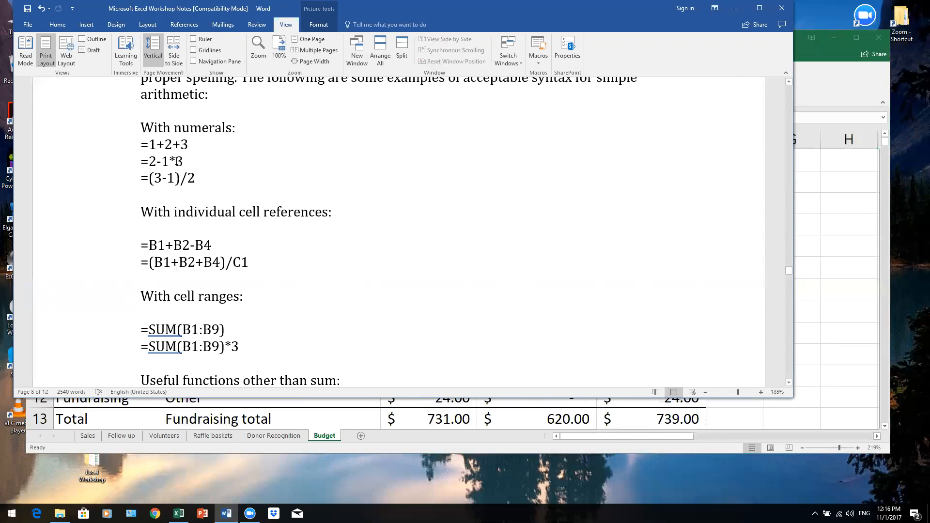
pyautogui.click(177, 161)
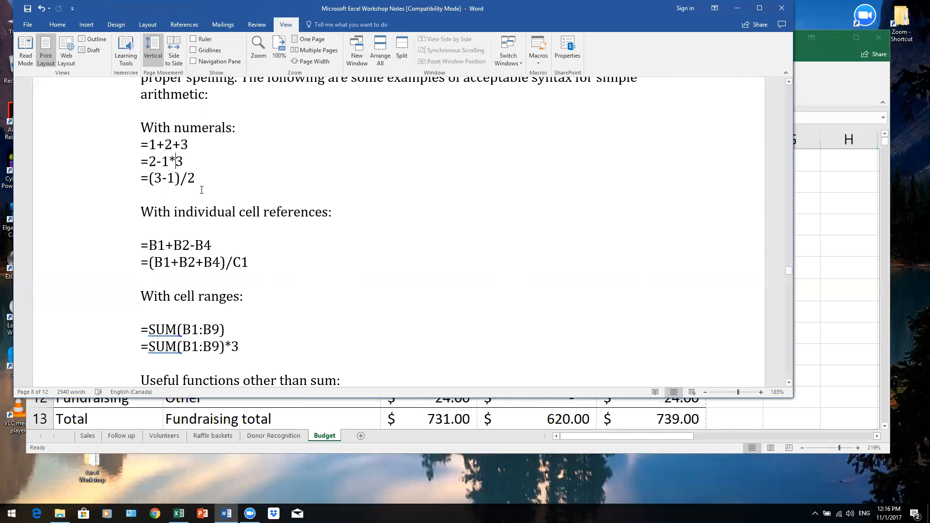
pyautogui.click(186, 178)
# Return to the Excel Budget sheet, enter =600+300 as the Approved Budget for Artistic Refreshments, and check the stored formula.
pyautogui.click(828, 221)
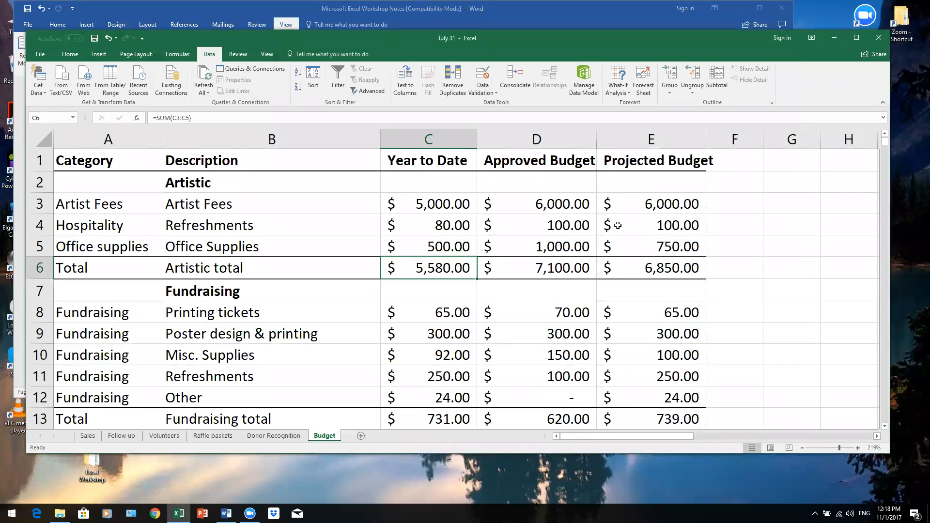
pyautogui.click(577, 224)
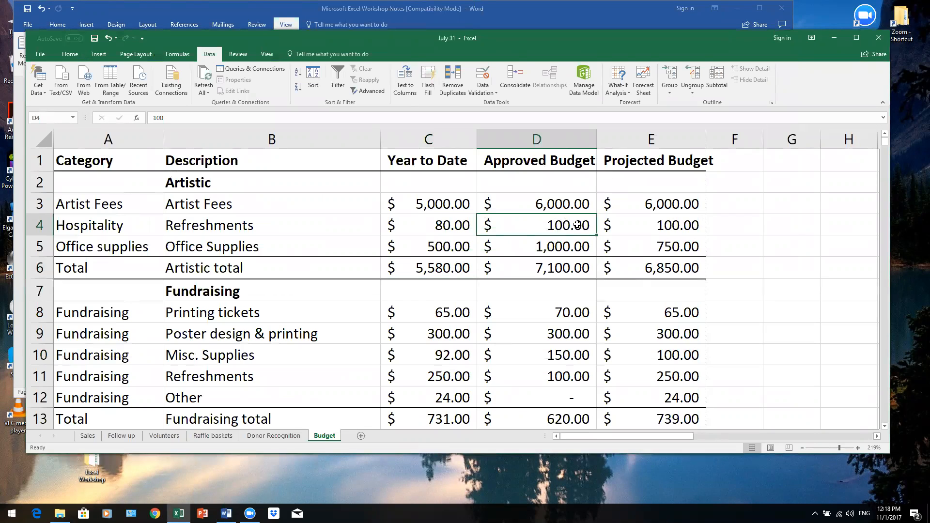
pyautogui.write('=600=')
pyautogui.press('BackSpace')
pyautogui.write('+300')
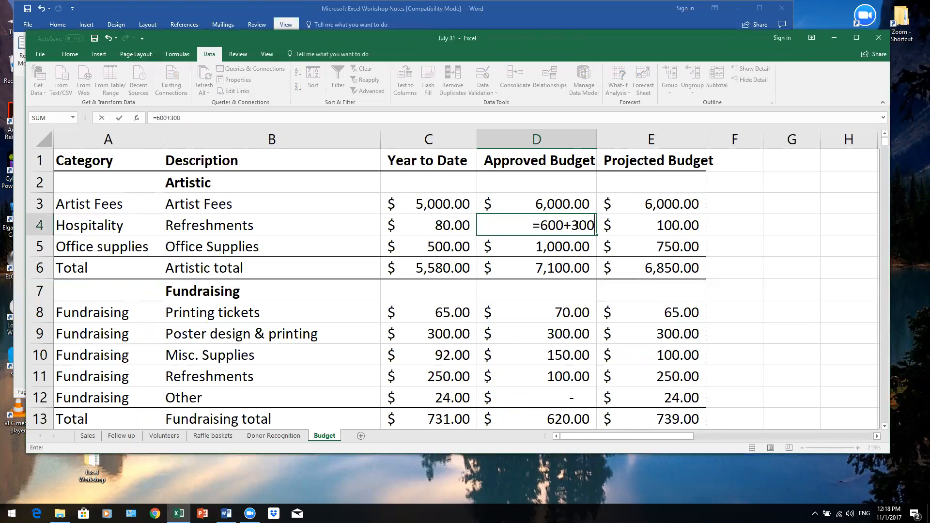
pyautogui.press('Return')
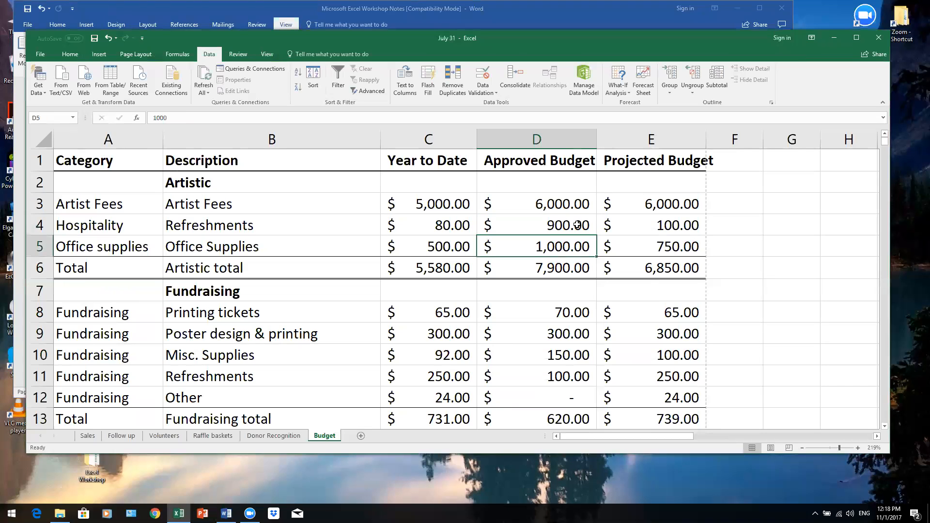
pyautogui.click(528, 225)
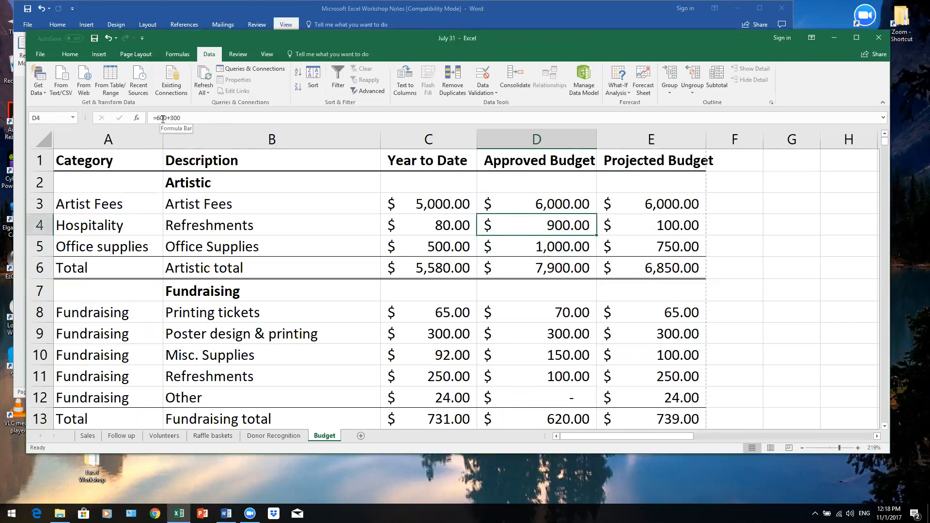
# Replace the Approved Budget amount for Artist Fees with the formula =2000*3 and check the stored formula.
pyautogui.click(511, 203)
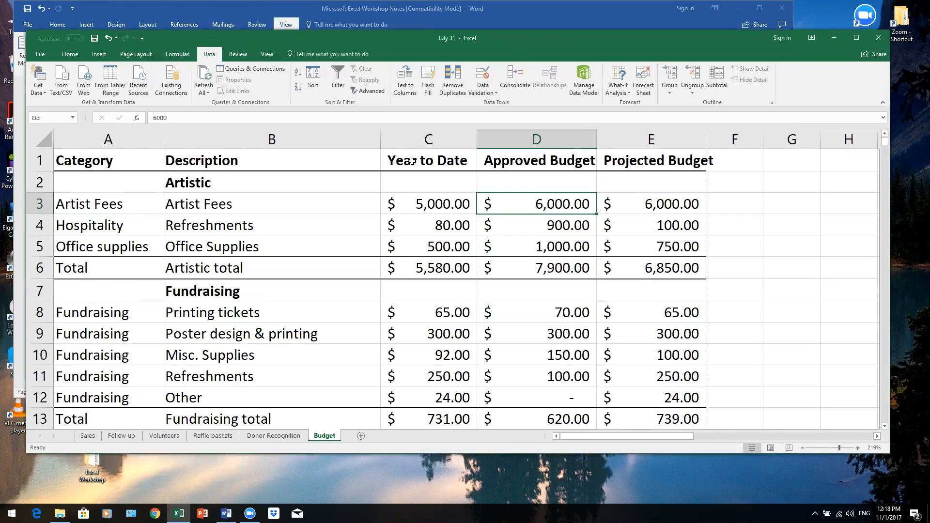
pyautogui.moveTo(180, 118); pyautogui.dragTo(121, 112)
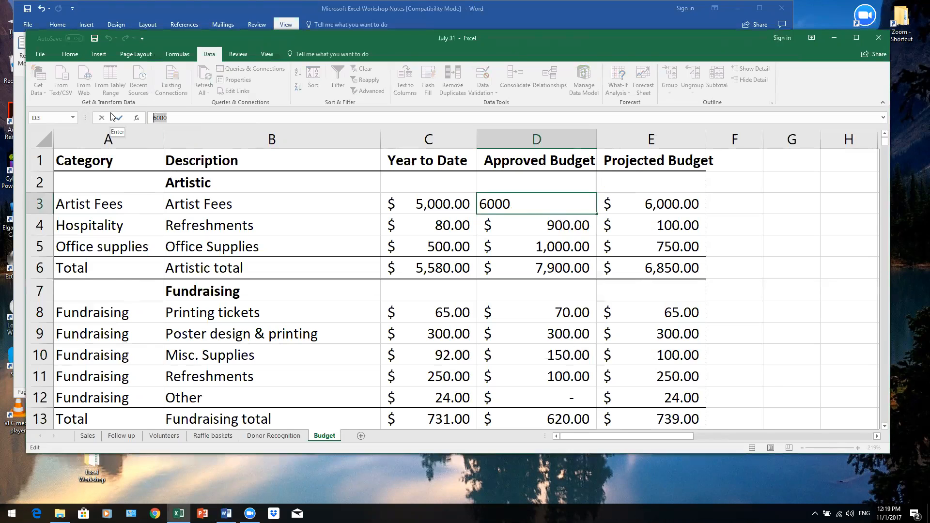
pyautogui.write('=')
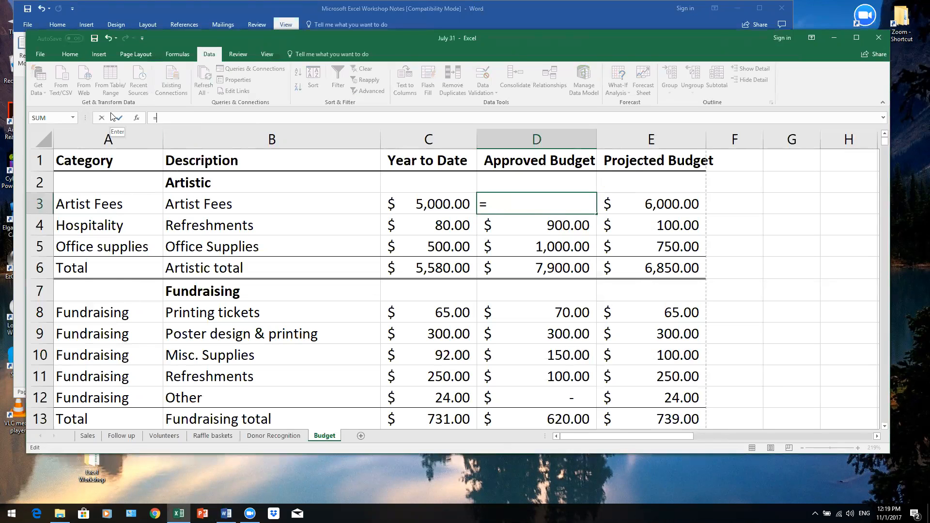
pyautogui.write('2000*3')
pyautogui.press('Return')
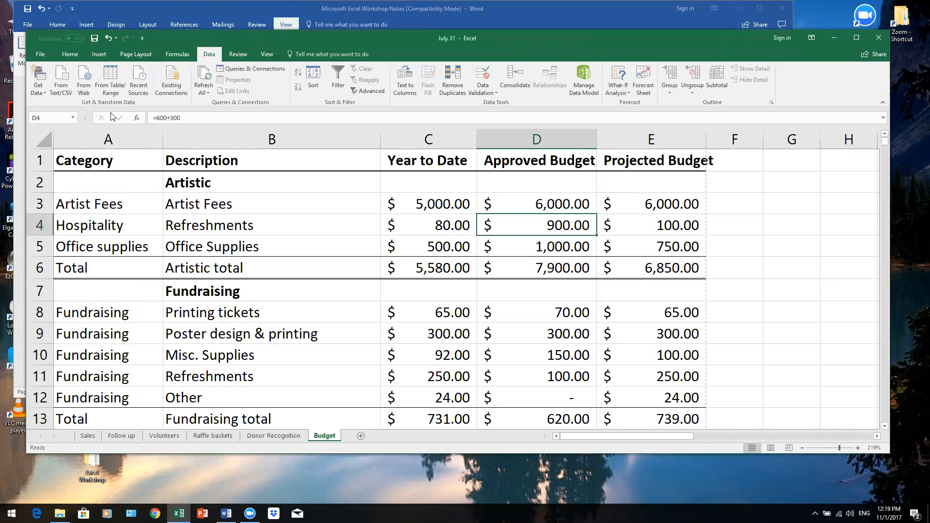
pyautogui.click(556, 203)
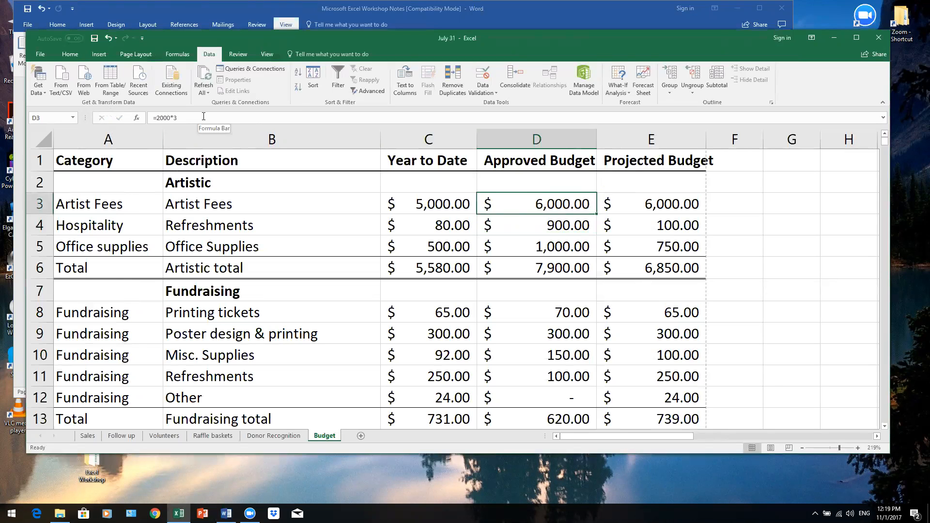
# Review the cell-reference and range formula examples in the Word notes and compare them with the Approved Budget Artistic total in Excel.
pyautogui.click(420, 5)
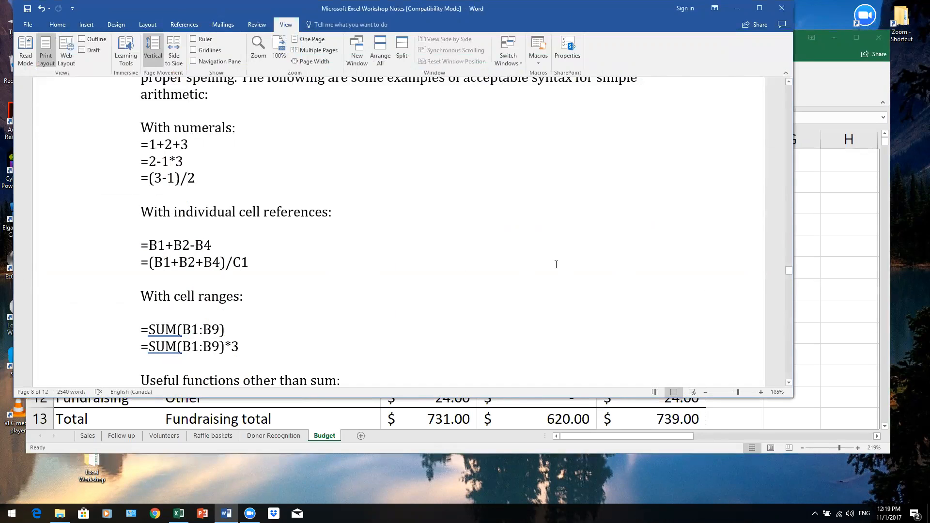
pyautogui.click(861, 228)
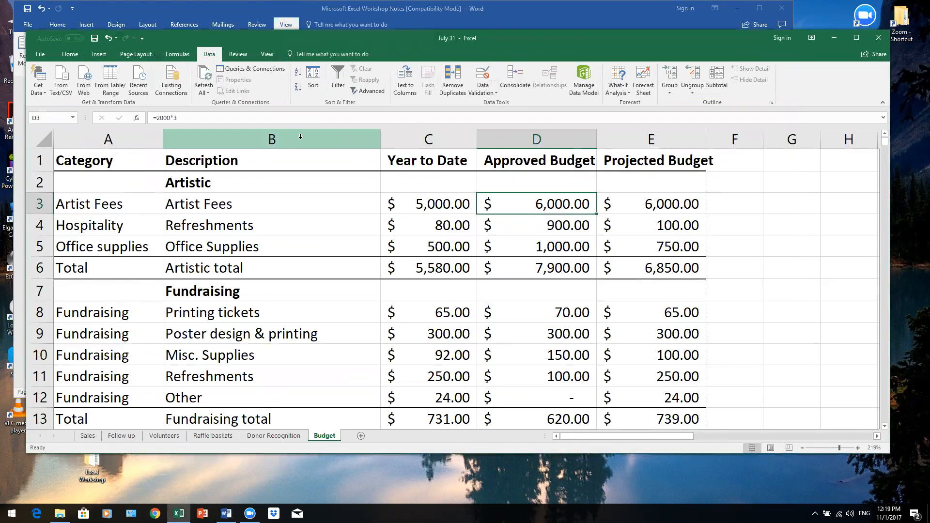
pyautogui.click(217, 9)
pyautogui.scroll(-3, 333, 297)
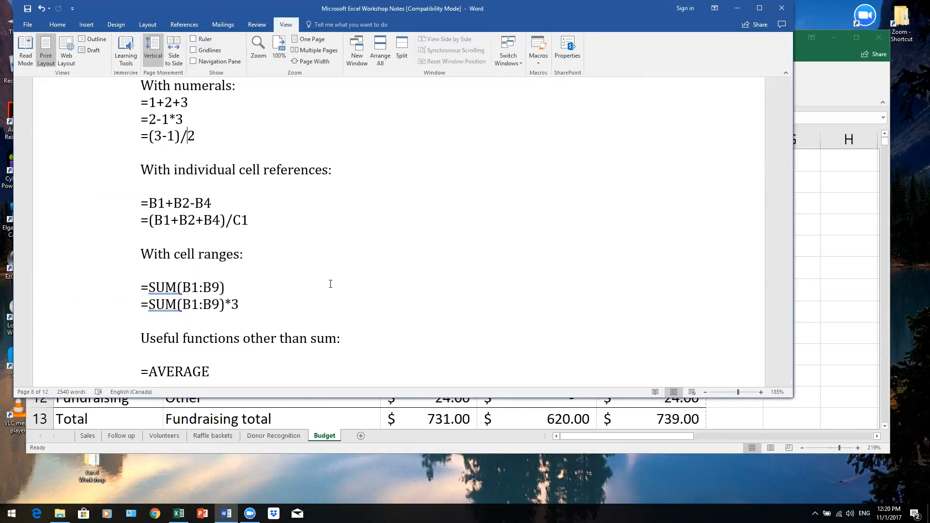
pyautogui.click(823, 268)
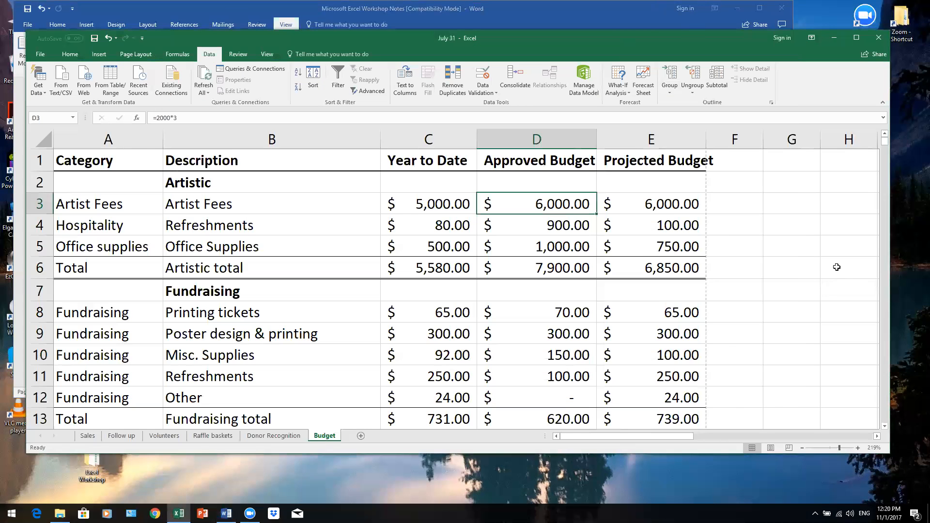
pyautogui.click(547, 269)
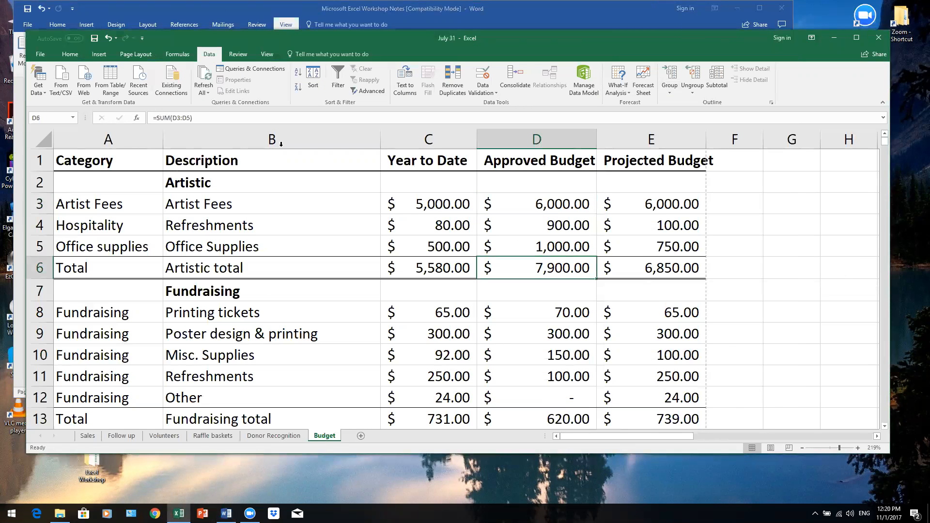
# Re-enter the Approved Budget Artistic total in D6 as =SUM(D3:D5), picking the three Artistic amounts as the range, and check the stored formula.
pyautogui.click(199, 117)
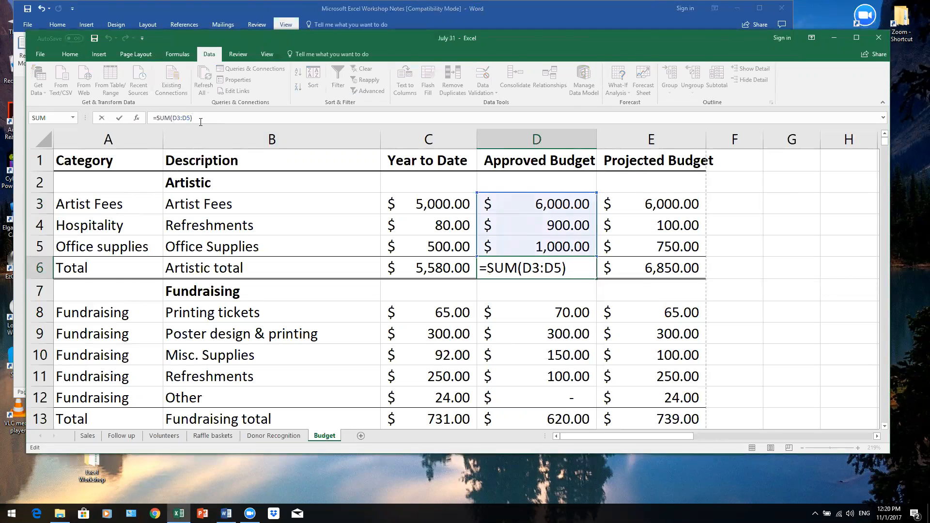
pyautogui.moveTo(156, 107); pyautogui.dragTo(125, 99)
pyautogui.press('BackSpace')
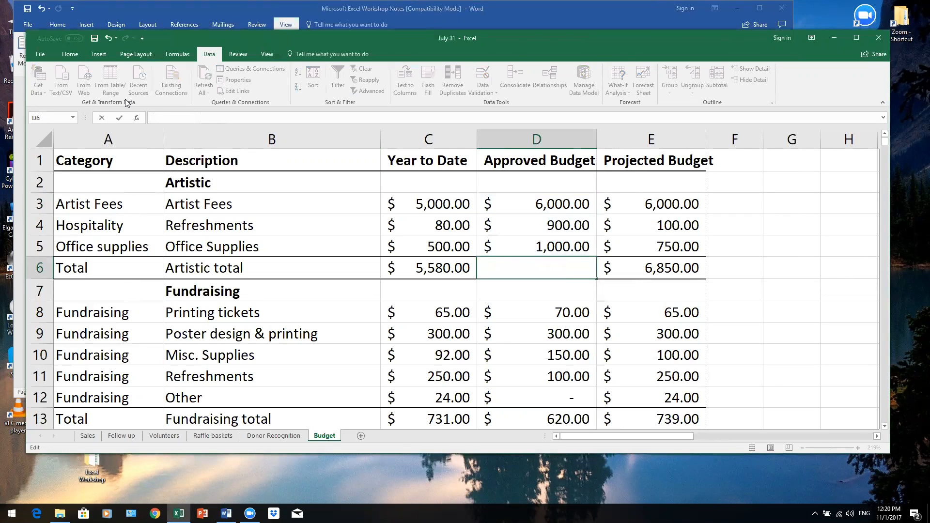
pyautogui.write('=sum(')
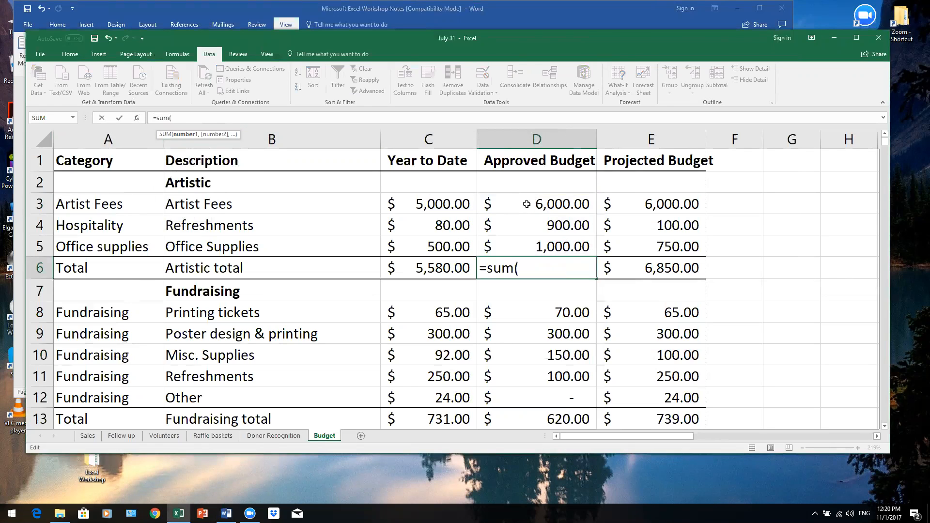
pyautogui.moveTo(526, 201); pyautogui.dragTo(543, 252)
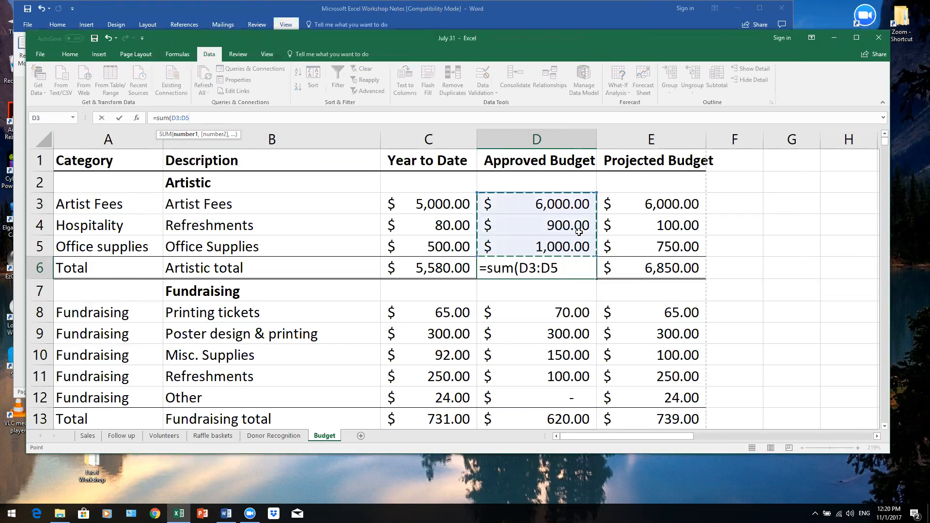
pyautogui.write(')')
pyautogui.press('Return')
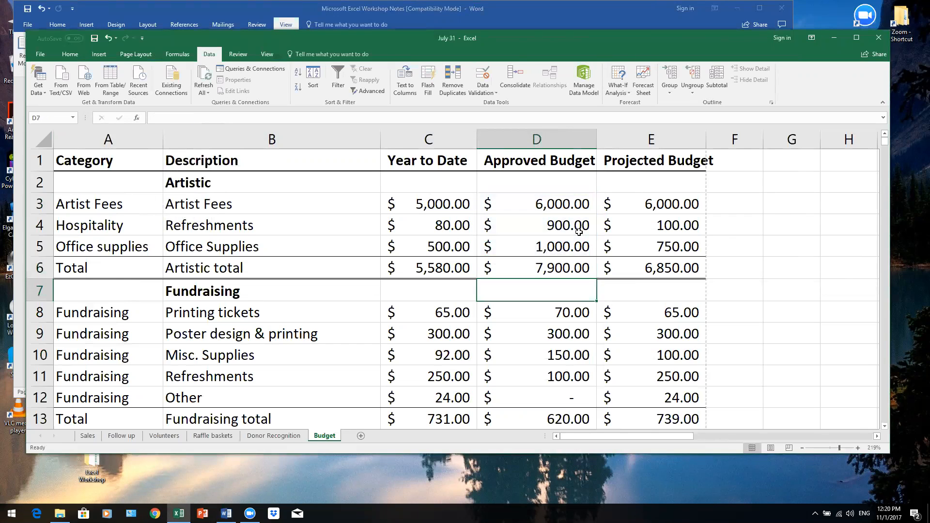
pyautogui.press('Up')
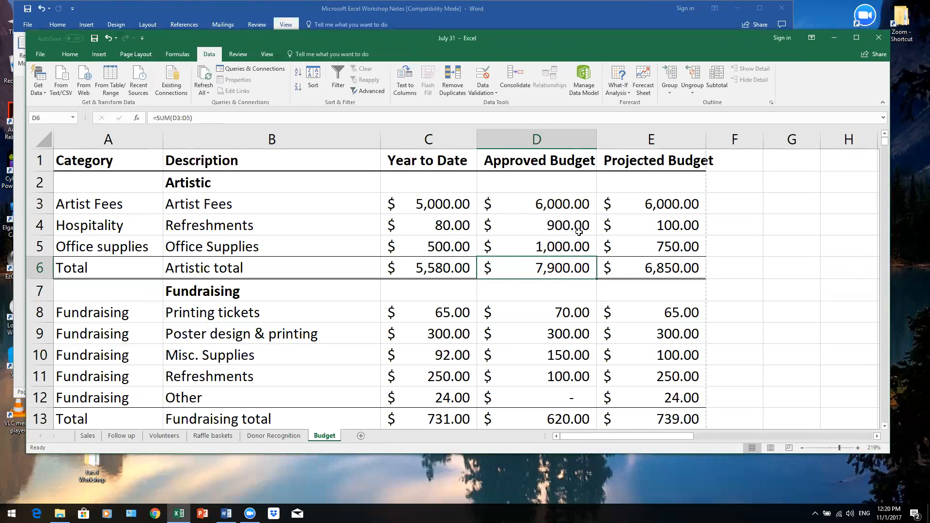
# Clear the Projected Budget Artistic total, replace it with a copy of the Approved Budget total formula, and compare the two formulas.
pyautogui.hotkey('ctrl', 'c')
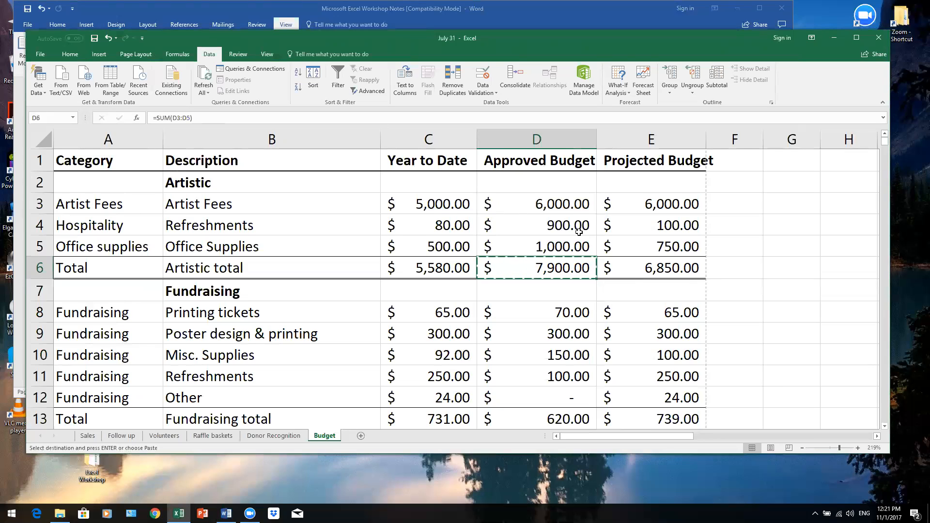
pyautogui.press('Right')
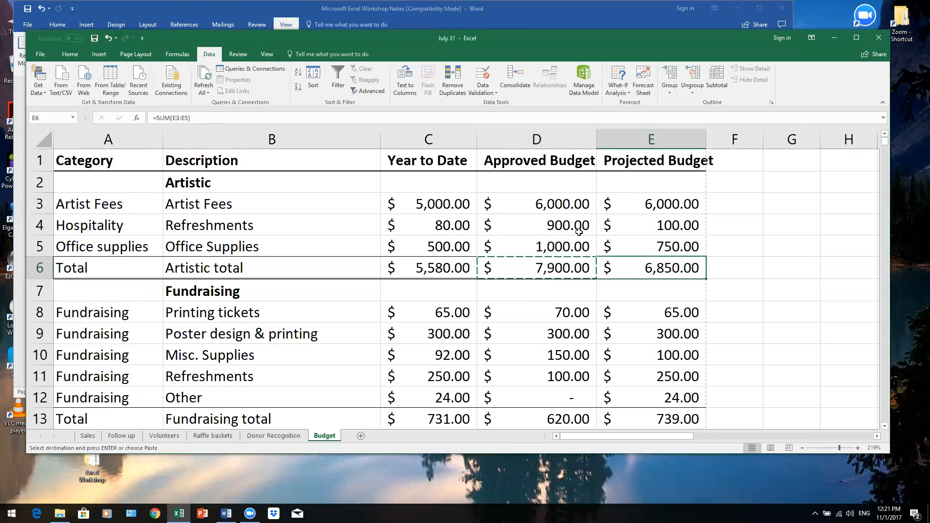
pyautogui.press('BackSpace')
pyautogui.click(560, 266)
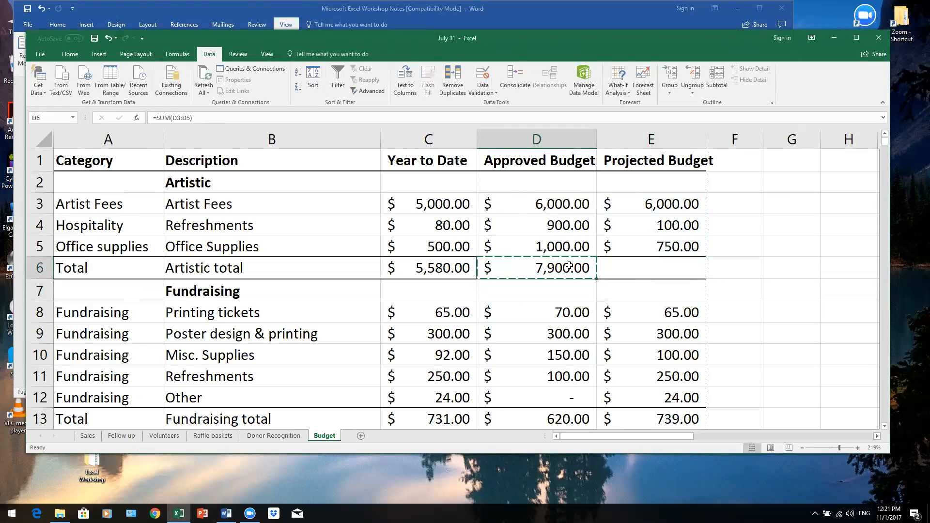
pyautogui.click(660, 264)
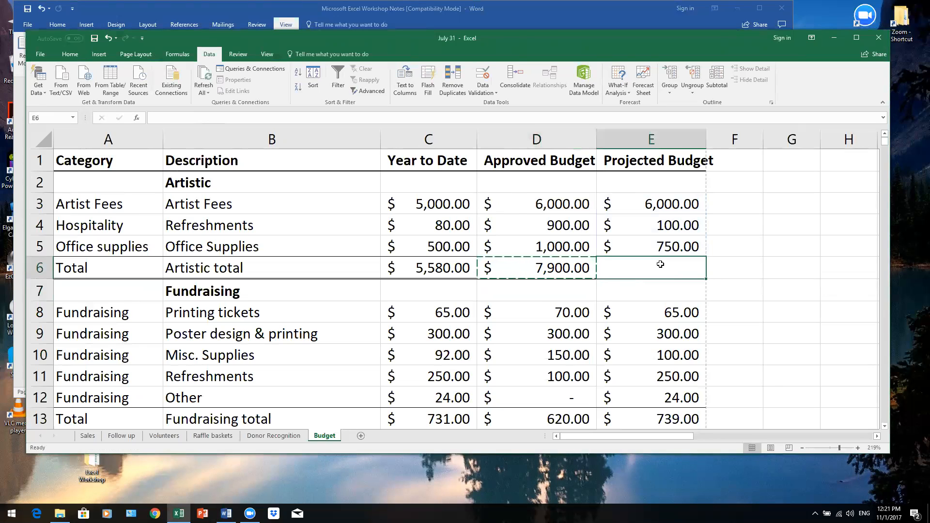
pyautogui.hotkey('ctrl', 'v')
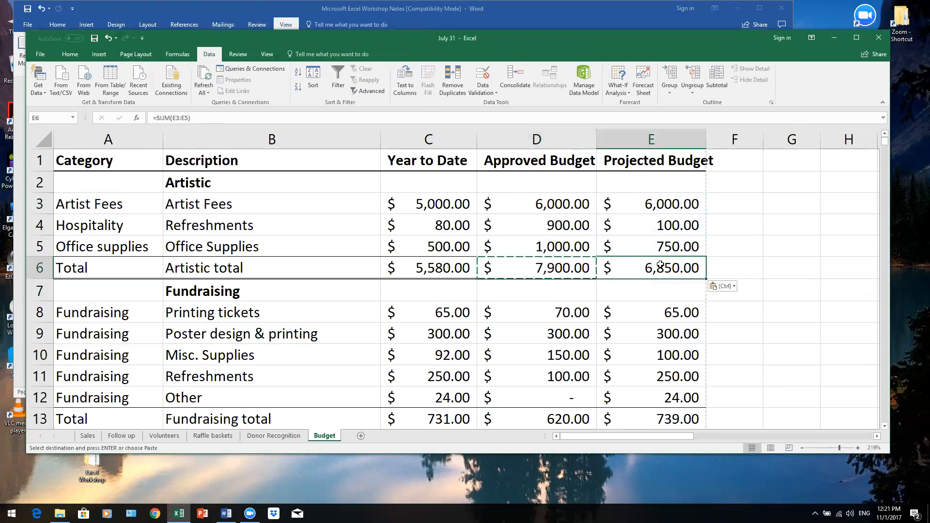
pyautogui.click(561, 275)
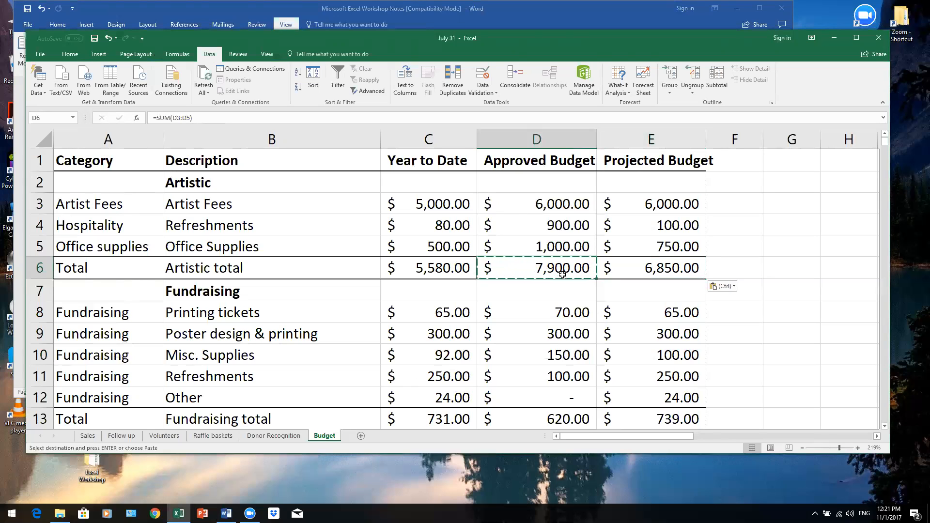
pyautogui.click(661, 270)
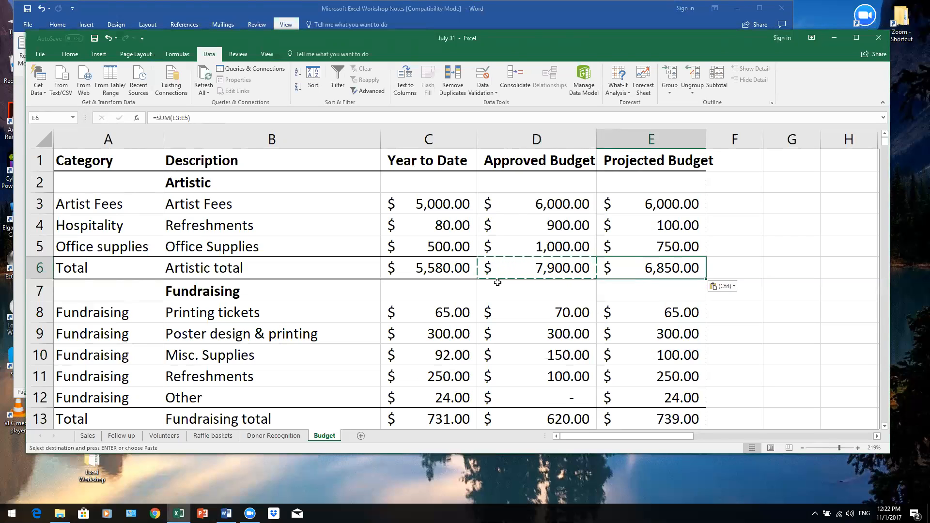
# Enter the dummy text wekjr;wirjokfds in cell D7 on the Fundraising heading row and erase it again.
pyautogui.click(529, 286)
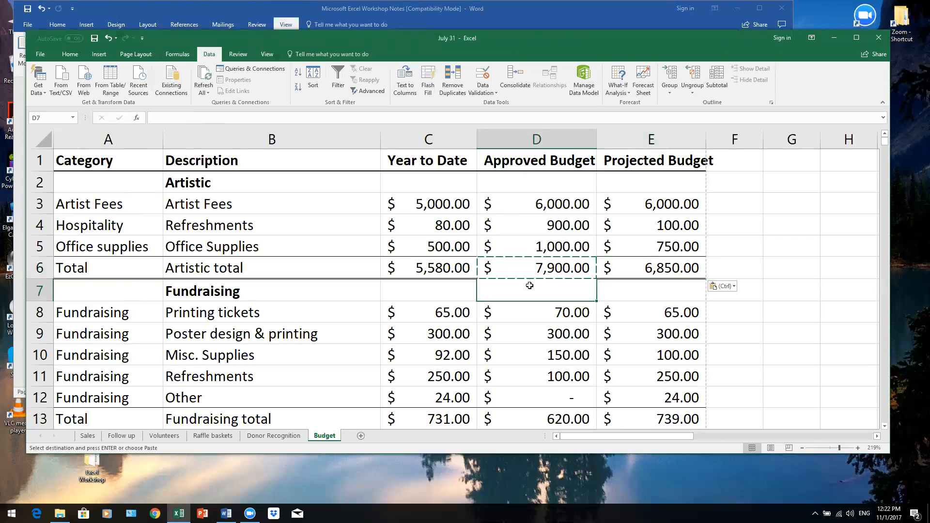
pyautogui.write('wekjr;wirjokfds')
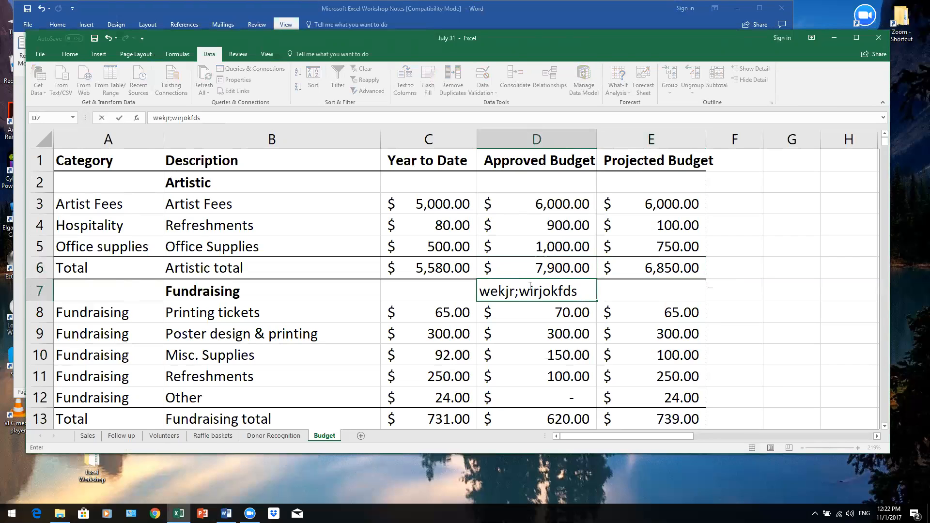
pyautogui.click(652, 290)
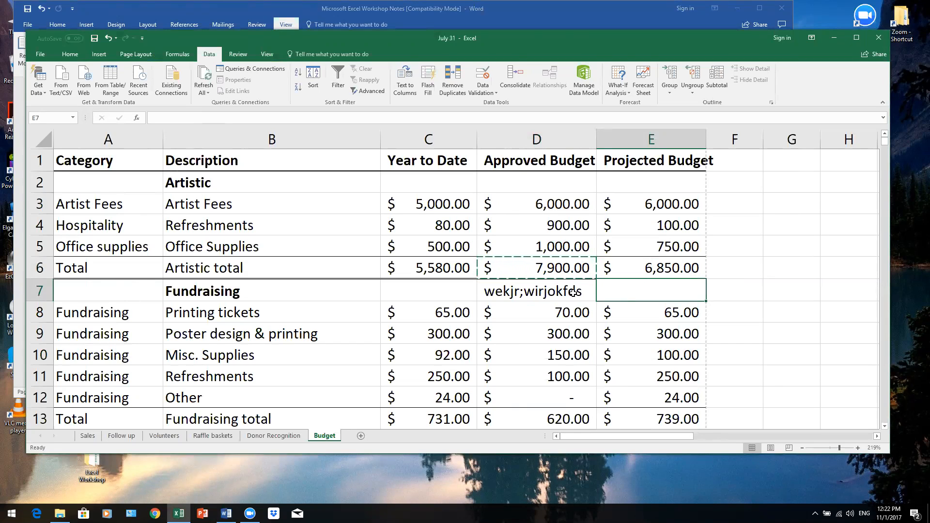
pyautogui.click(573, 292)
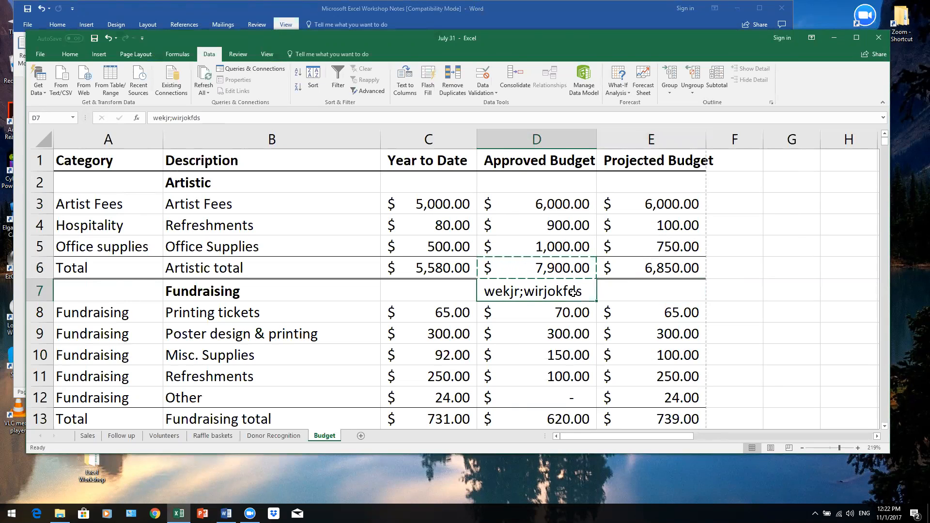
pyautogui.press('BackSpace')
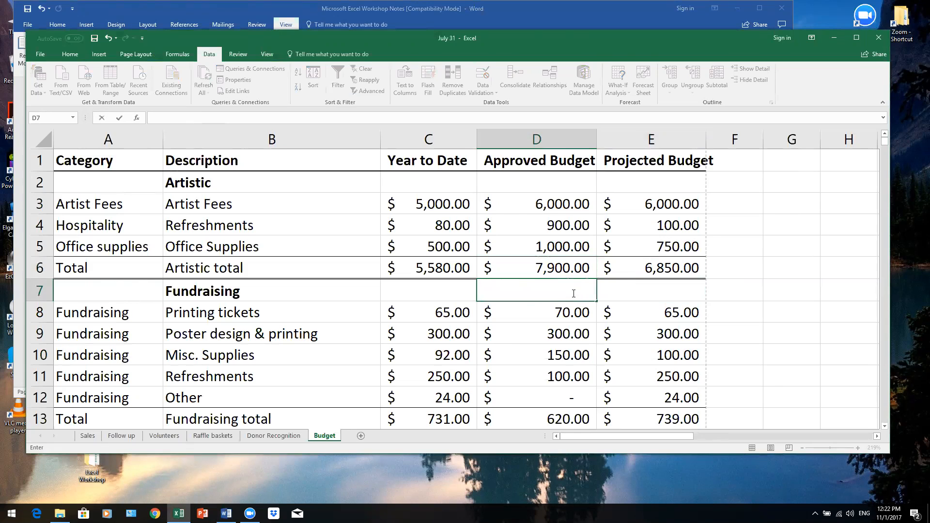
pyautogui.click(672, 294)
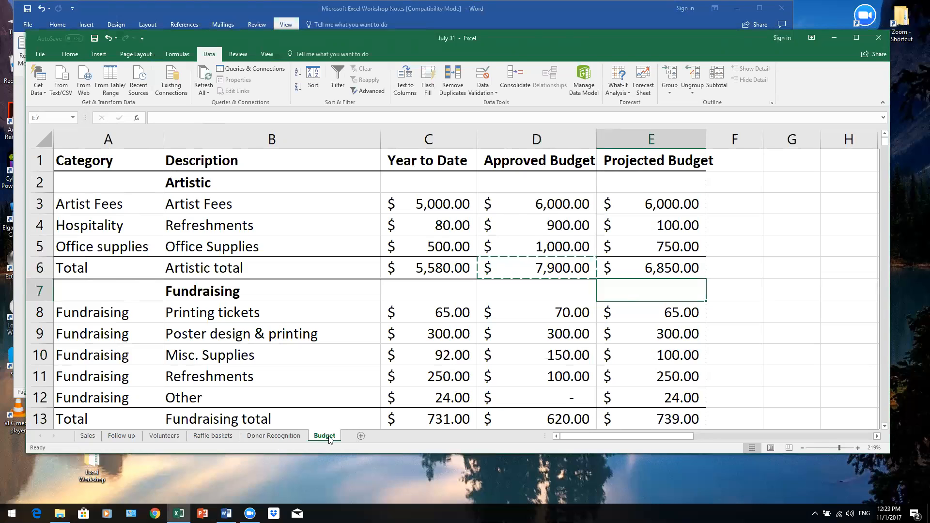
# Add a new worksheet after the Budget sheet and enter the heading Fundraising in cell A1.
pyautogui.click(361, 436)
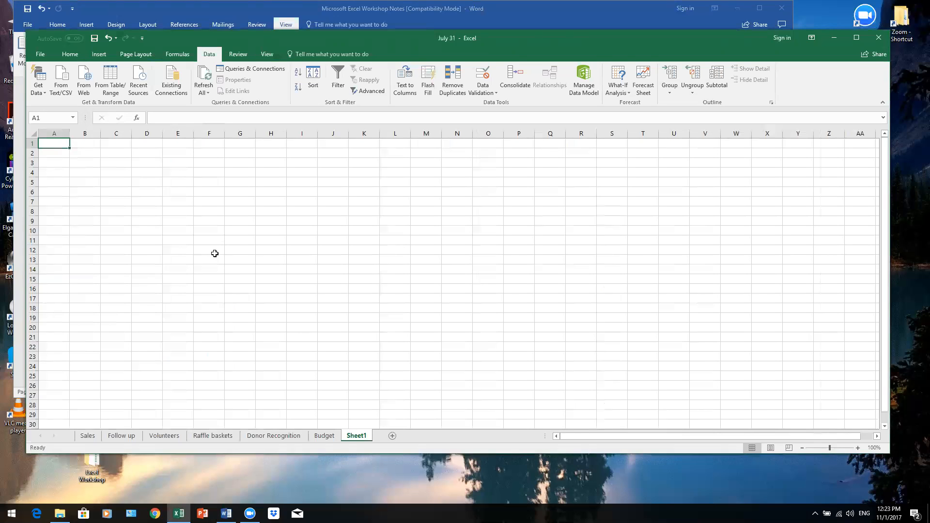
pyautogui.write('Fundra')
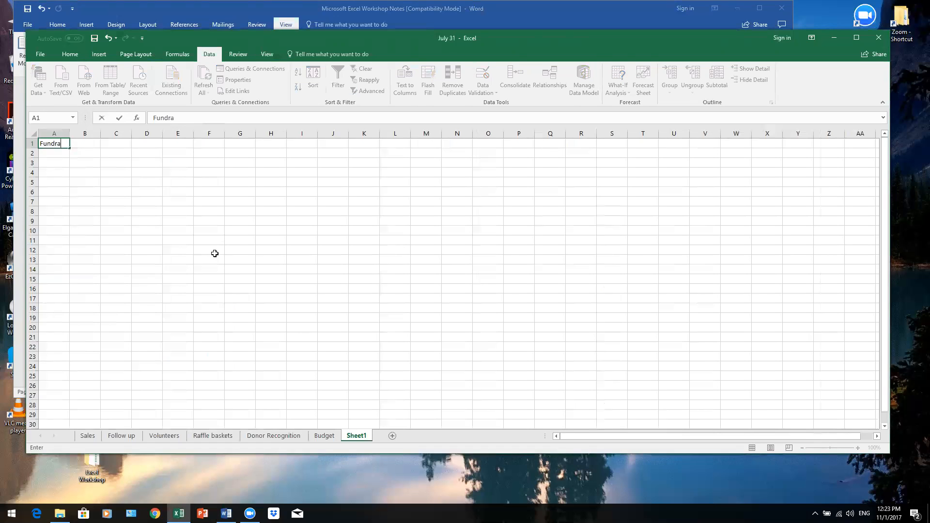
pyautogui.write('ising')
pyautogui.press('Return')
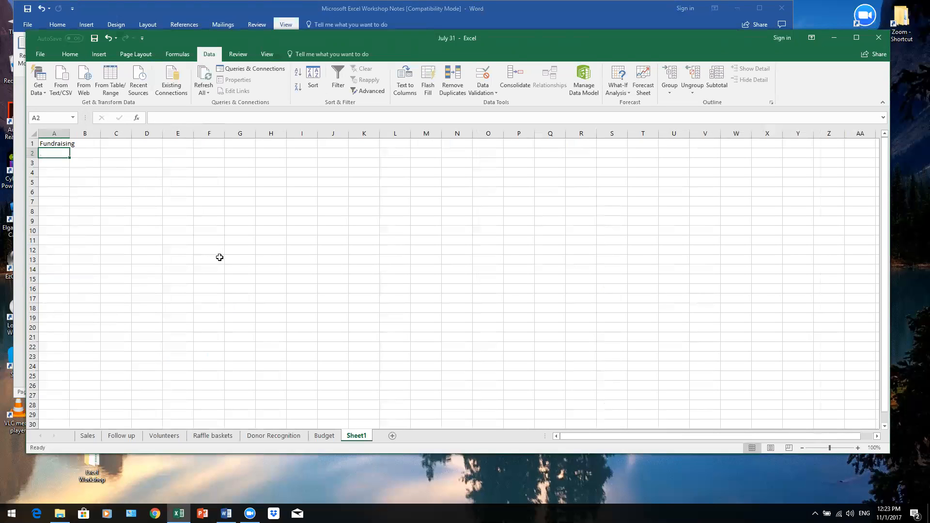
# Link cell A2 of the new sheet to the Year to Date Printing tickets amount with =Budget!C8 and check the stored formula.
pyautogui.write('=')
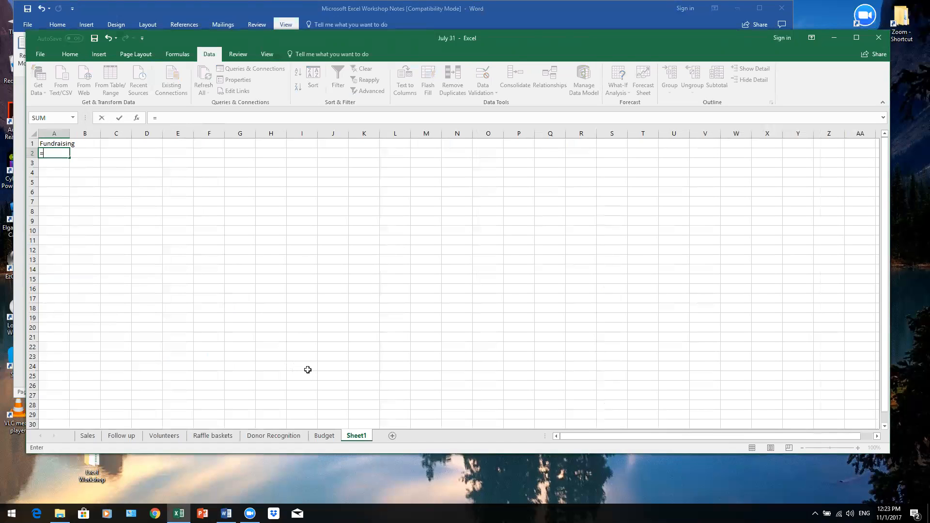
pyautogui.click(326, 435)
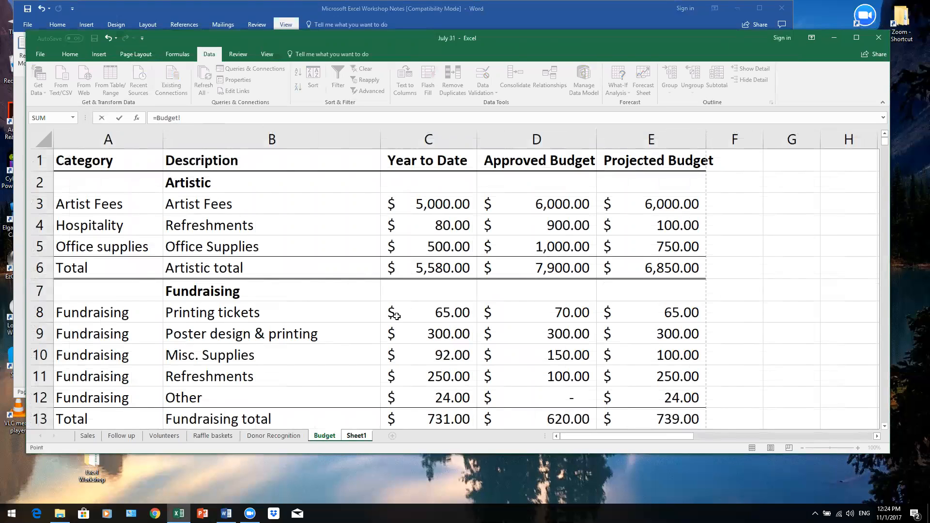
pyautogui.click(442, 310)
pyautogui.press('Return')
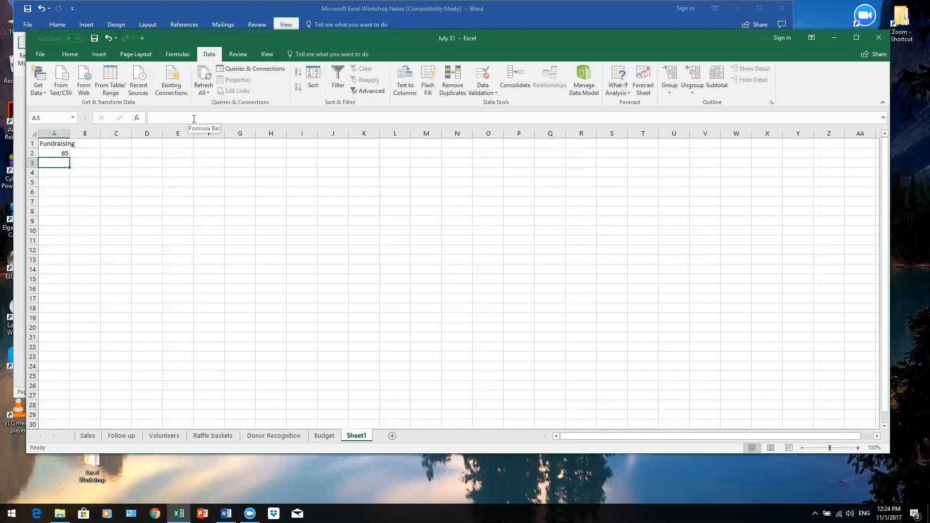
pyautogui.press('Up')
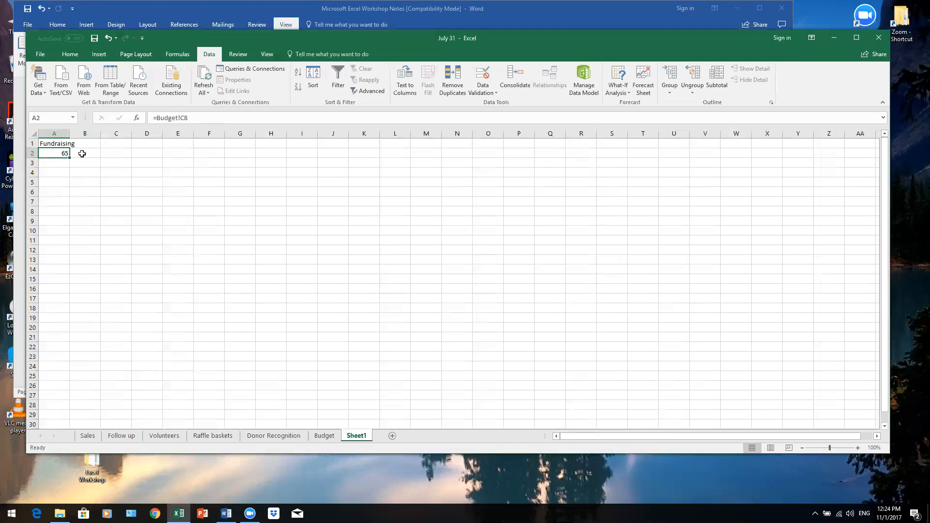
# Insert a blank column before the Fundraising column and link its cell A2 to the Printing tickets description with =Budget!B8.
pyautogui.rightClick(54, 127)
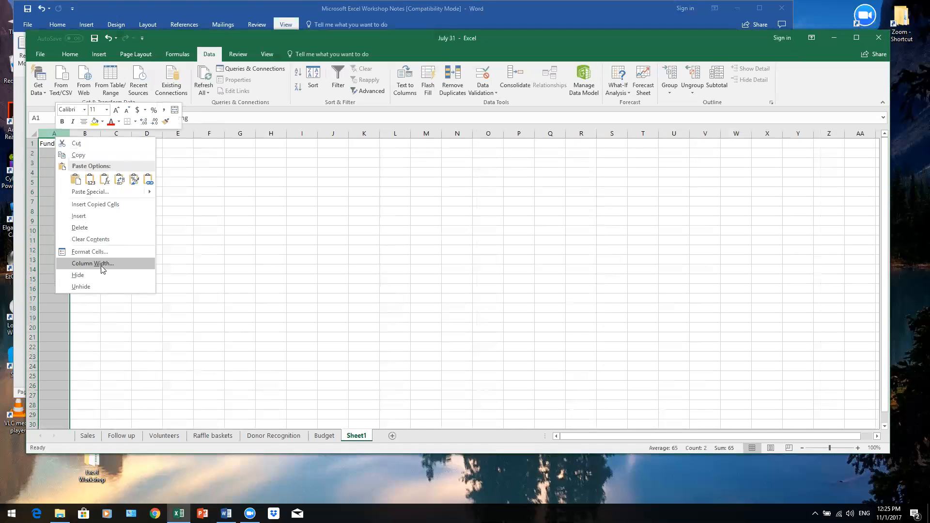
pyautogui.click(93, 219)
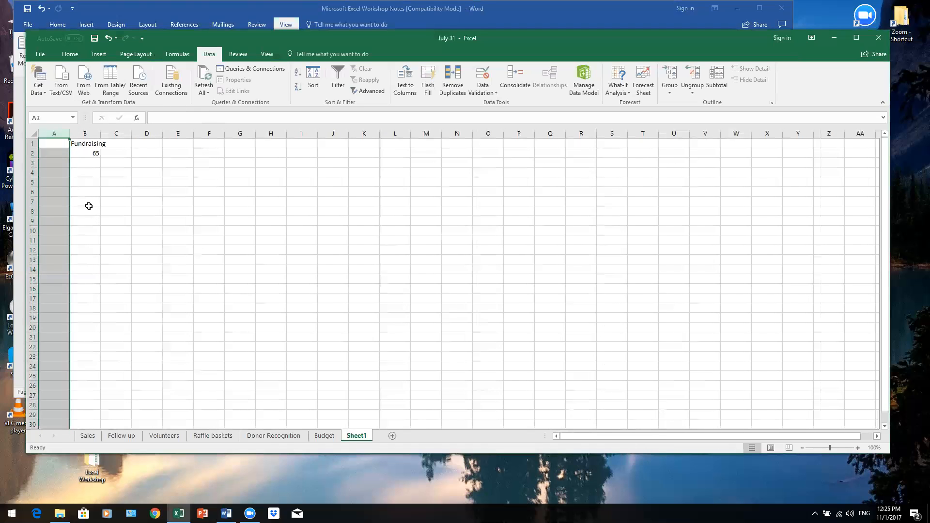
pyautogui.click(47, 154)
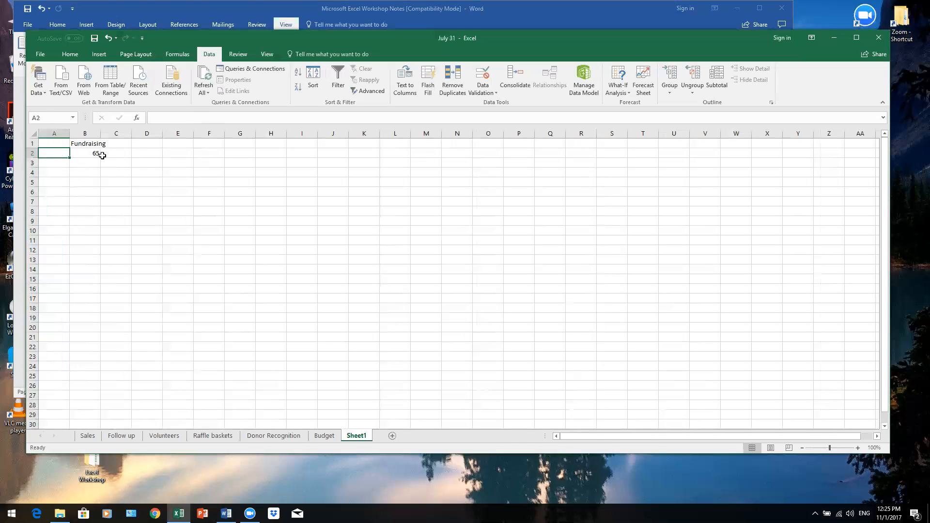
pyautogui.write('=')
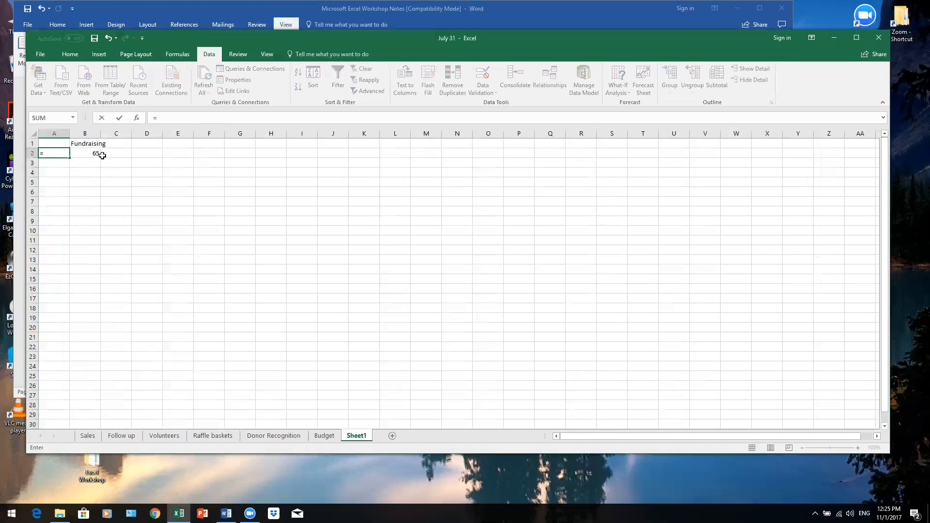
pyautogui.click(325, 436)
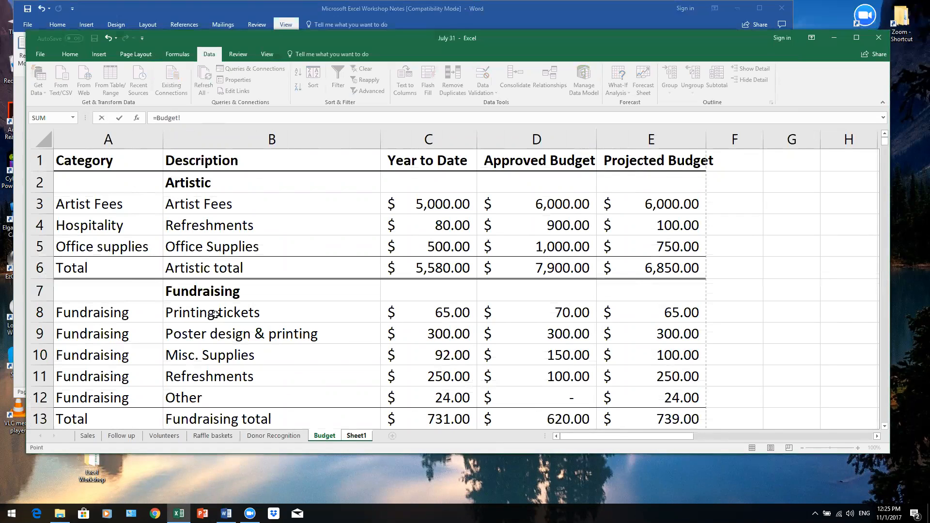
pyautogui.click(199, 315)
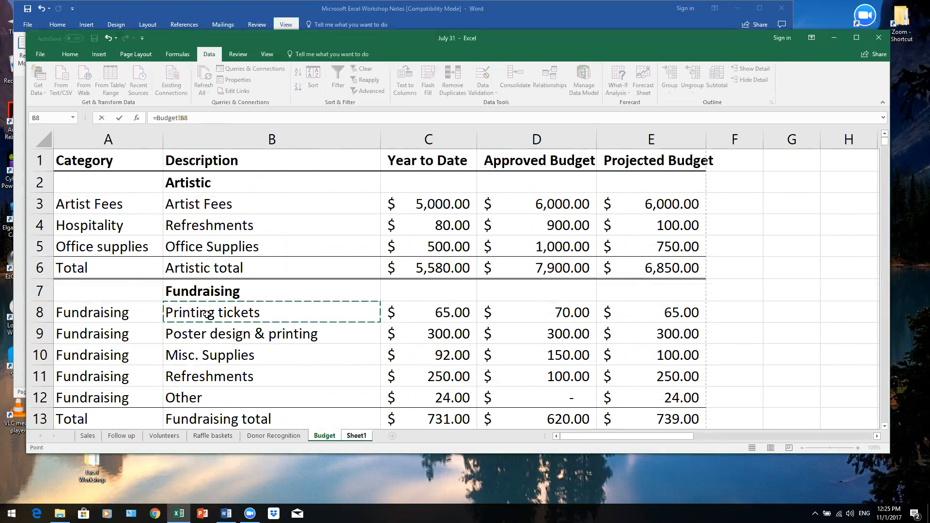
pyautogui.press('Return')
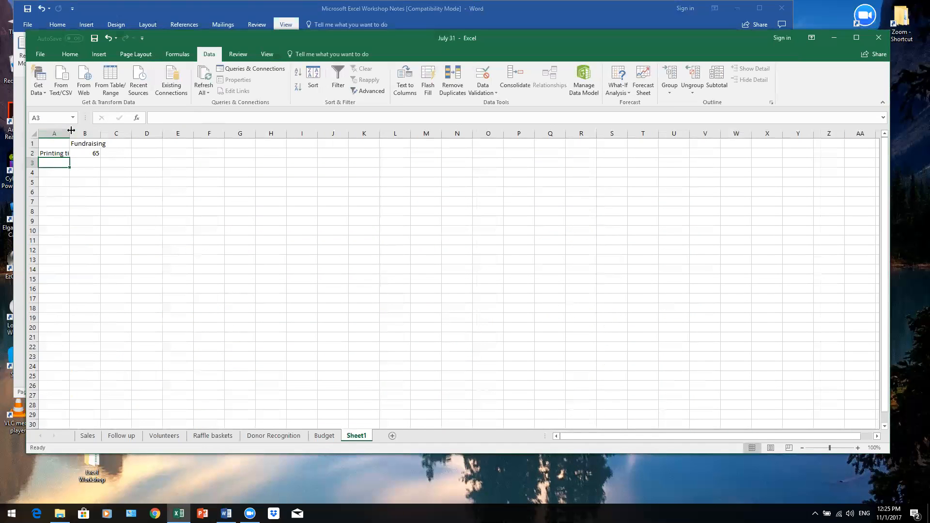
# Widen column A of the new sheet to fit the Printing tickets label and return to the Budget sheet.
pyautogui.moveTo(70, 133); pyautogui.dragTo(100, 128)
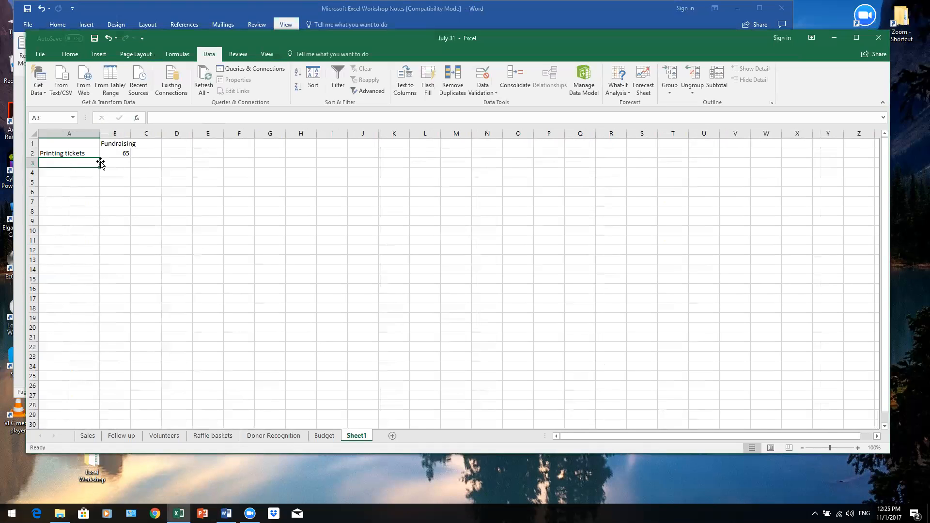
pyautogui.click(324, 435)
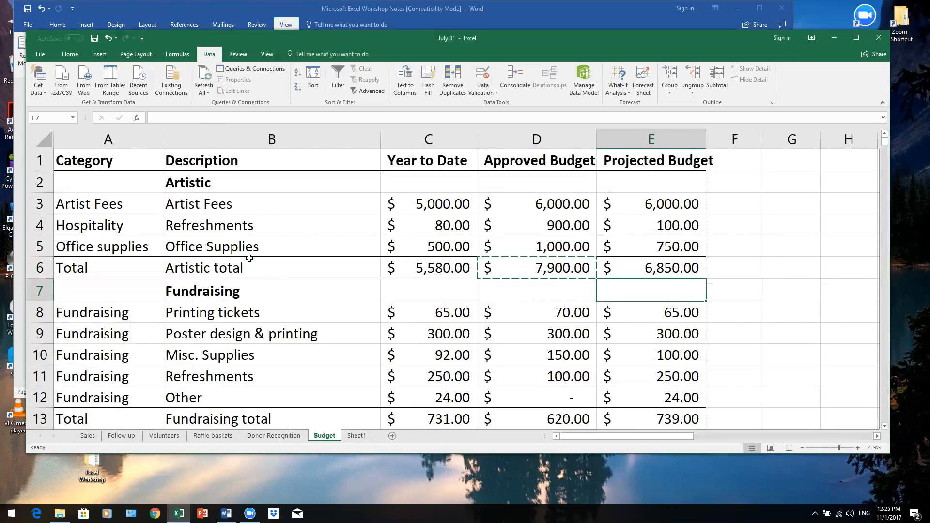
# Replace the Printing tickets description in cell B8 of the Budget sheet with YAY! and check linked cell A2 on Sheet1.
pyautogui.click(257, 312)
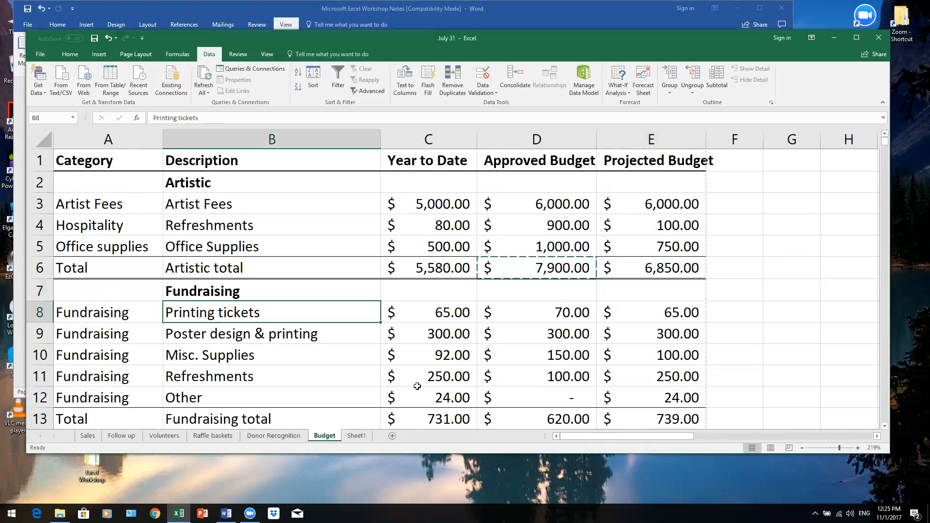
pyautogui.write('YAY!')
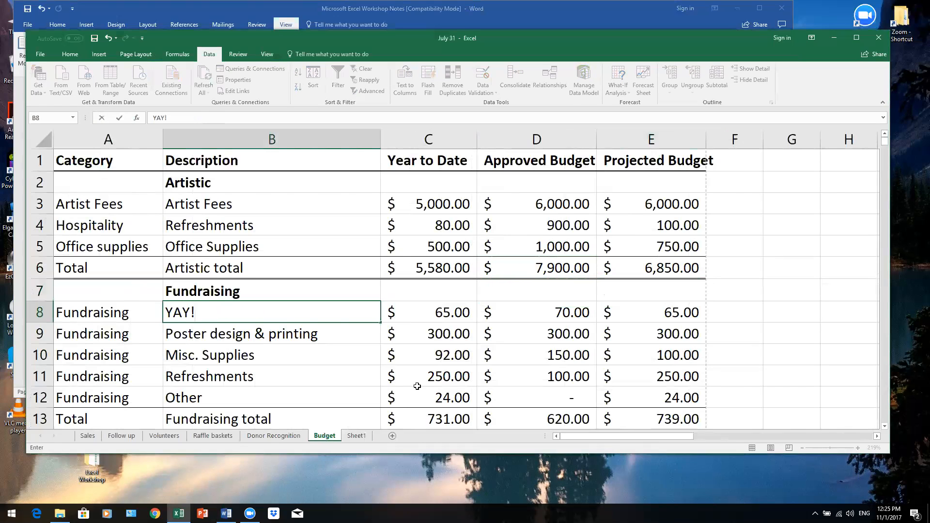
pyautogui.press('Return')
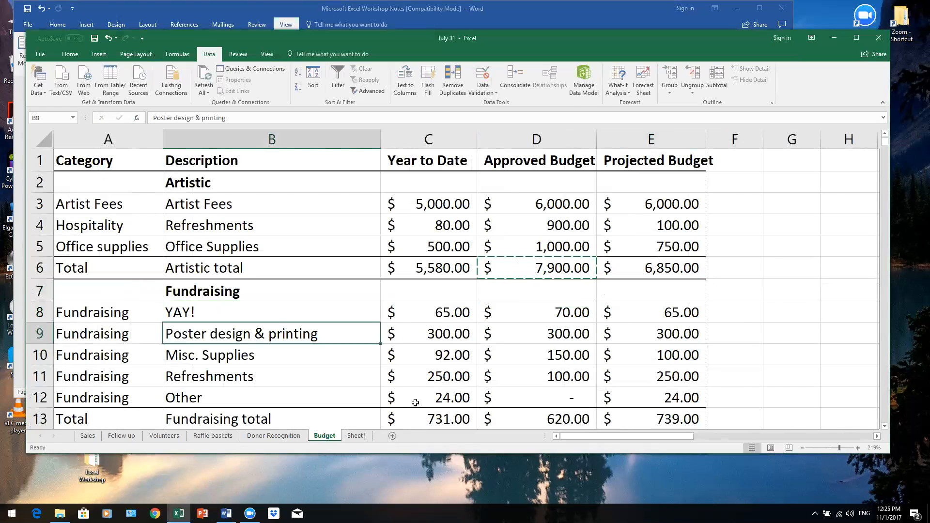
pyautogui.click(356, 435)
pyautogui.click(67, 153)
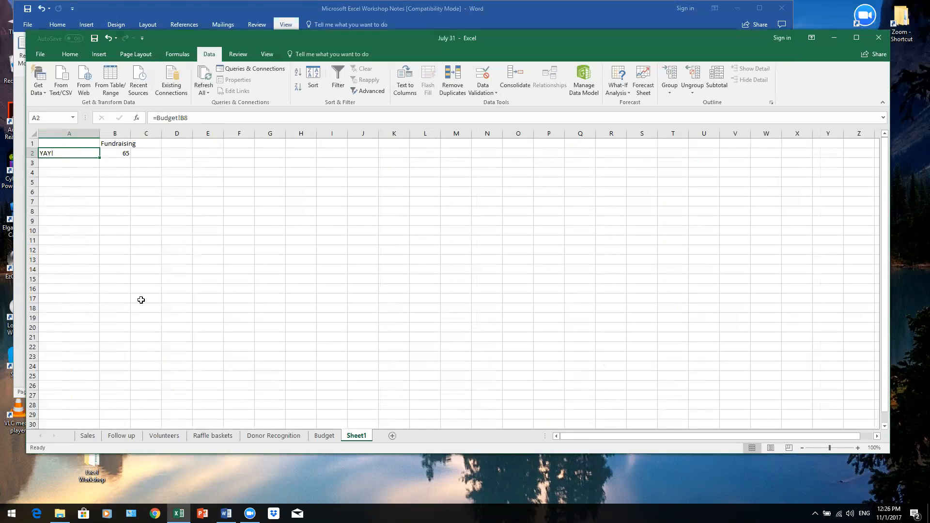
pyautogui.click(324, 435)
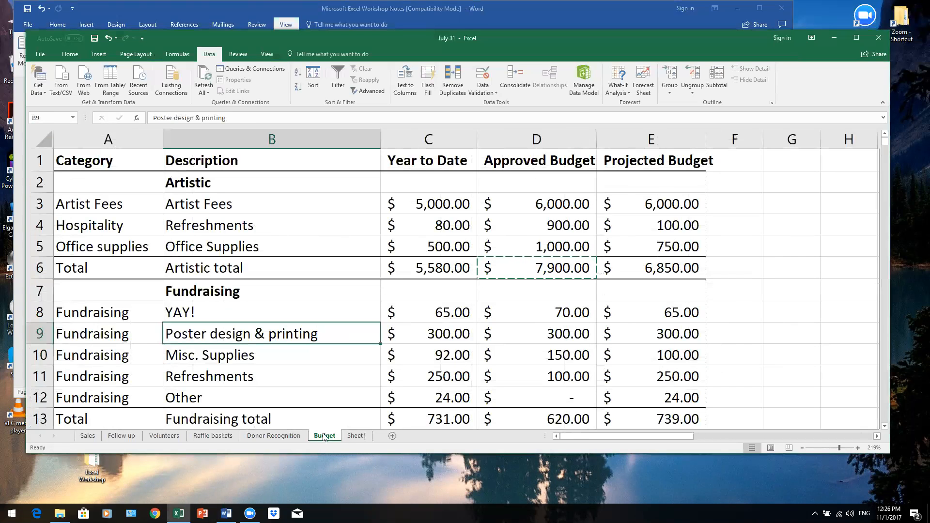
pyautogui.click(356, 436)
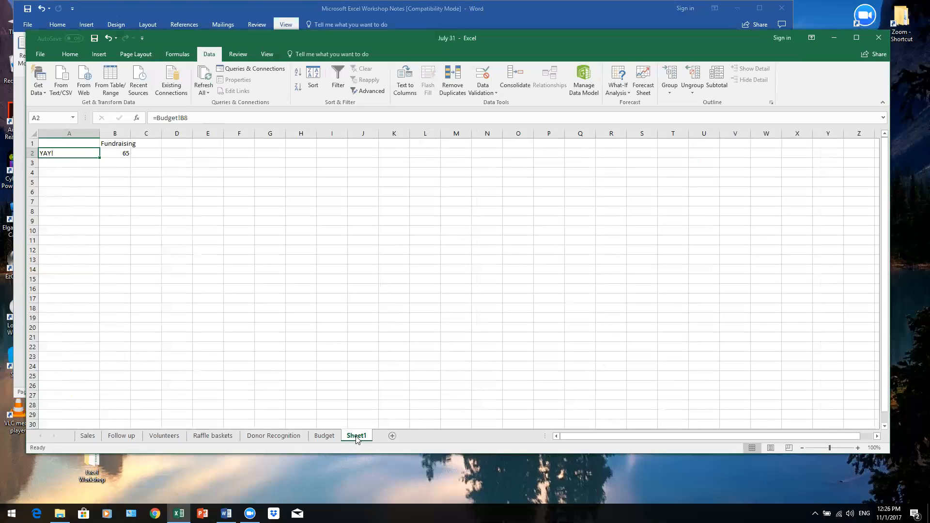
# Copy the linked amount in B2 of Sheet1 to B3 and the linked description in A2 to A3.
pyautogui.click(115, 153)
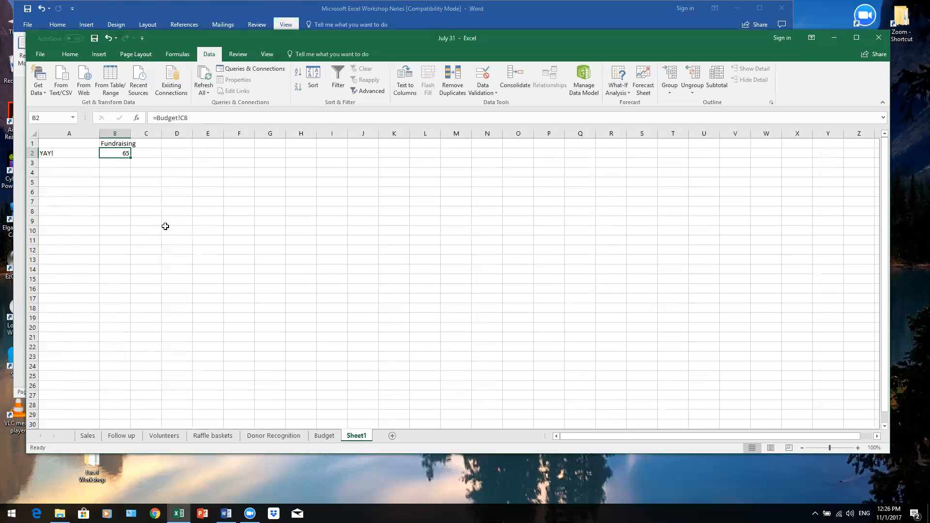
pyautogui.hotkey('ctrl', 'c')
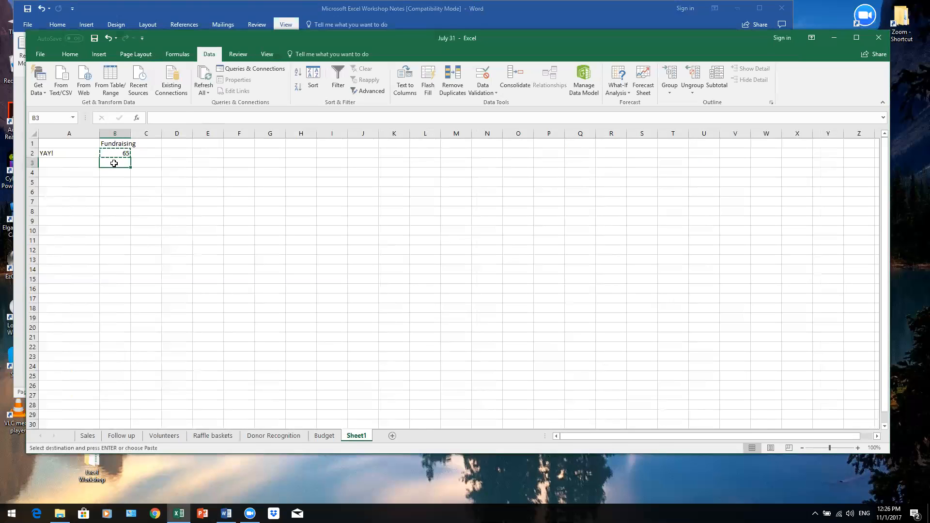
pyautogui.hotkey('ctrl', 'v')
pyautogui.click(61, 154)
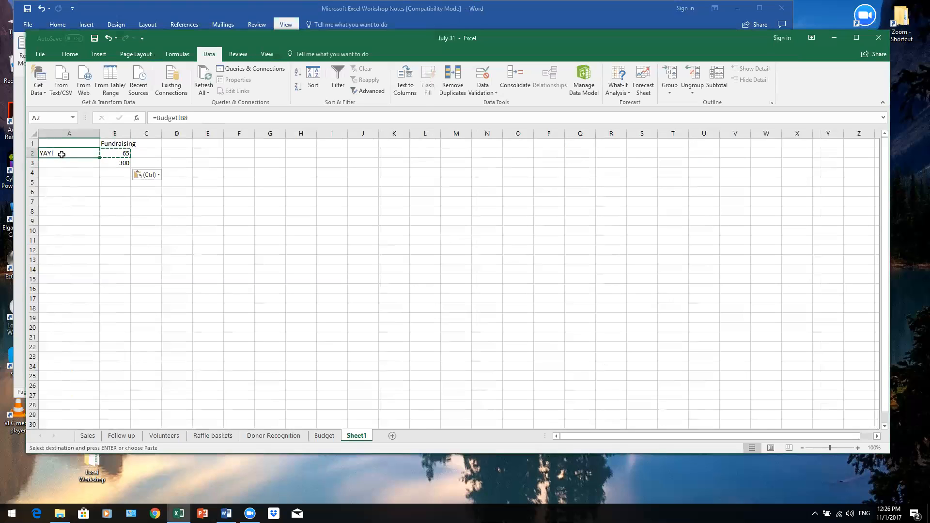
pyautogui.hotkey('ctrl', 'c')
pyautogui.click(60, 163)
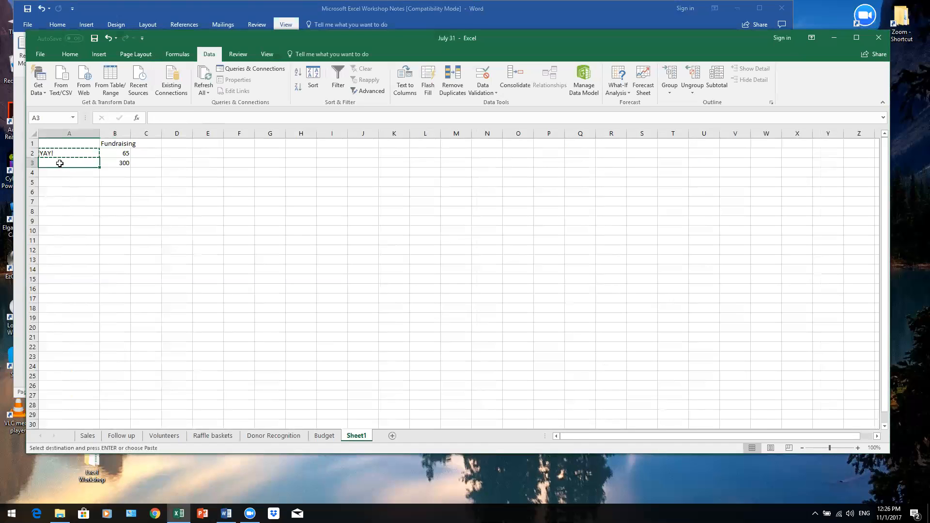
pyautogui.hotkey('ctrl', 'v')
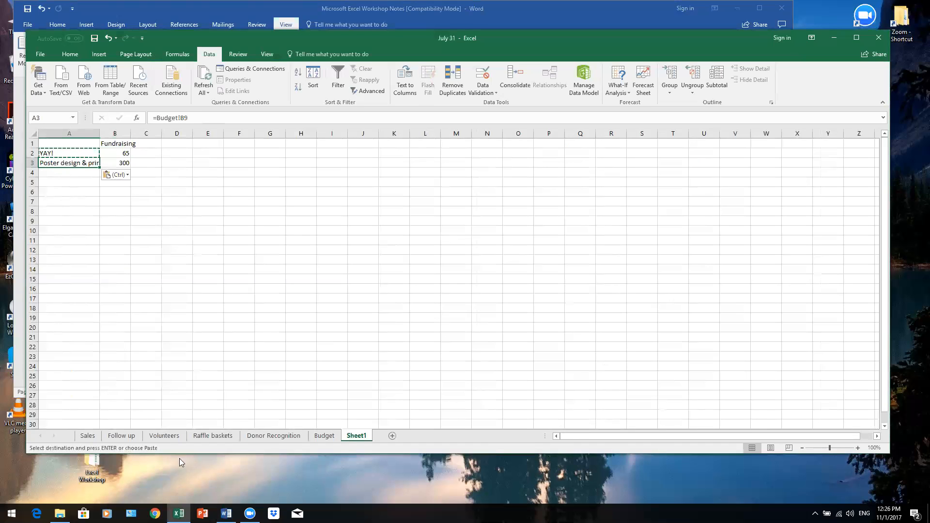
# Review the remaining Fundraising rows on the Budget sheet and copy Sheet1's linked cells A2:B2 into A4:B8.
pyautogui.click(325, 435)
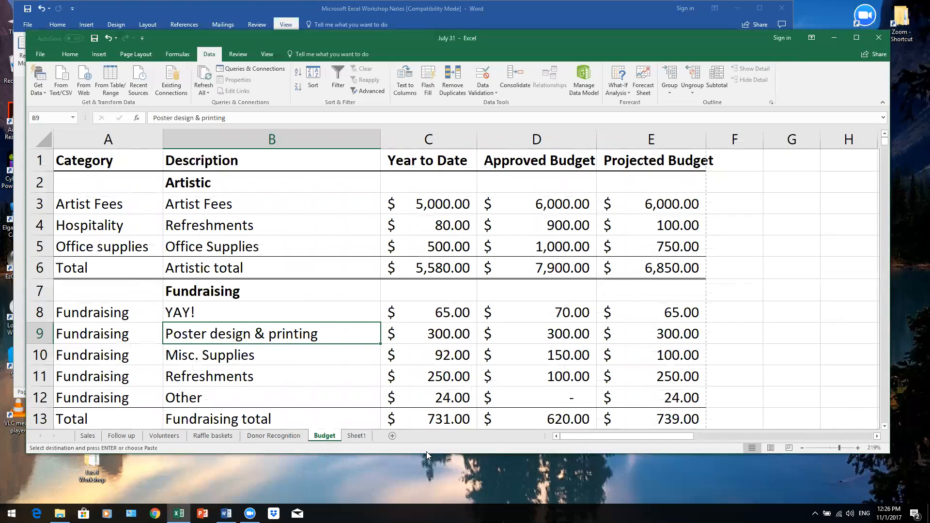
pyautogui.click(356, 435)
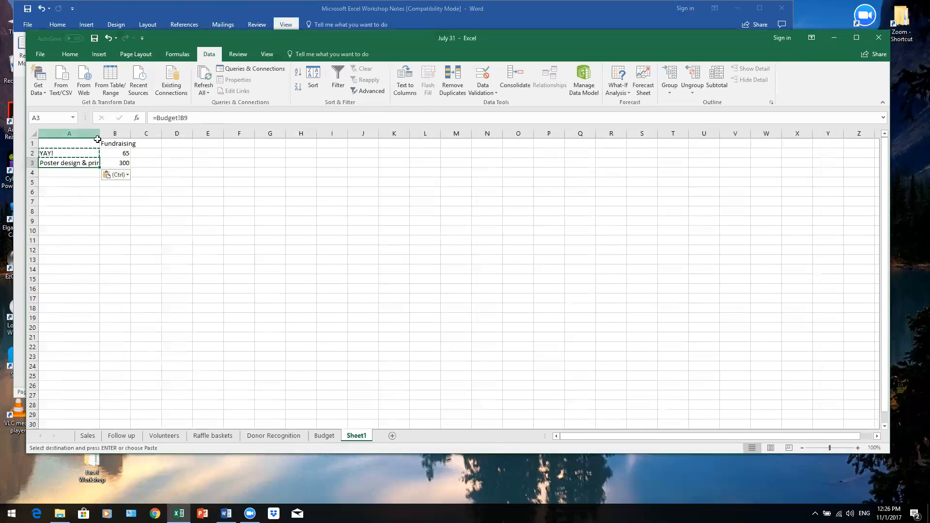
pyautogui.moveTo(121, 153); pyautogui.dragTo(58, 152)
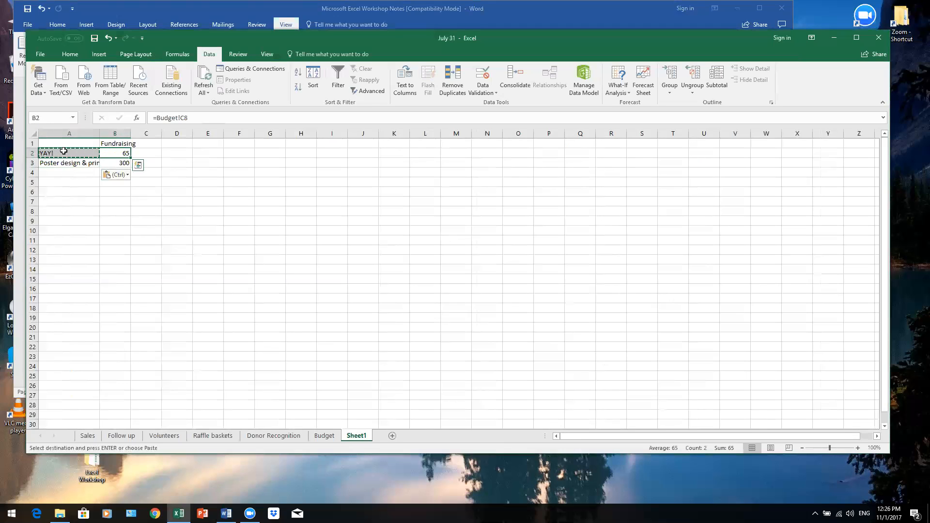
pyautogui.moveTo(64, 172); pyautogui.dragTo(117, 210)
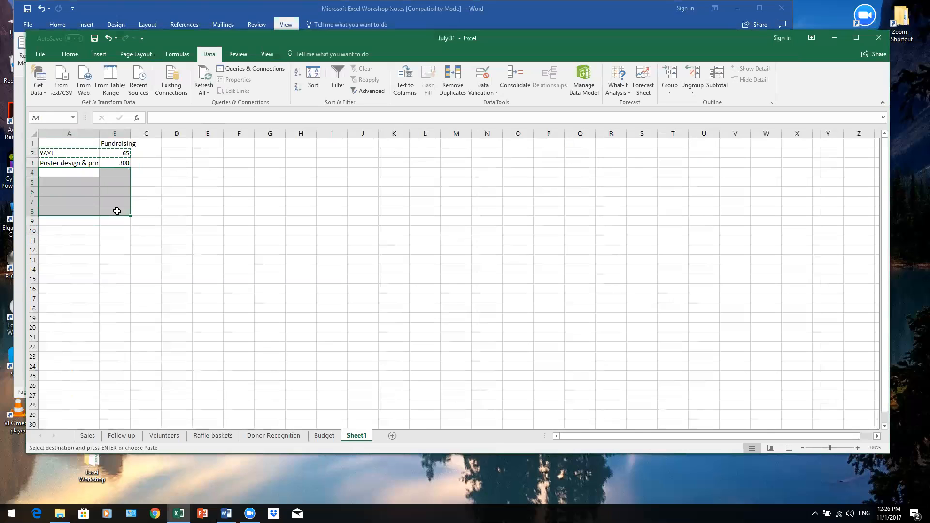
pyautogui.hotkey('ctrl', 'v')
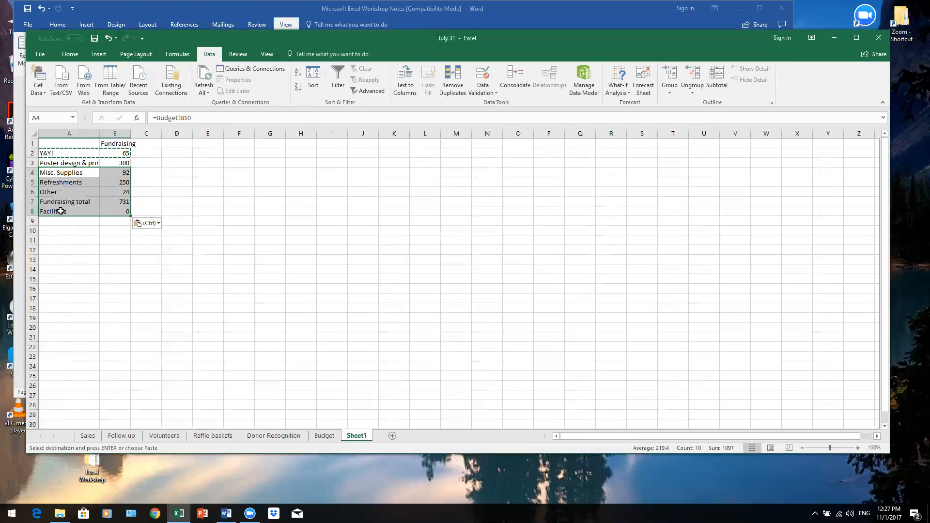
# Clear the contents of the extra Facilities row in range A8:B9.
pyautogui.click(118, 232)
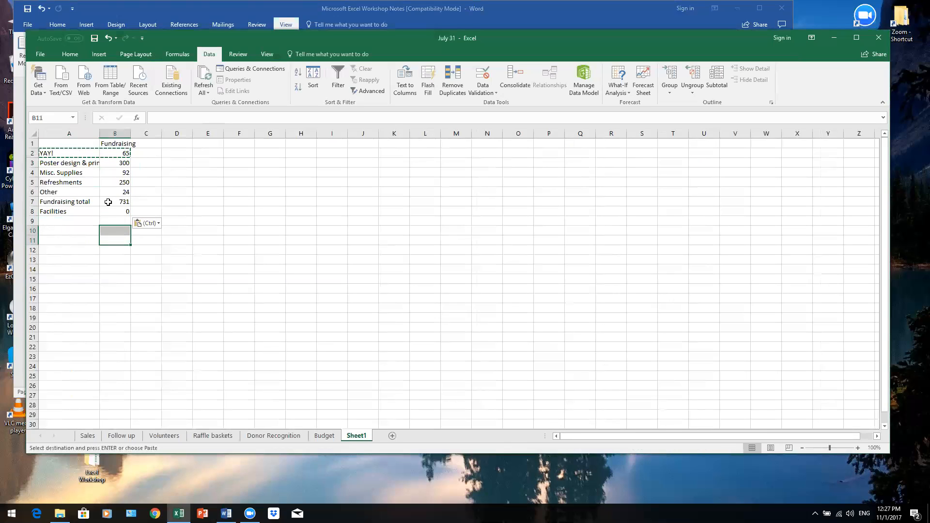
pyautogui.click(116, 202)
pyautogui.moveTo(118, 211); pyautogui.dragTo(93, 217)
pyautogui.press('BackSpace')
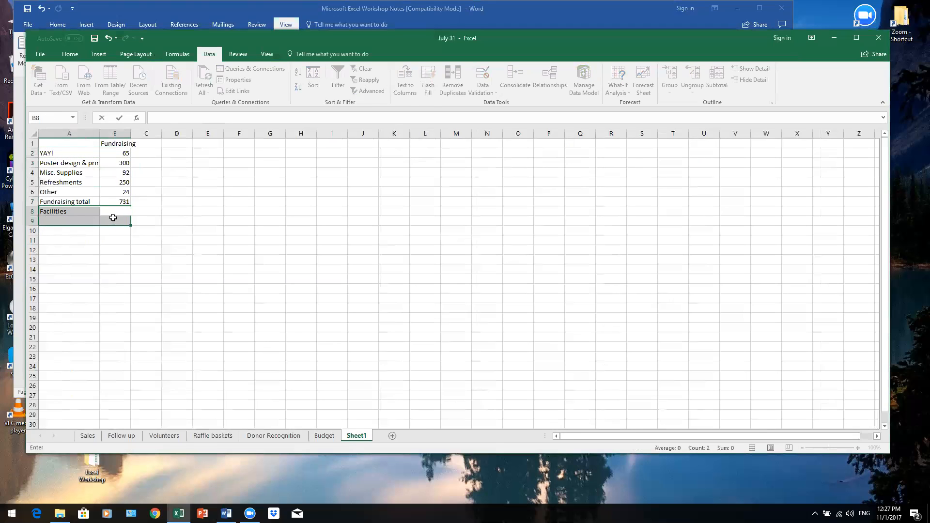
pyautogui.rightClick(81, 213)
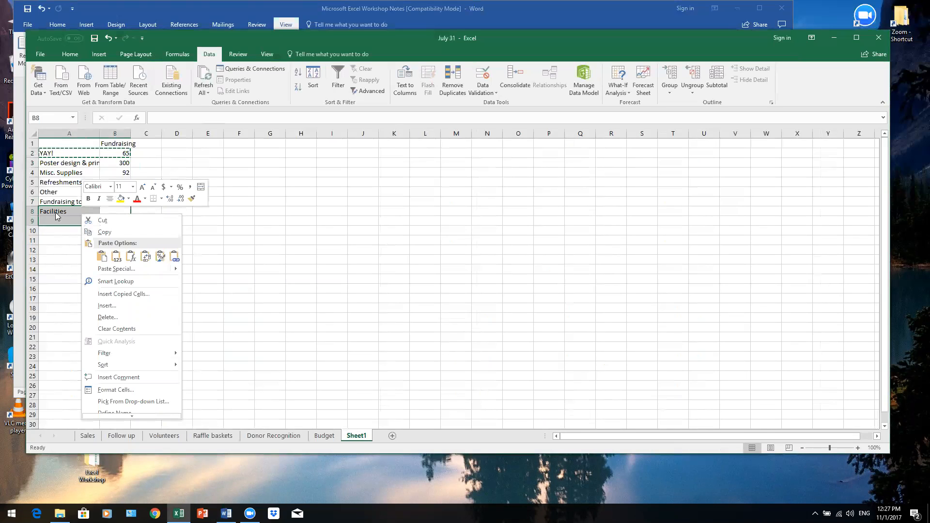
pyautogui.click(137, 330)
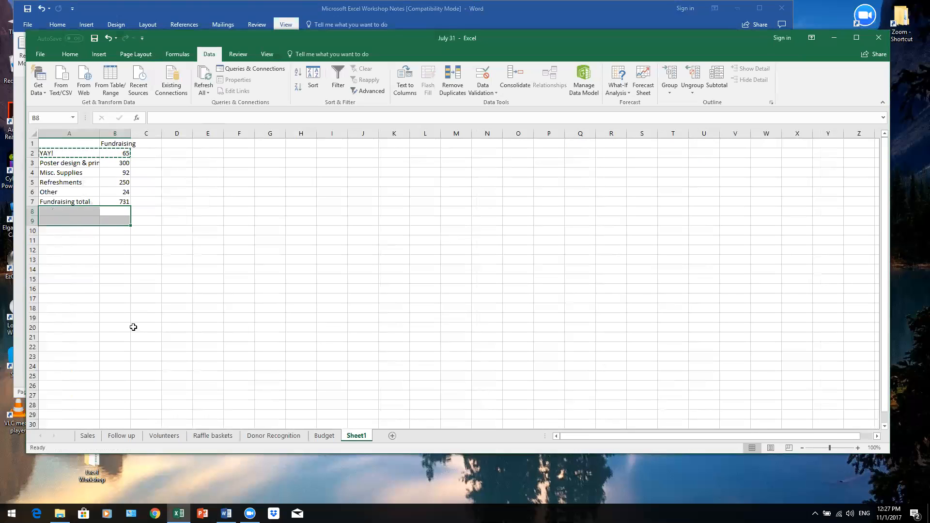
pyautogui.click(163, 324)
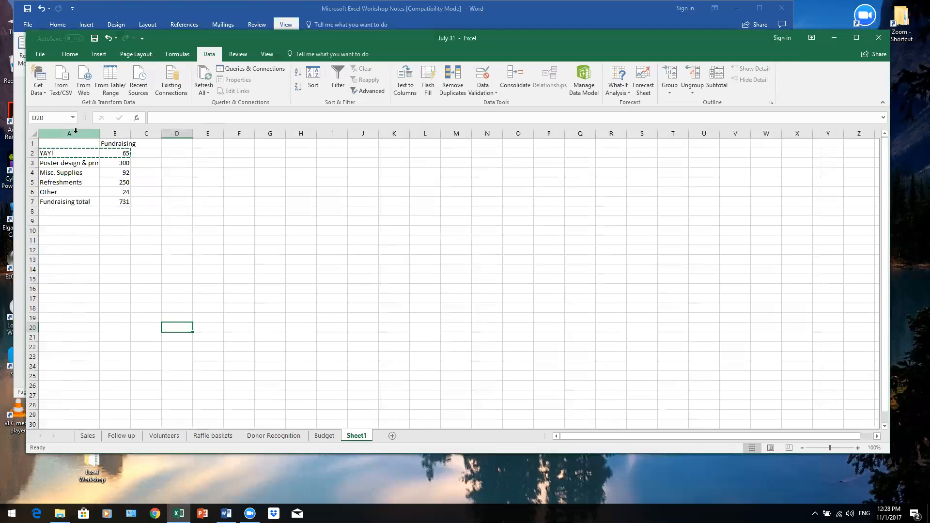
# Insert a blank column before the descriptions column.
pyautogui.click(75, 134)
pyautogui.rightClick(76, 134)
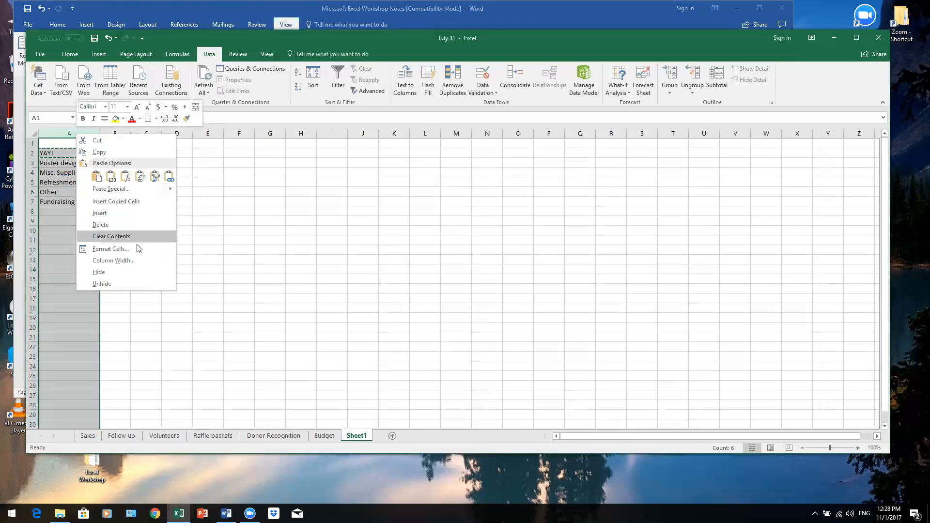
pyautogui.click(120, 213)
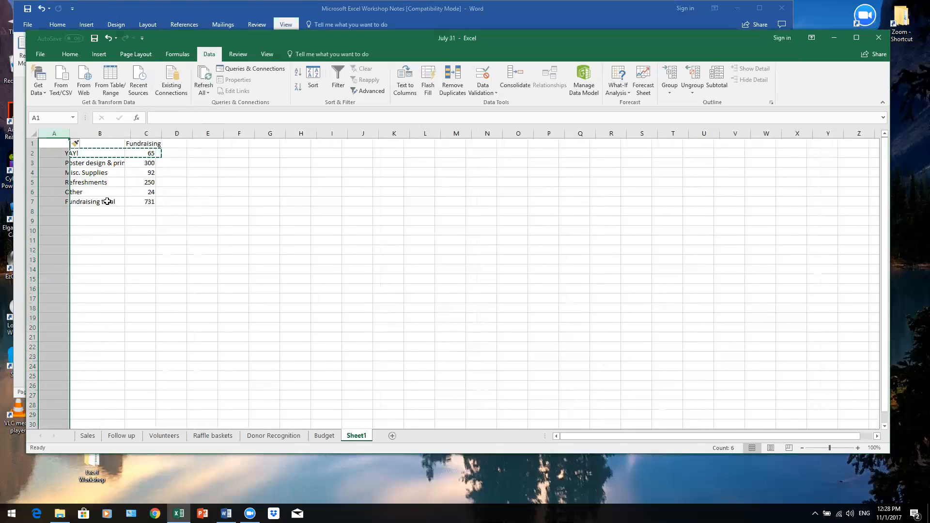
# Enter the numbers 1, 2 and 3 in cells A2 to A4 of the new column.
pyautogui.click(55, 160)
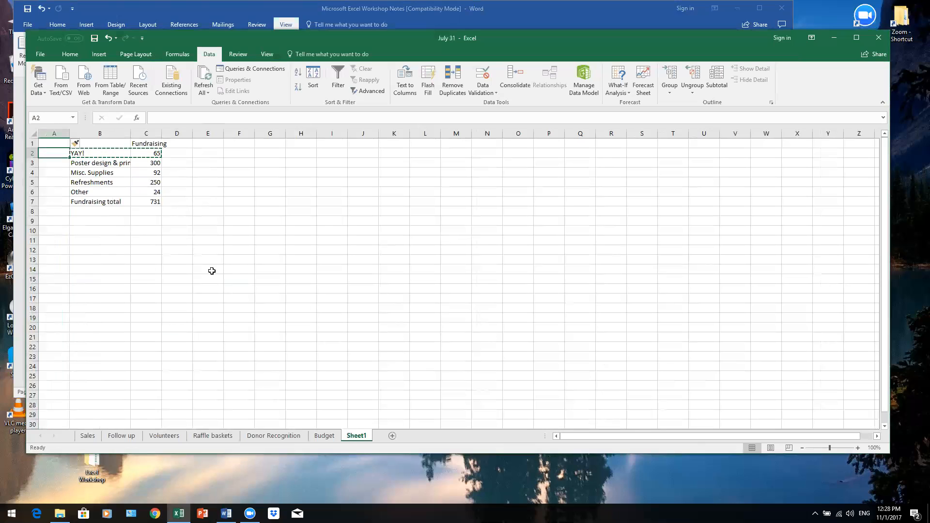
pyautogui.write('1')
pyautogui.press('Return')
pyautogui.write('2')
pyautogui.press('Return')
pyautogui.write('3')
pyautogui.press('Return')
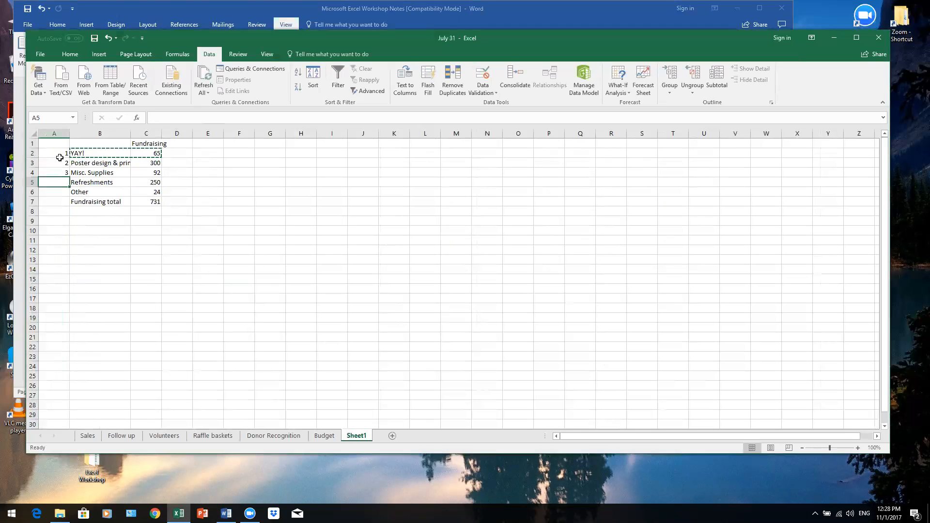
# Enter 4 in cell A6 beside Other, leaving A5 empty.
pyautogui.click(56, 195)
pyautogui.write('4')
pyautogui.press('Return')
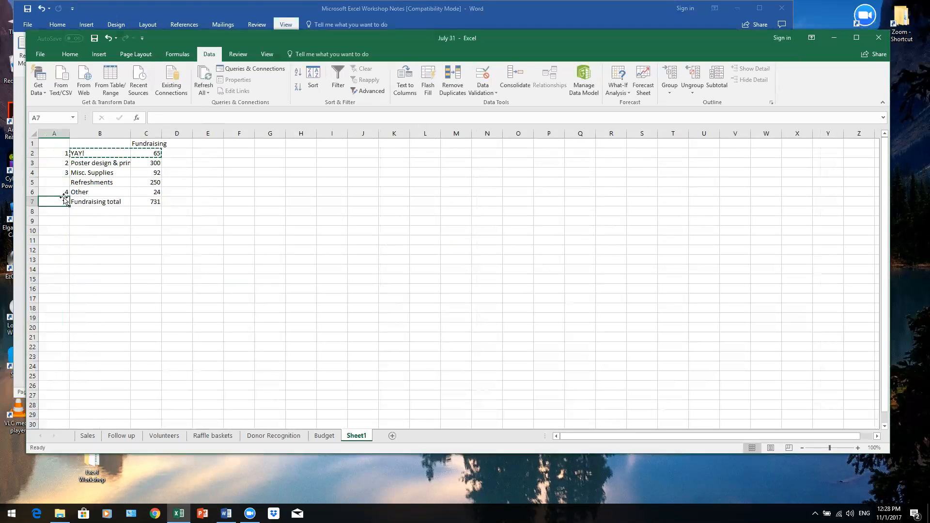
# Extend the number series from A2:A4 down column A to 28 in cell A29.
pyautogui.click(61, 194)
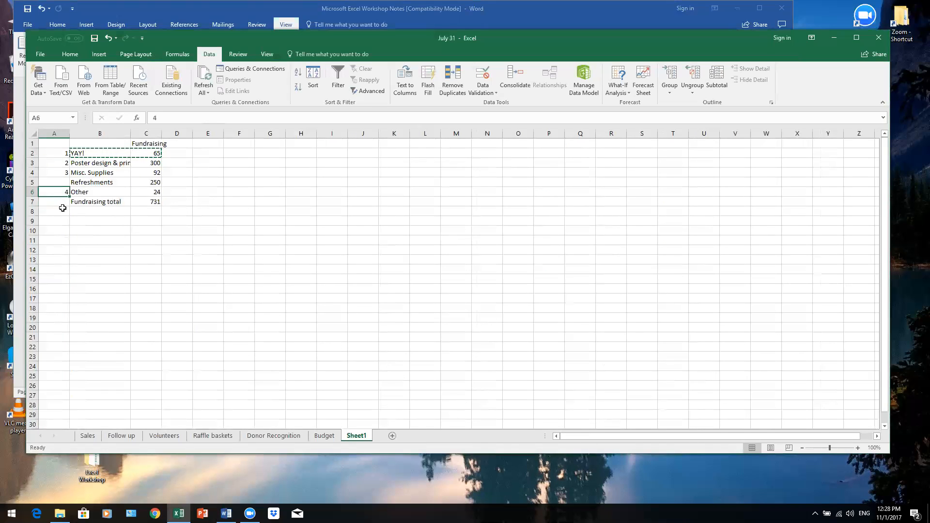
pyautogui.moveTo(55, 153); pyautogui.dragTo(59, 172)
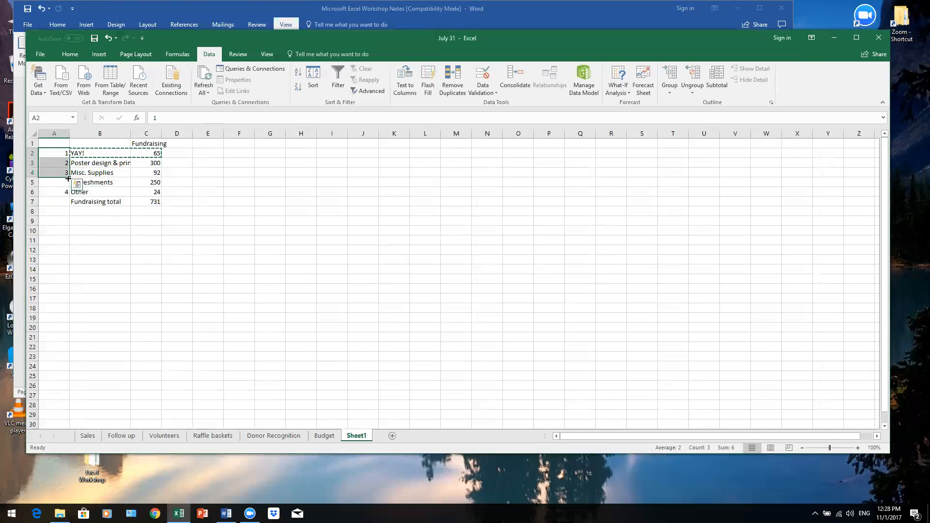
pyautogui.moveTo(69, 178); pyautogui.dragTo(62, 421)
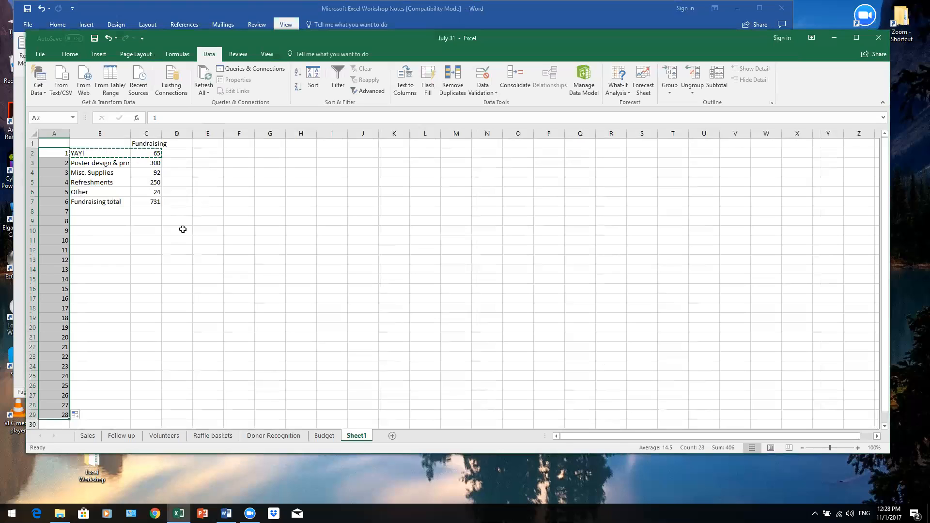
# Enter 2, 4 and 6 in cells E2 to E4 and extend the series down to 30 in cell E16.
pyautogui.click(210, 153)
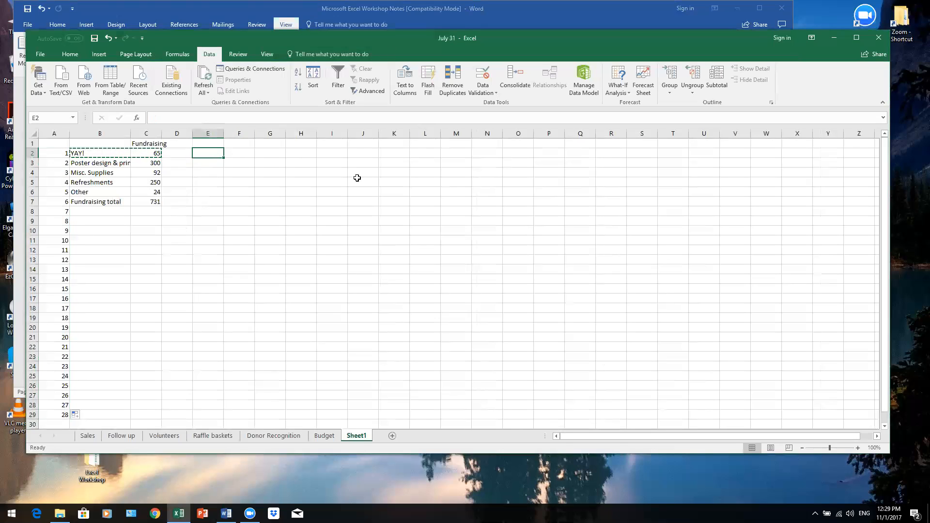
pyautogui.write('2')
pyautogui.press('Return')
pyautogui.write('4')
pyautogui.press('Return')
pyautogui.write('6')
pyautogui.press('Return')
pyautogui.moveTo(208, 157); pyautogui.dragTo(213, 175)
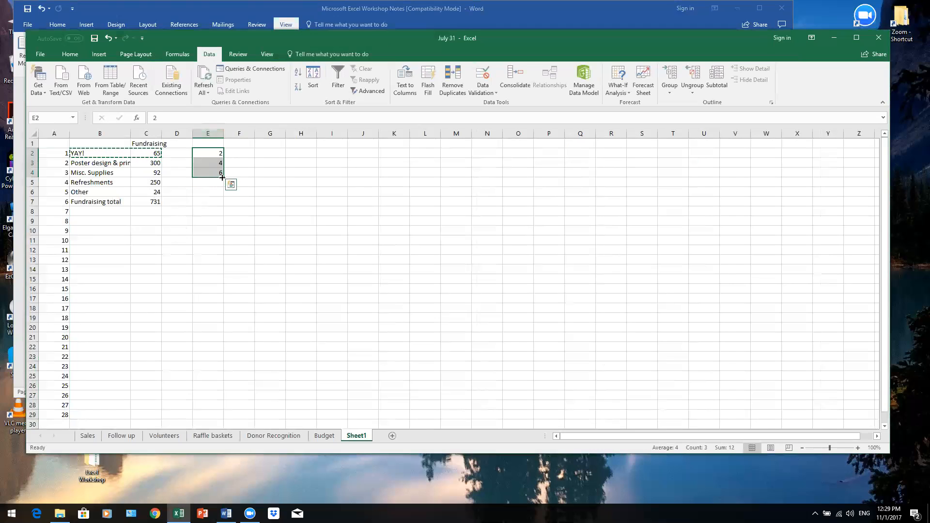
pyautogui.moveTo(222, 178); pyautogui.dragTo(223, 299)
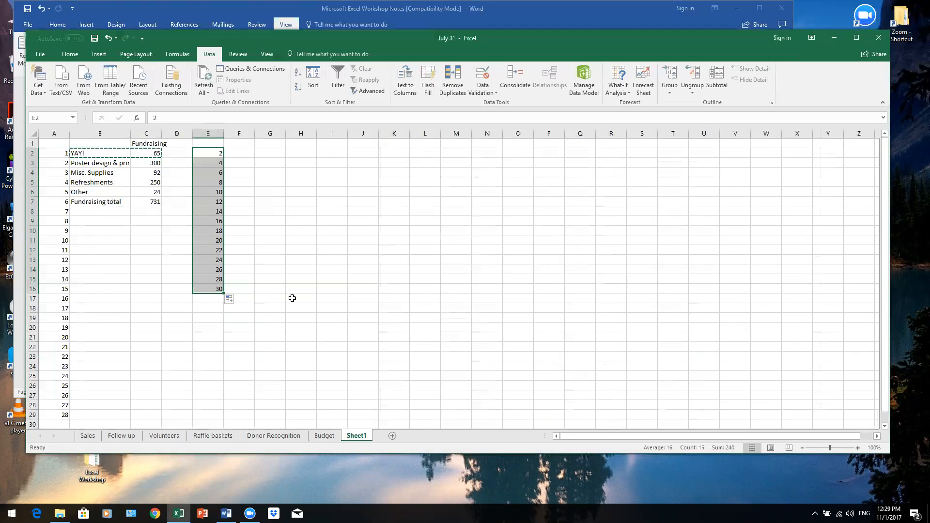
# Clear the even-number series from cells E2 to E16.
pyautogui.press('BackSpace')
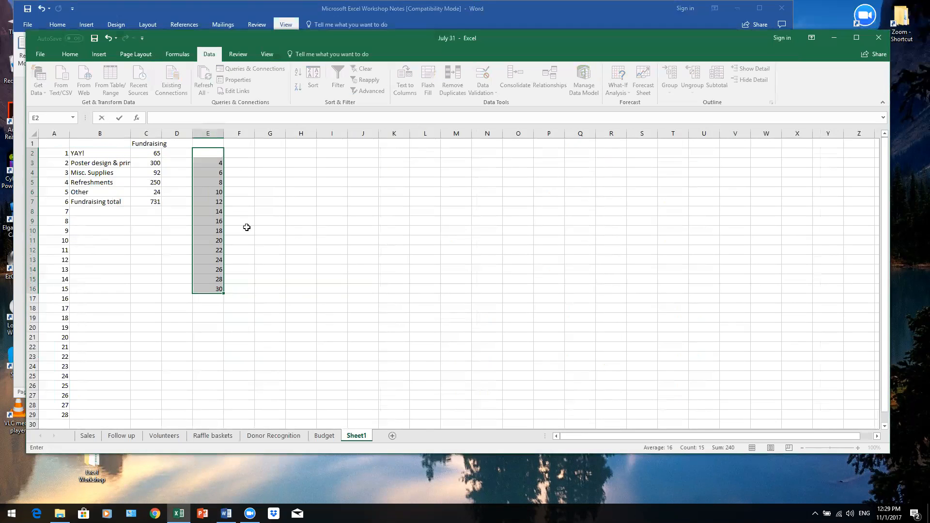
pyautogui.rightClick(213, 209)
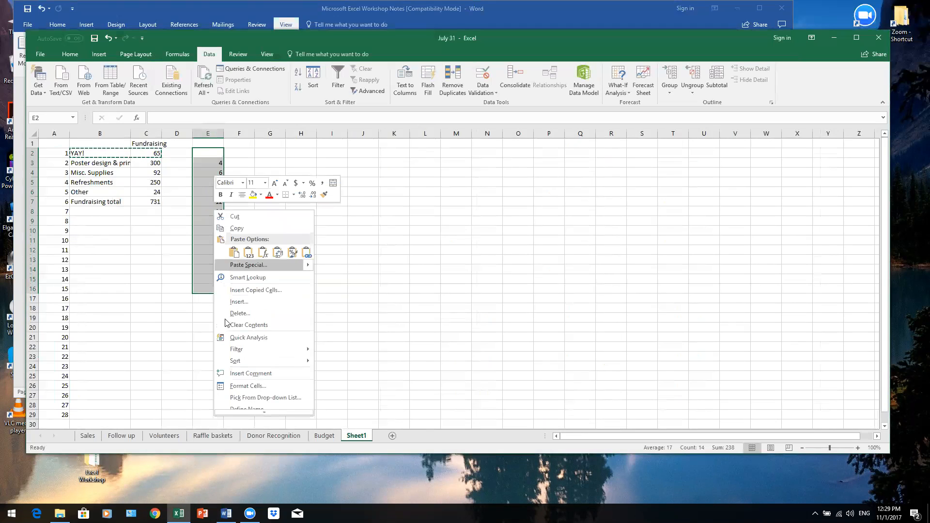
pyautogui.click(257, 327)
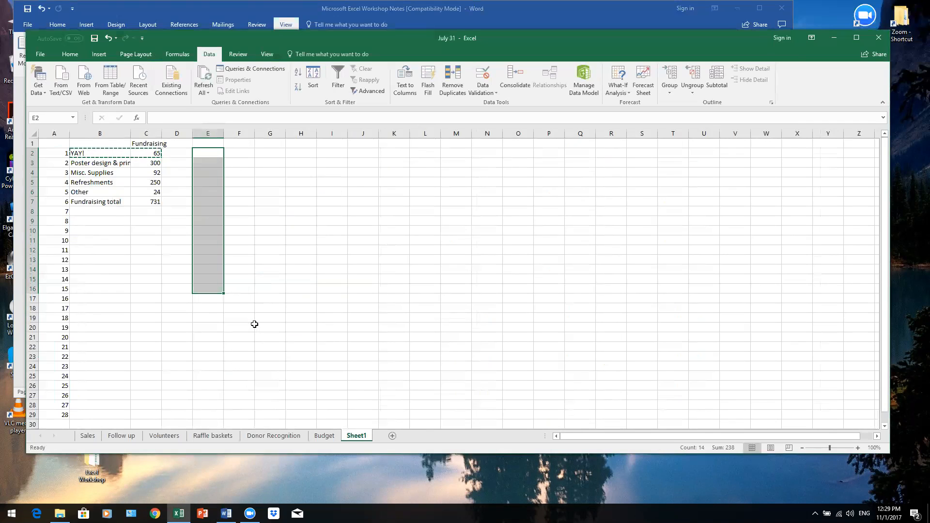
# Switch to the Budget sheet and view the available number formats for the Artist Fees year-to-date amount in C3.
pyautogui.click(163, 297)
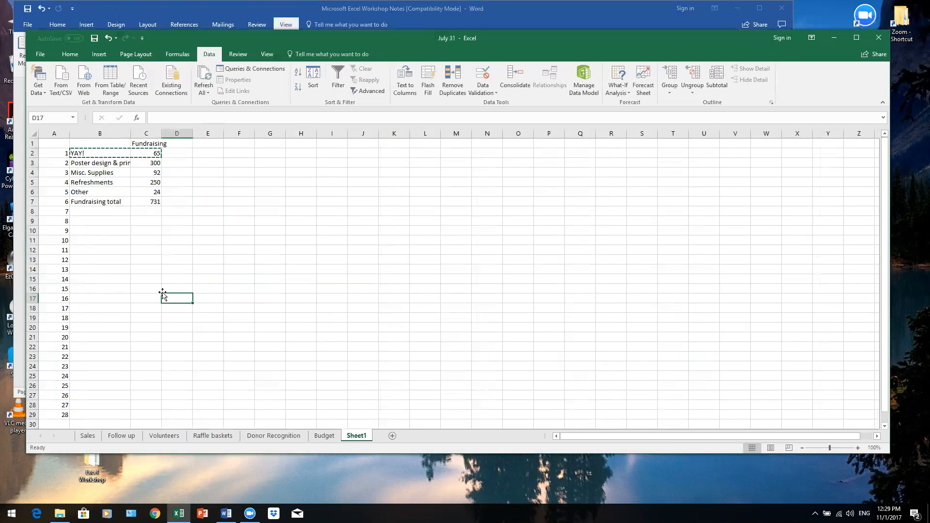
pyautogui.click(325, 437)
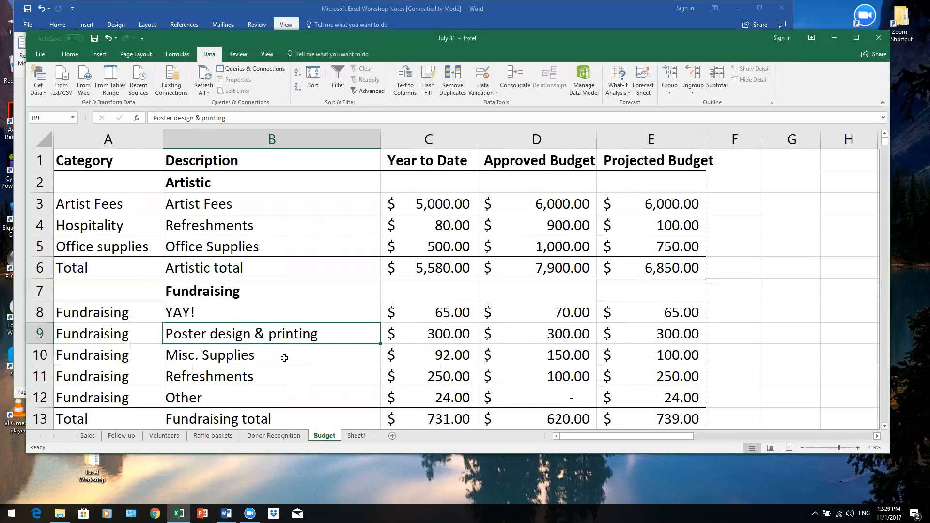
pyautogui.scroll(-1, 286, 359)
pyautogui.scroll(1, 286, 360)
pyautogui.click(69, 55)
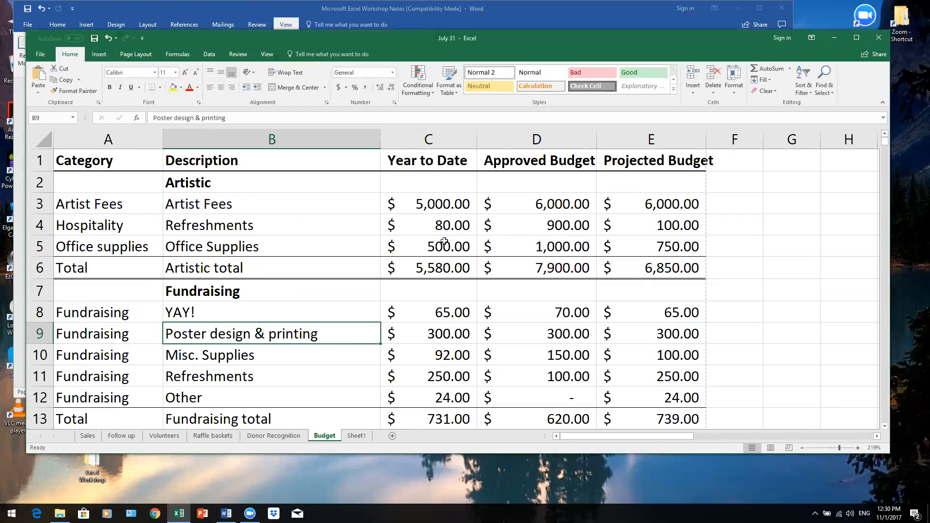
pyautogui.click(421, 204)
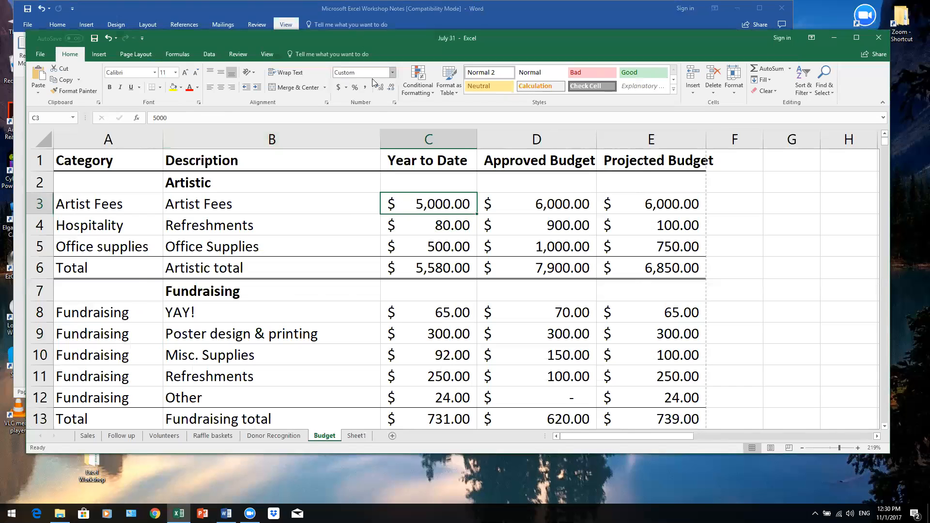
pyautogui.click(393, 73)
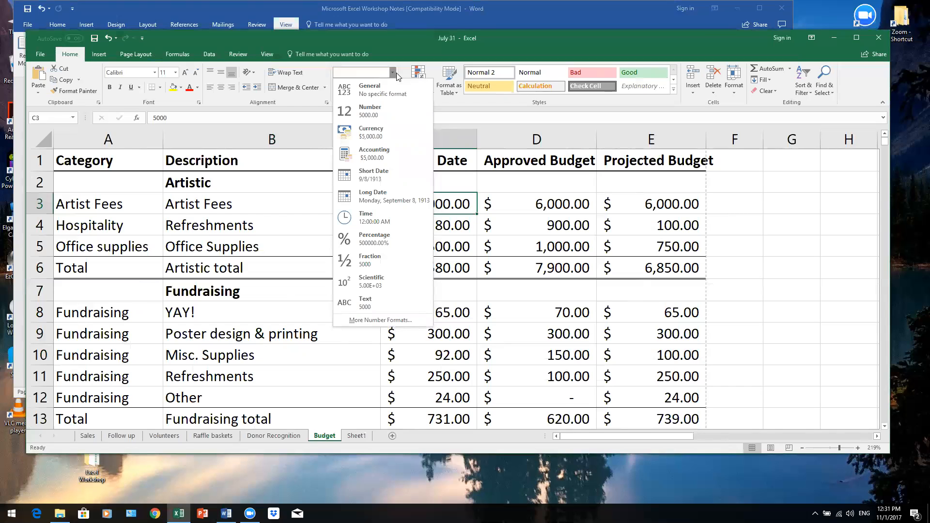
pyautogui.click(742, 201)
# Enter 31-2-2002 in cell F3 beside the Artist Fees row.
pyautogui.click(742, 201)
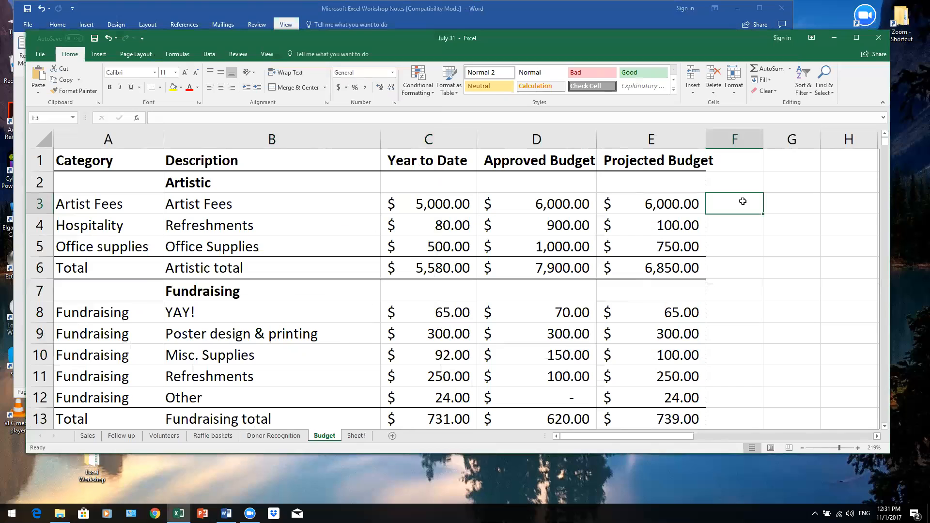
pyautogui.write('31')
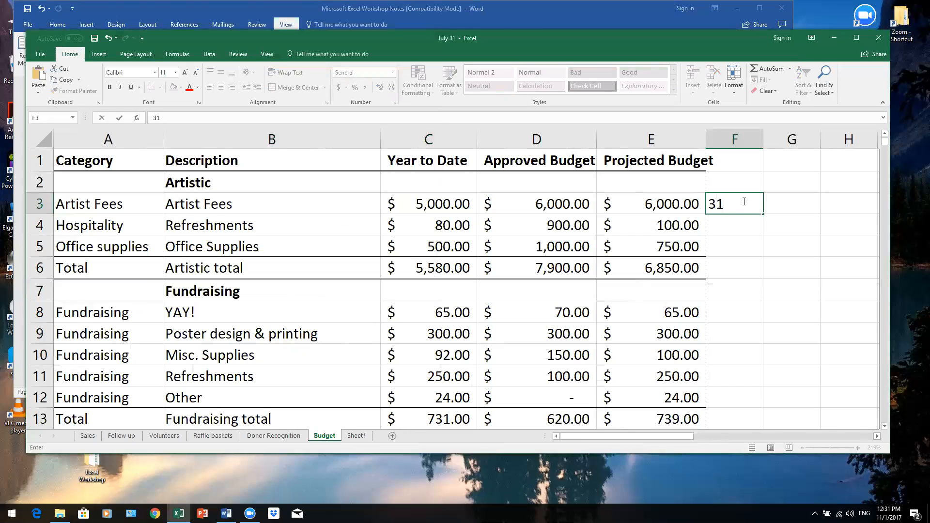
pyautogui.write('-2-20021')
pyautogui.press('BackSpace')
pyautogui.press('Return')
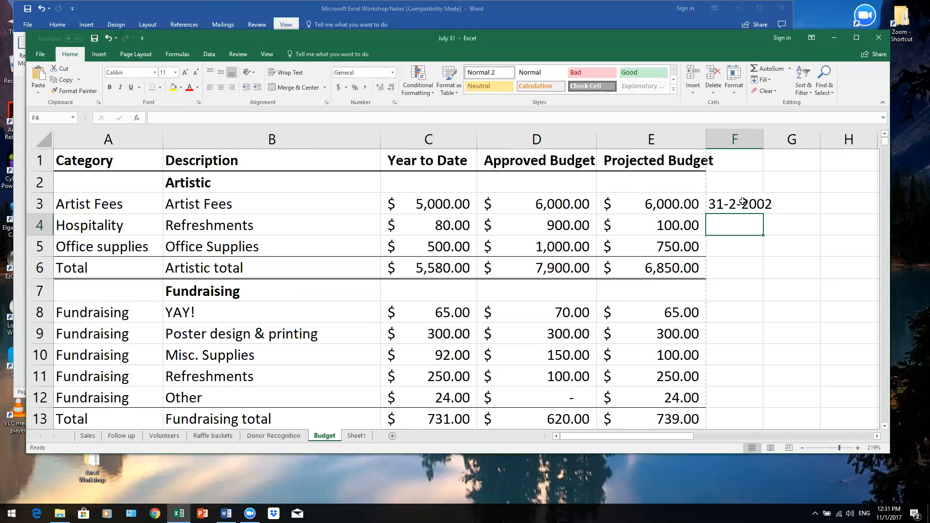
# Replace the entry in cell F3 with January 1, 2018 and widen column F to fit the date.
pyautogui.click(743, 202)
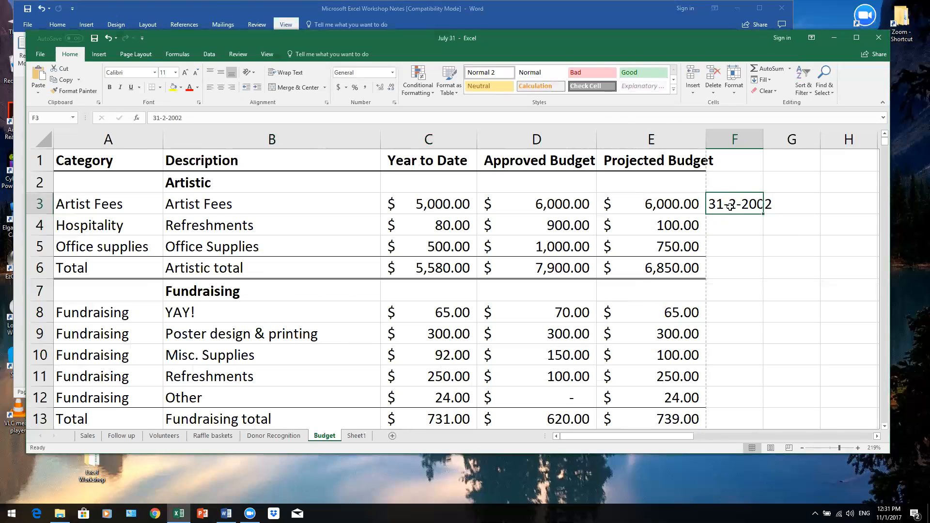
pyautogui.write('J')
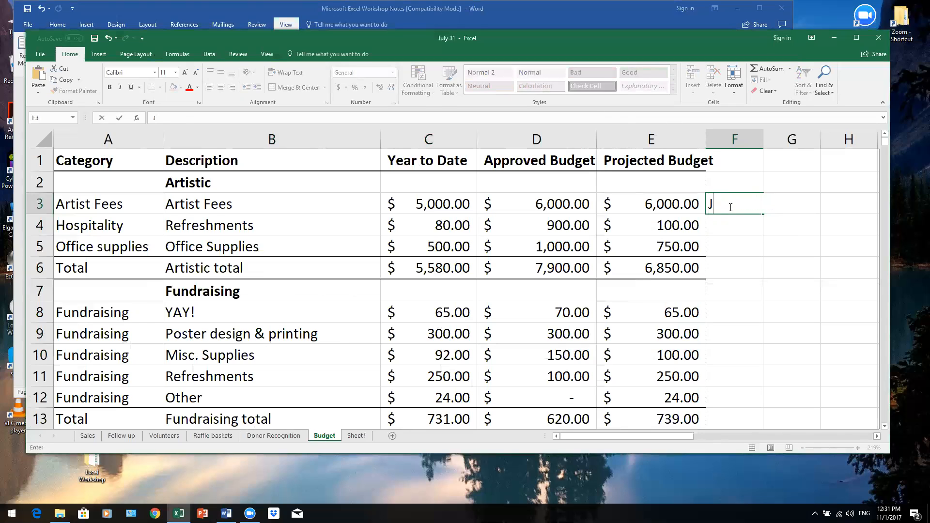
pyautogui.write('anuary')
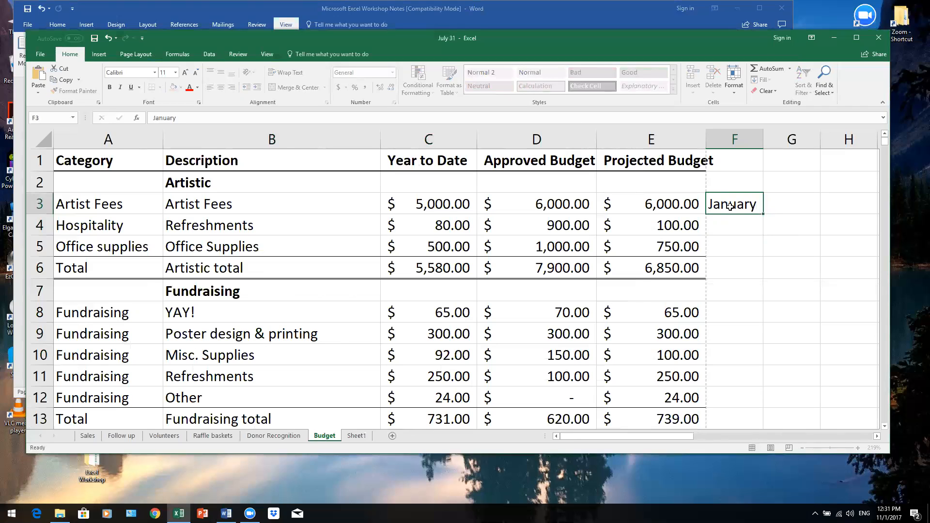
pyautogui.press('Return')
pyautogui.click(730, 206)
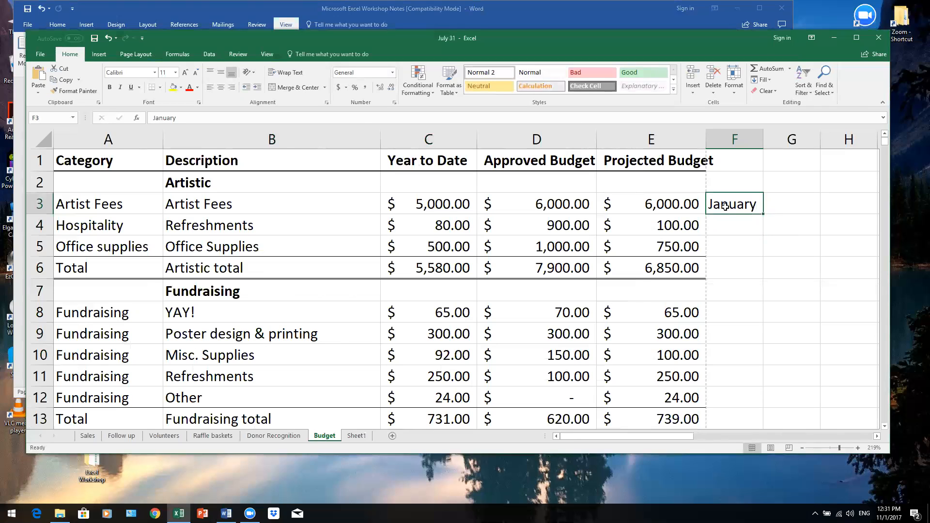
pyautogui.click(204, 117)
pyautogui.write('1, 2018')
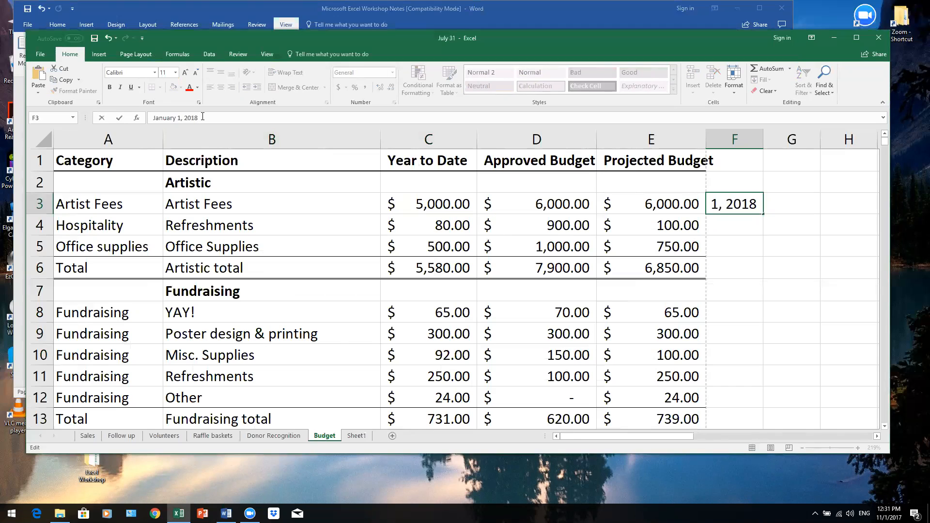
pyautogui.press('Return')
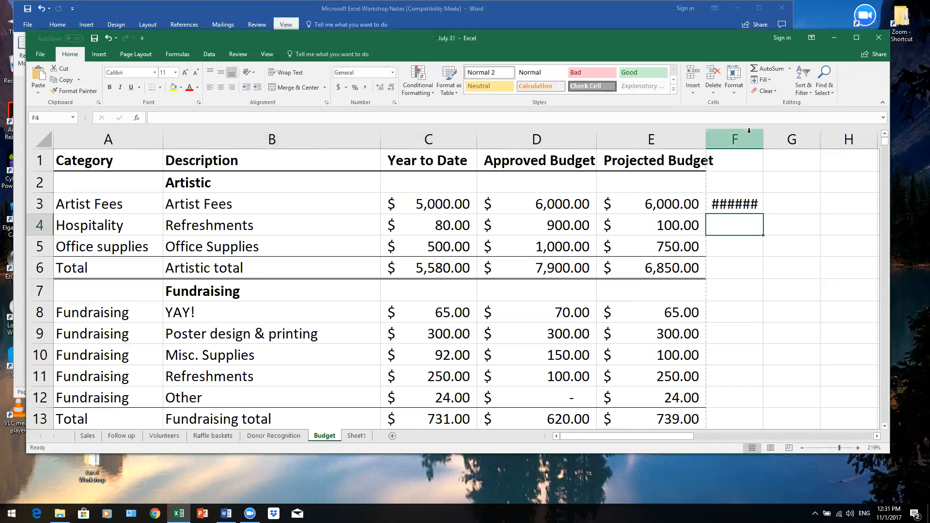
pyautogui.click(750, 201)
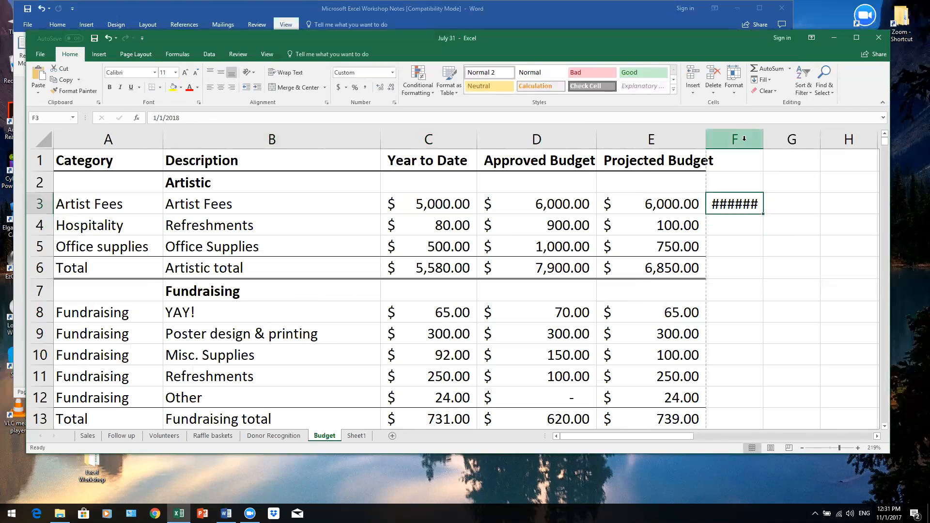
pyautogui.moveTo(763, 138); pyautogui.dragTo(814, 129)
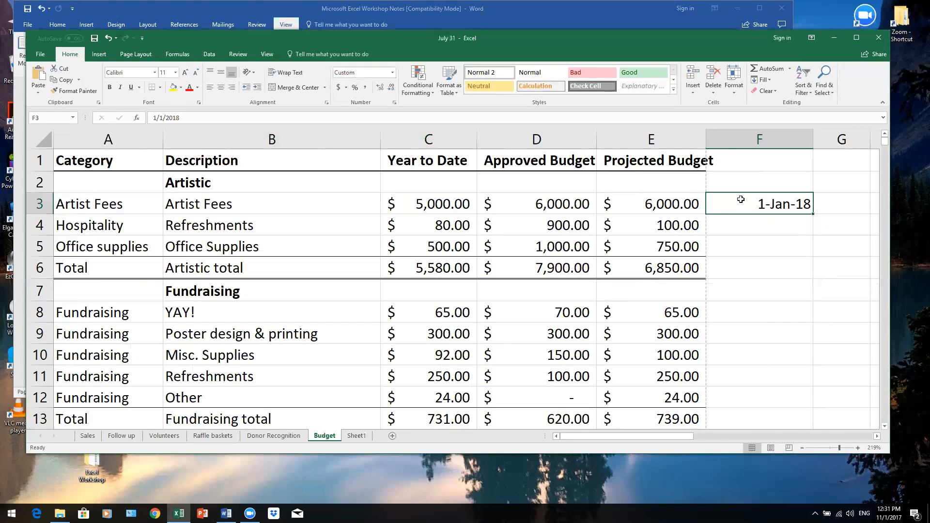
# Try the Accounting format on the date in F3, switch it to Long Date and widen column F to fit.
pyautogui.click(393, 73)
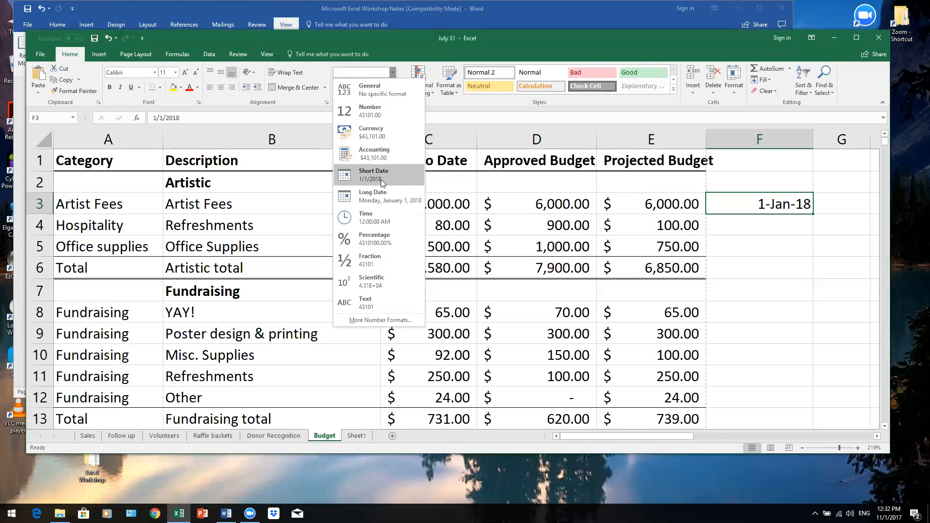
pyautogui.click(376, 151)
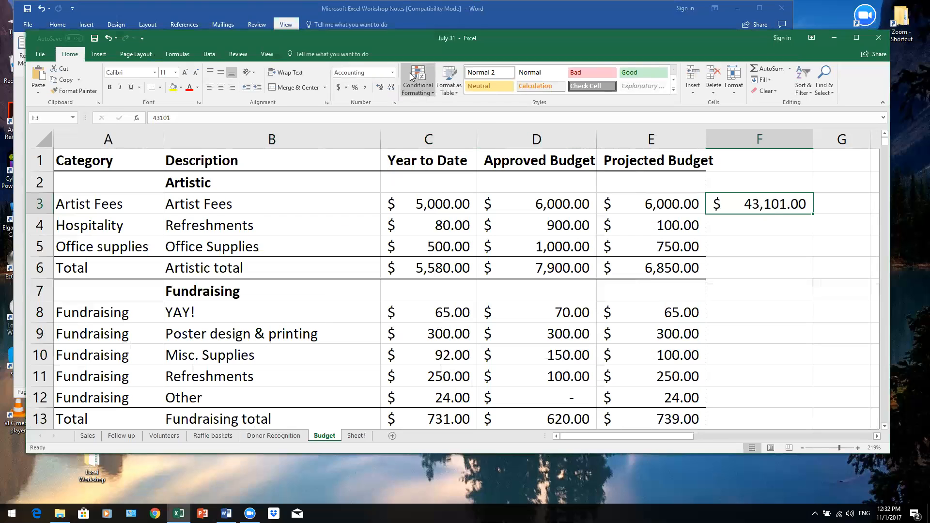
pyautogui.click(391, 74)
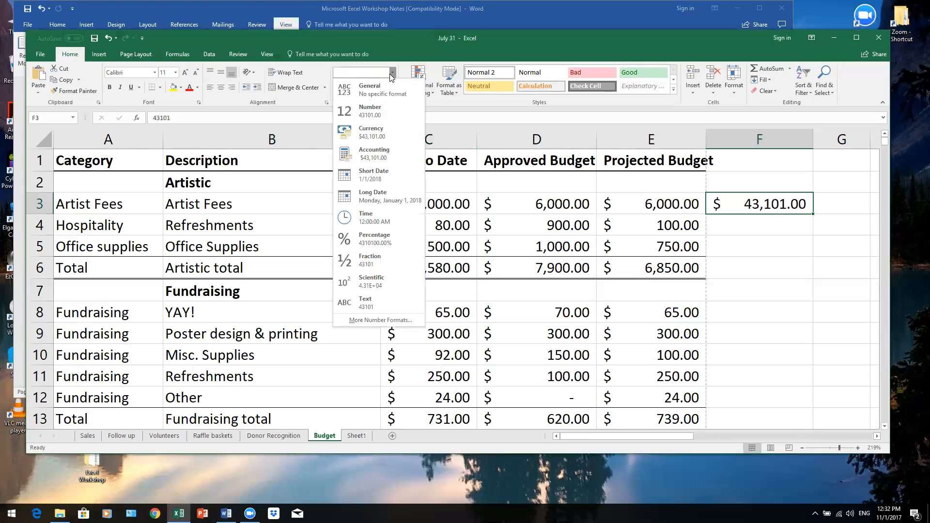
pyautogui.click(373, 196)
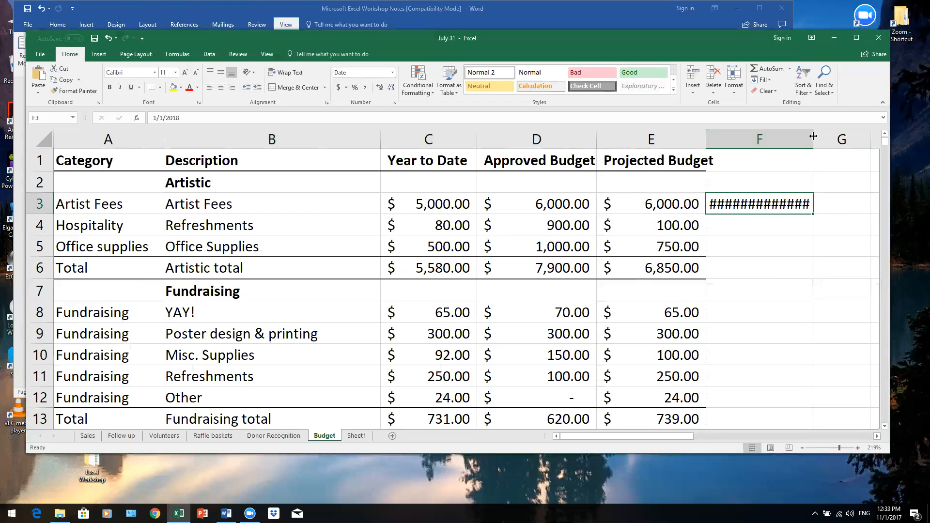
pyautogui.moveTo(814, 136); pyautogui.dragTo(879, 132)
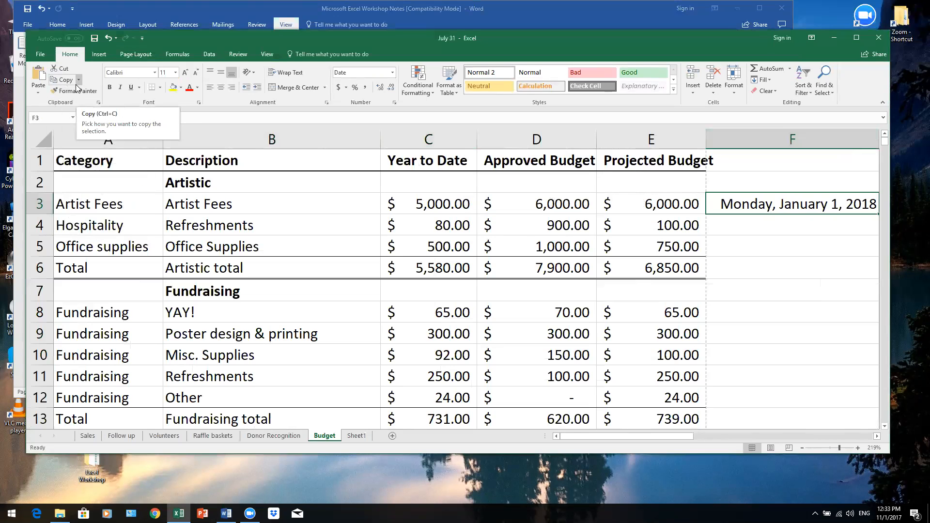
# Copy the Year to Date header's formatting from C1 onto cells C2 to C9 with Format Painter.
pyautogui.click(442, 160)
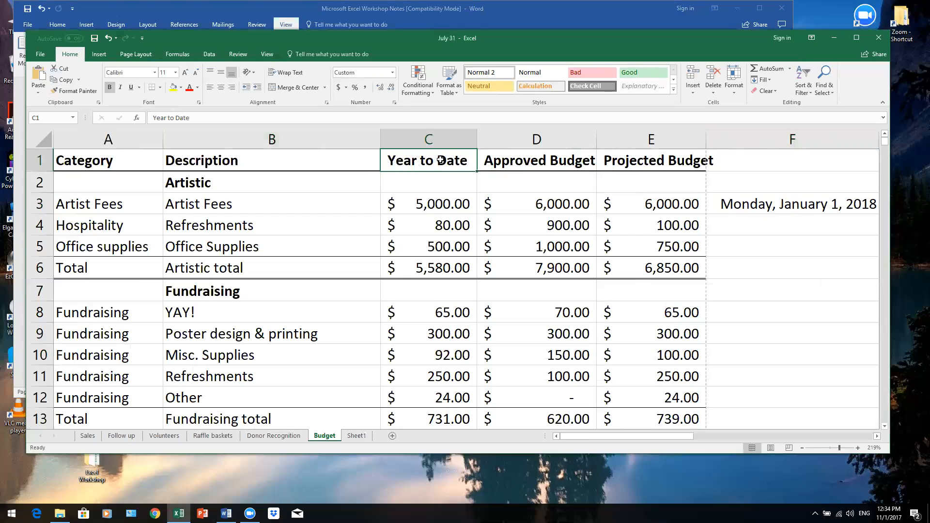
pyautogui.click(73, 92)
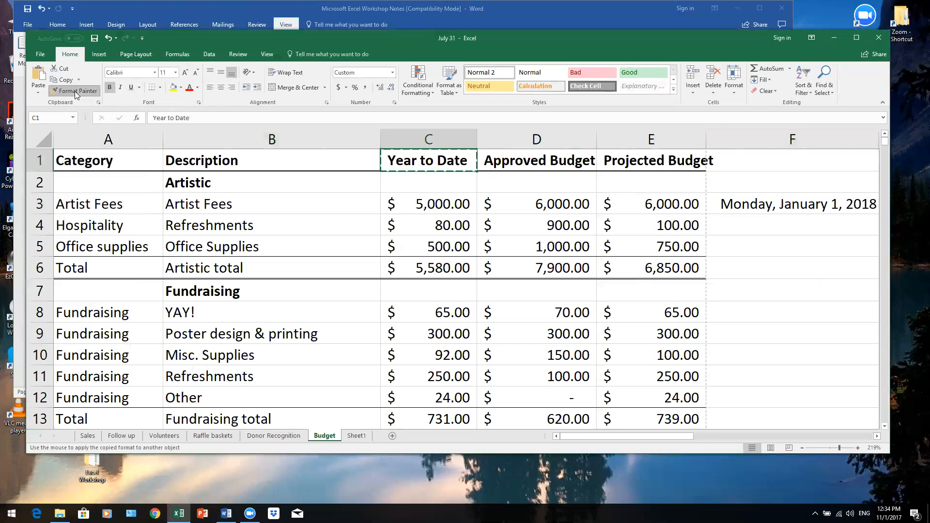
pyautogui.moveTo(427, 180); pyautogui.dragTo(437, 337)
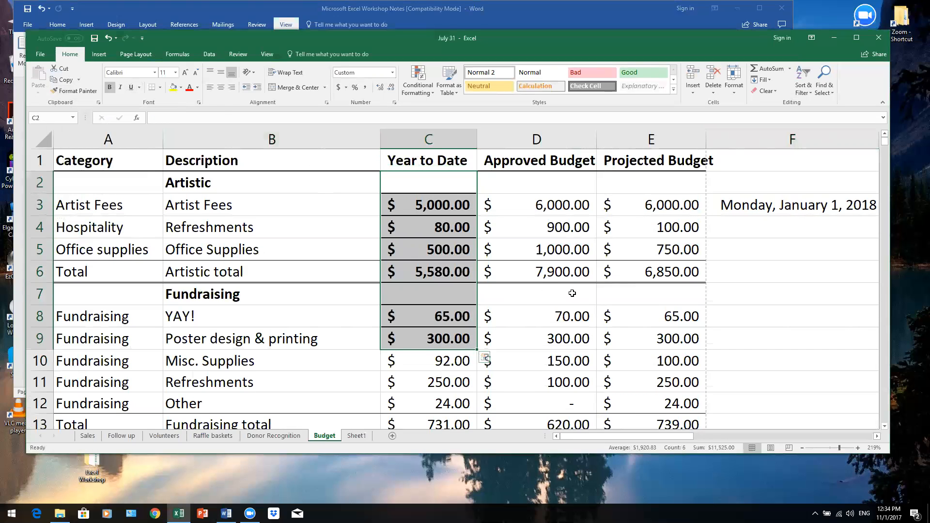
# Copy the formatting of cells D2 to D5 onto C2 to C5 with Format Painter.
pyautogui.click(540, 334)
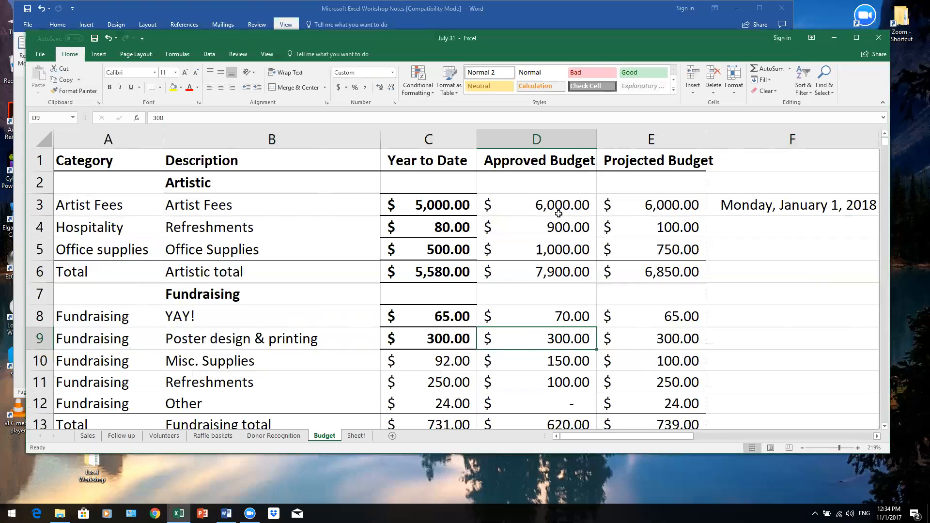
pyautogui.moveTo(544, 205); pyautogui.dragTo(549, 221)
pyautogui.moveTo(553, 187); pyautogui.dragTo(554, 241)
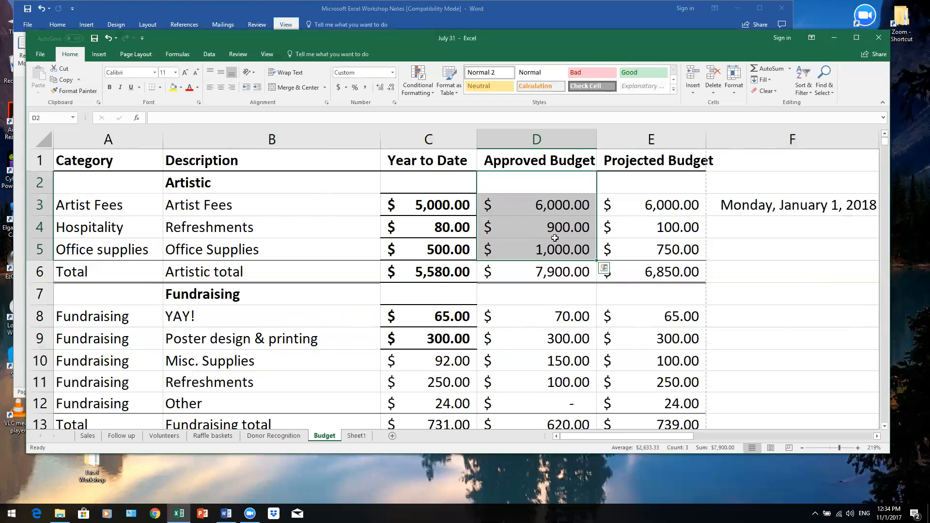
pyautogui.click(66, 90)
pyautogui.moveTo(429, 177)
pyautogui.mouseDown()
pyautogui.moveTo(426, 250)
pyautogui.moveTo(432, 243)
pyautogui.mouseUp()
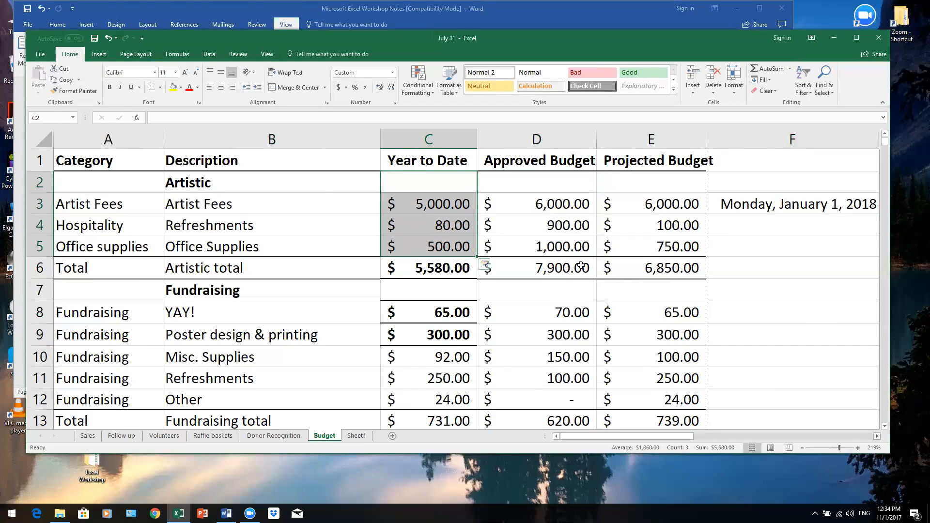
# Copy the formatting of cells D5 to D10 onto C5 to C10 with Format Painter.
pyautogui.click(573, 232)
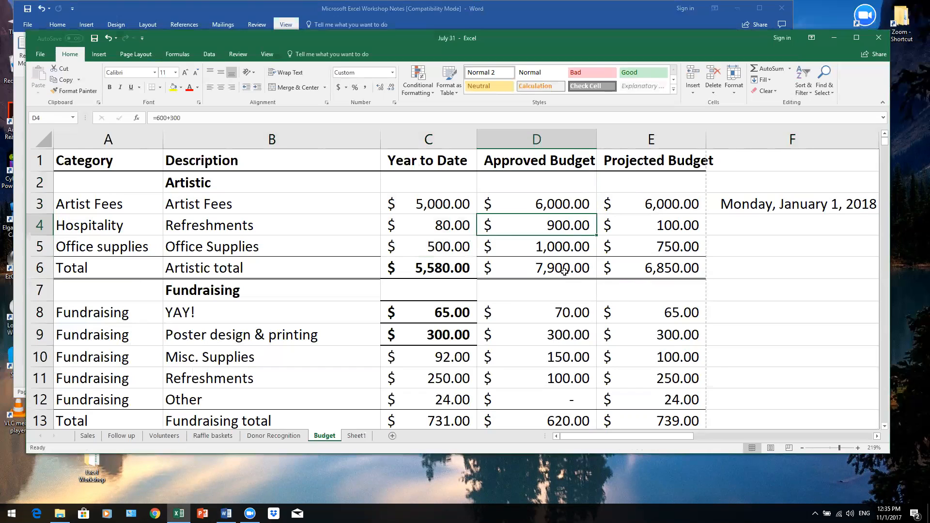
pyautogui.moveTo(554, 242); pyautogui.dragTo(566, 357)
pyautogui.click(78, 91)
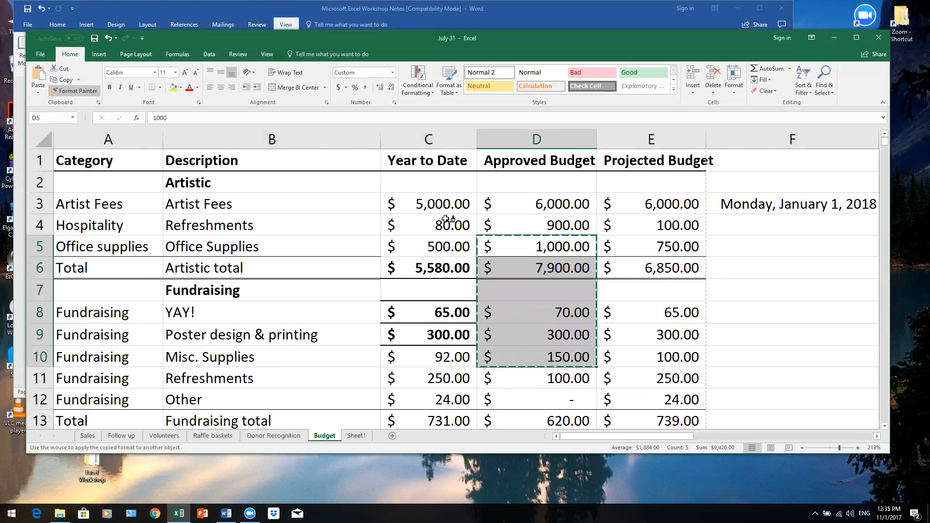
pyautogui.moveTo(436, 246)
pyautogui.mouseDown()
pyautogui.moveTo(451, 286)
pyautogui.moveTo(448, 356)
pyautogui.mouseUp()
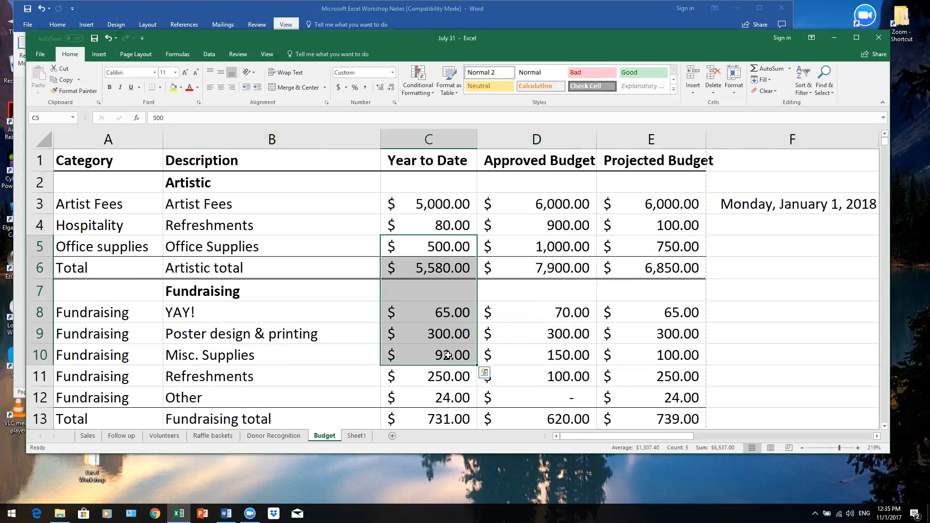
# Delete rows 3 to 5, holding the Artist Fees, Hospitality and Office supplies items, from the Budget sheet.
pyautogui.click(568, 315)
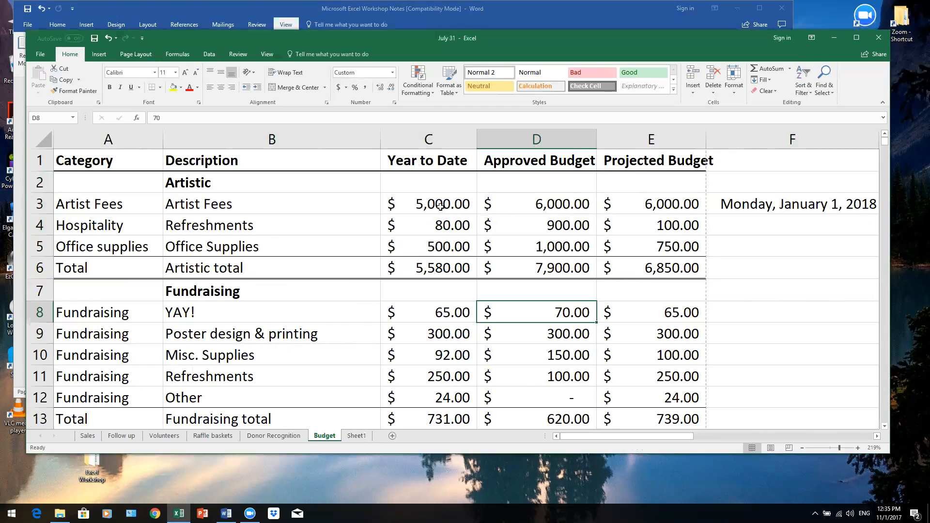
pyautogui.click(422, 268)
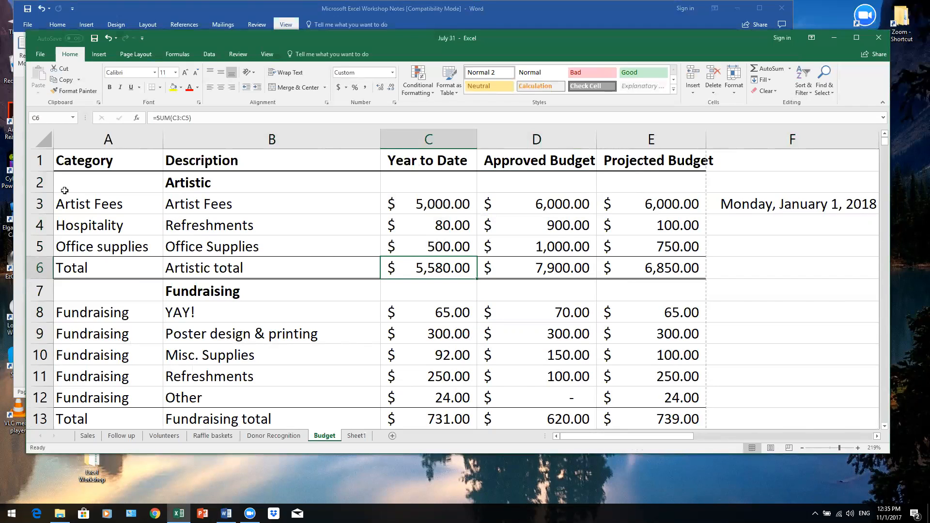
pyautogui.moveTo(39, 206); pyautogui.dragTo(41, 245)
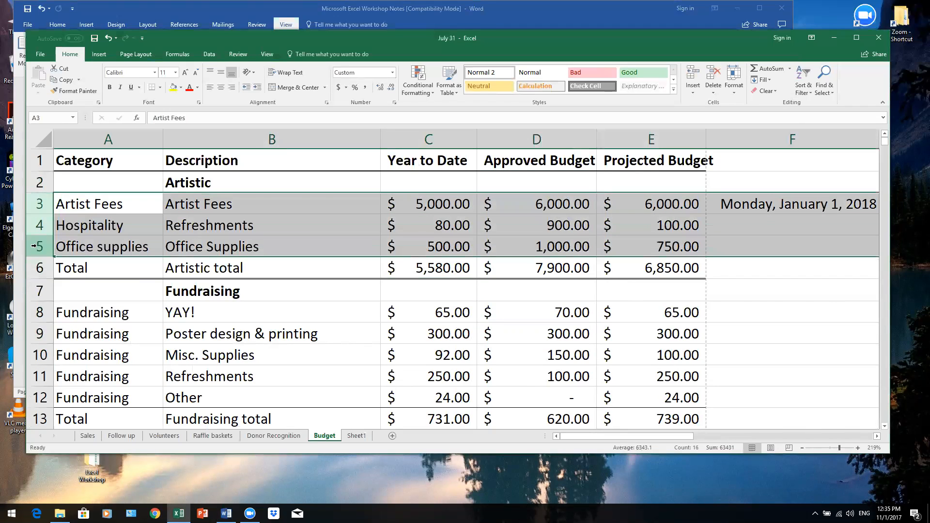
pyautogui.rightClick(41, 232)
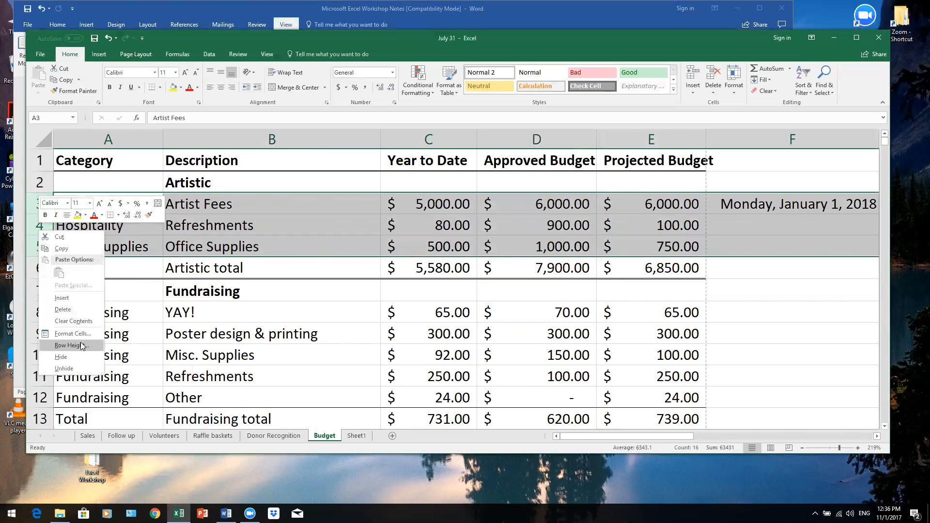
pyautogui.click(95, 309)
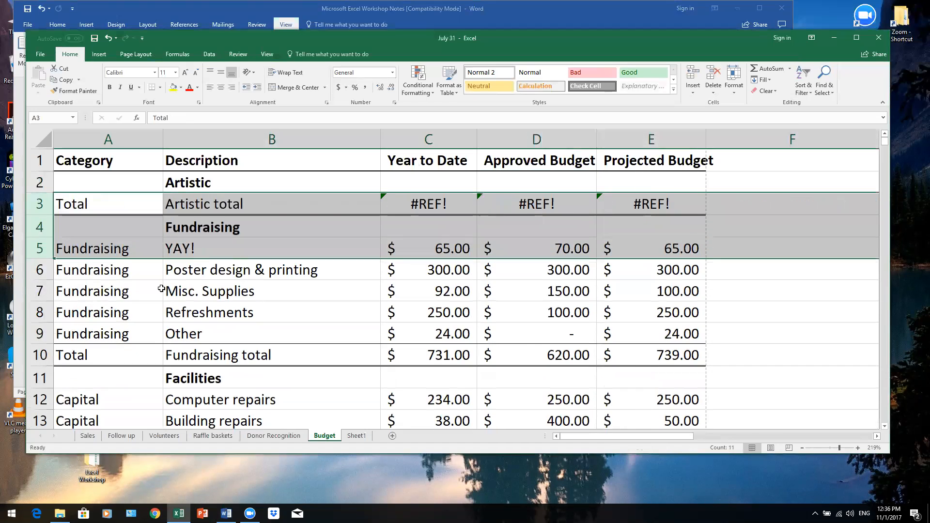
# Examine the Artistic total formulas in C3, D3 and E3, and compare them with the other section totals on the Budget sheet.
pyautogui.click(423, 209)
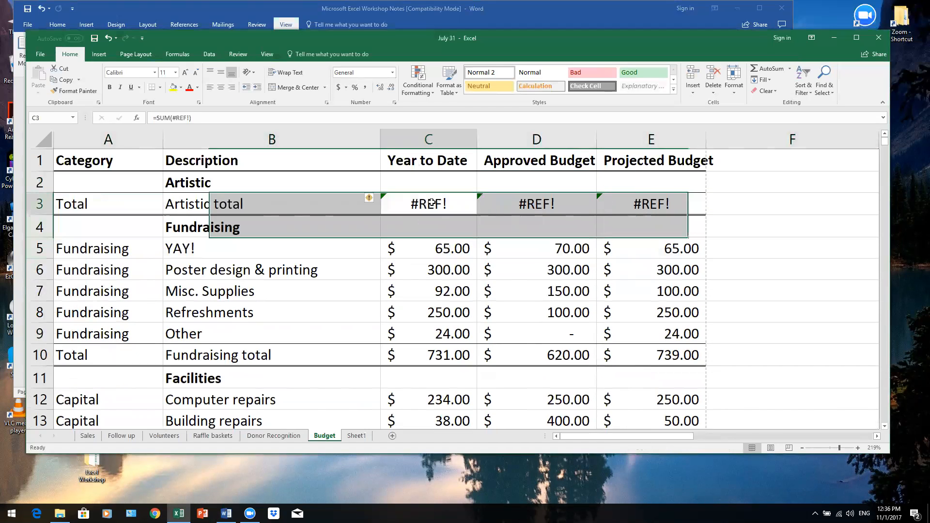
pyautogui.click(544, 202)
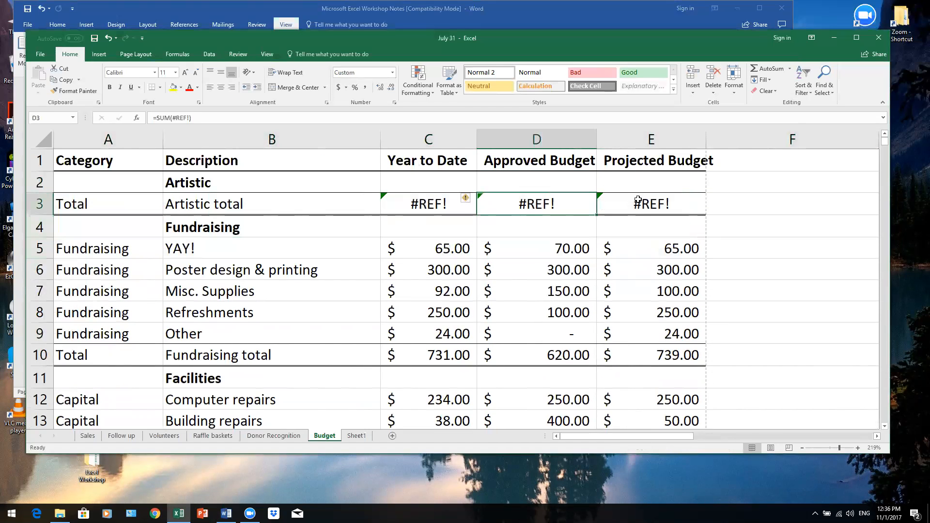
pyautogui.click(675, 207)
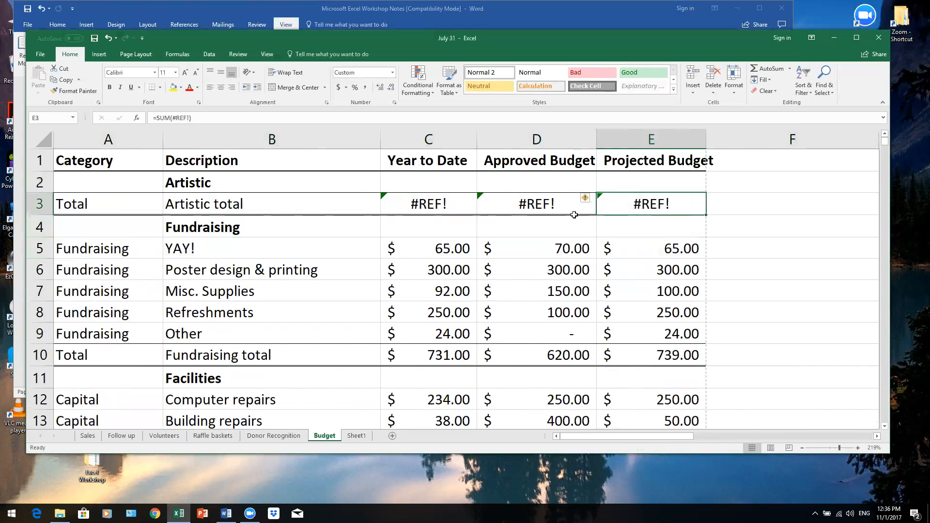
pyautogui.scroll(-6, 573, 215)
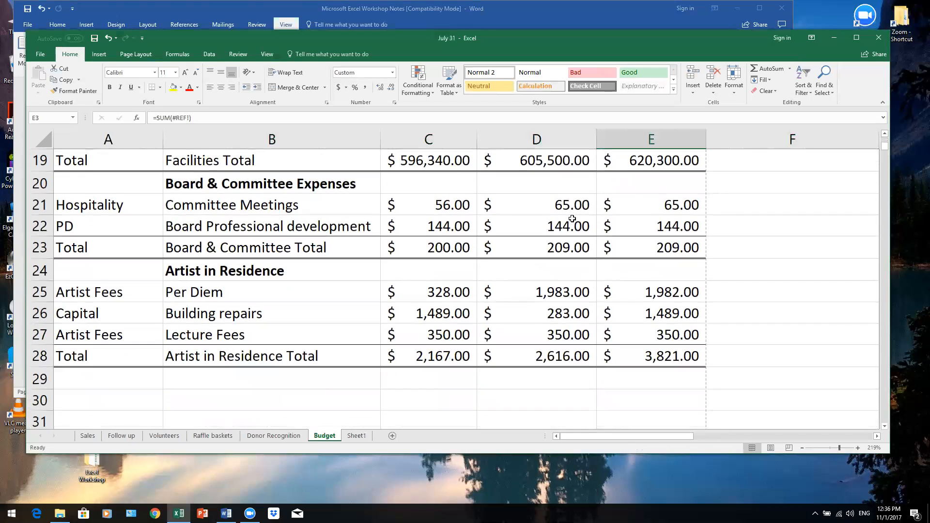
pyautogui.scroll(-2, 572, 219)
pyautogui.scroll(4, 574, 218)
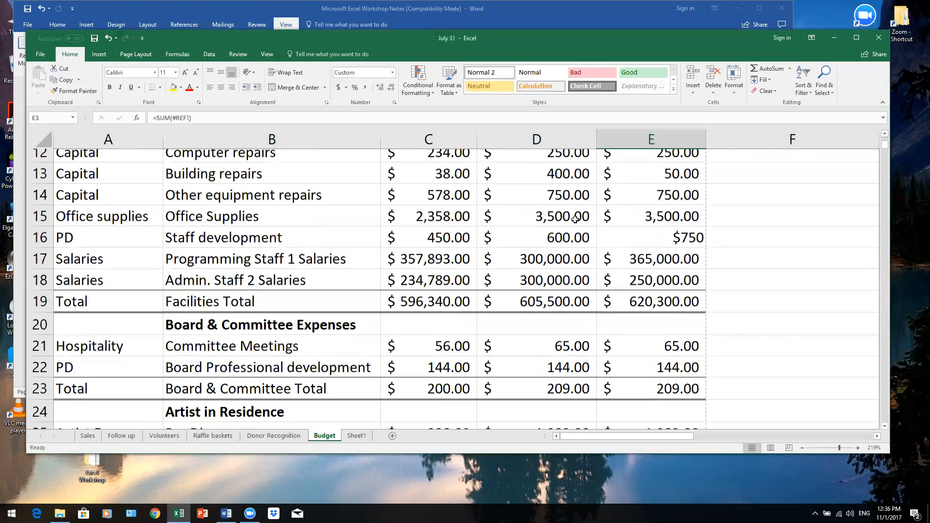
pyautogui.scroll(4, 575, 219)
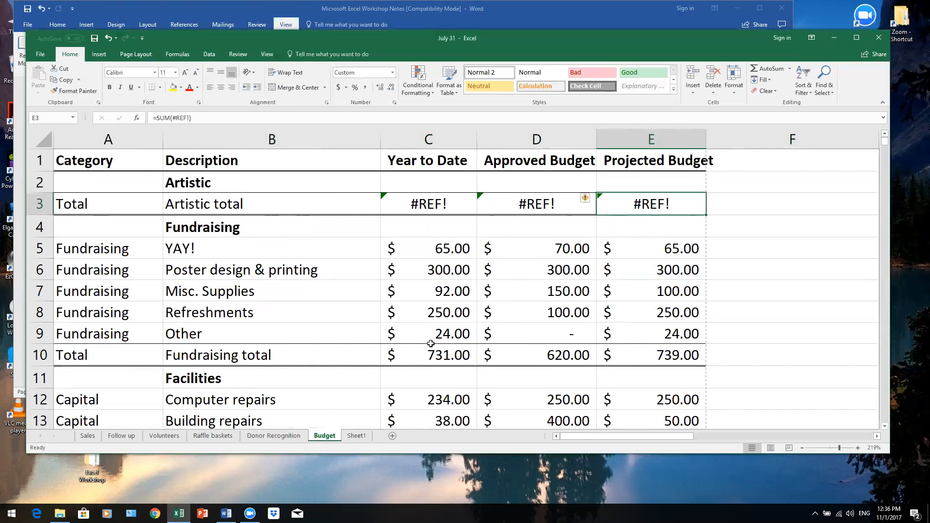
pyautogui.scroll(-1, 428, 342)
pyautogui.scroll(1, 427, 341)
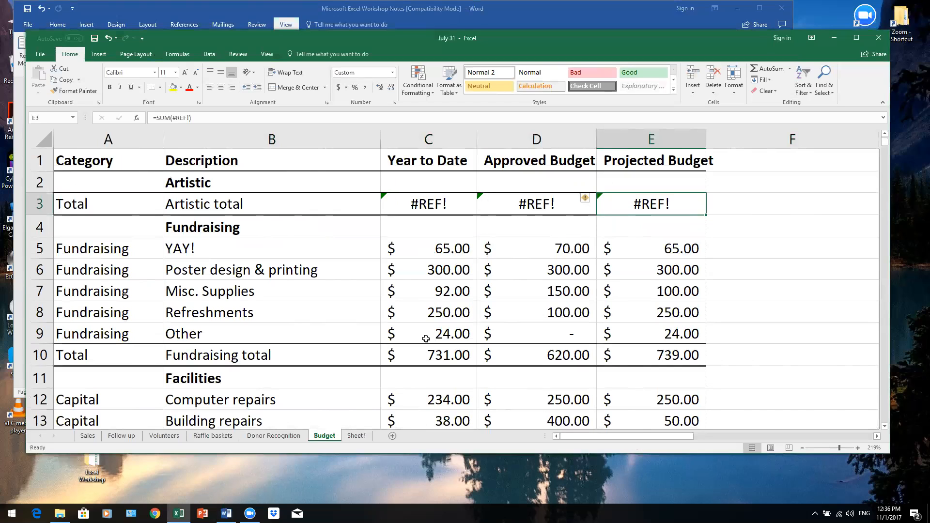
# Undo the deletion of rows 3 to 5 and hide those rows instead.
pyautogui.hotkey('ctrl', 'z')
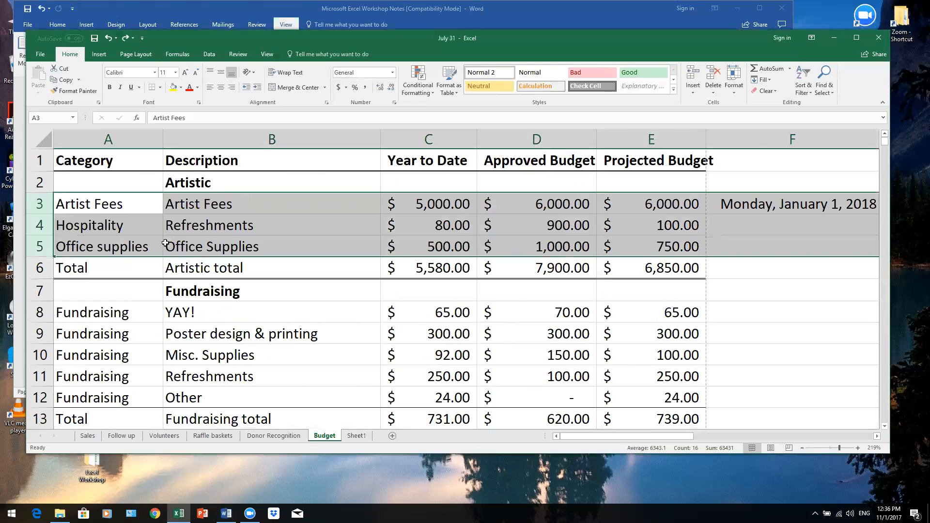
pyautogui.rightClick(36, 222)
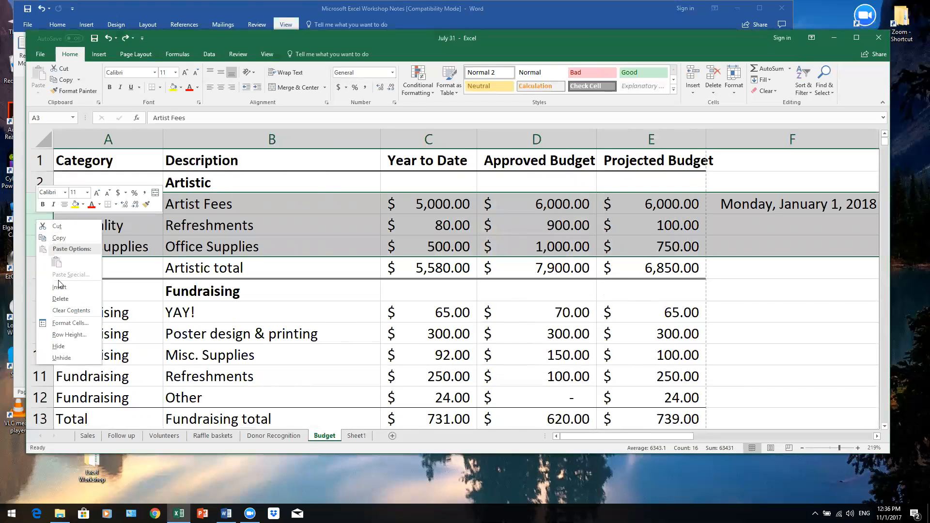
pyautogui.click(66, 346)
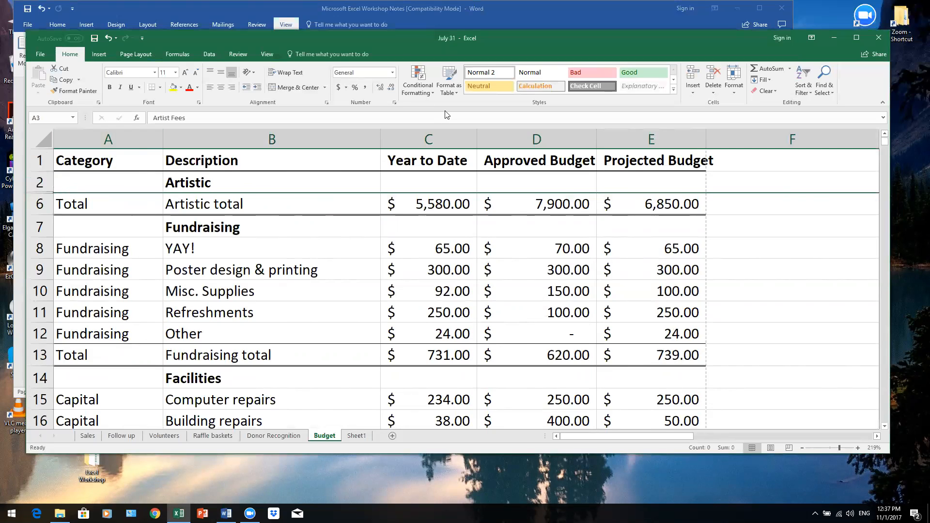
# Hide the Year to Date and Approved Budget columns, C and D, on the Budget sheet.
pyautogui.click(567, 136)
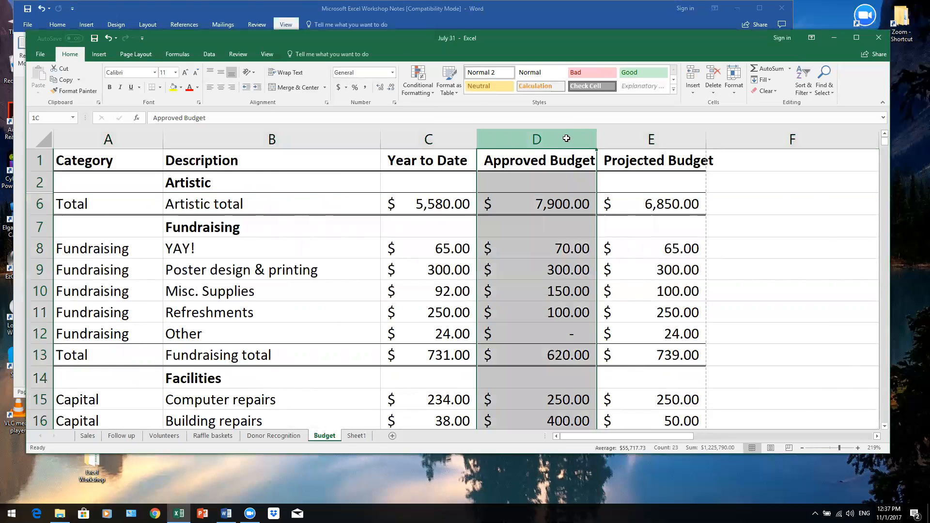
pyautogui.keyDown('shift'); pyautogui.click(431, 140); pyautogui.keyUp('shift')
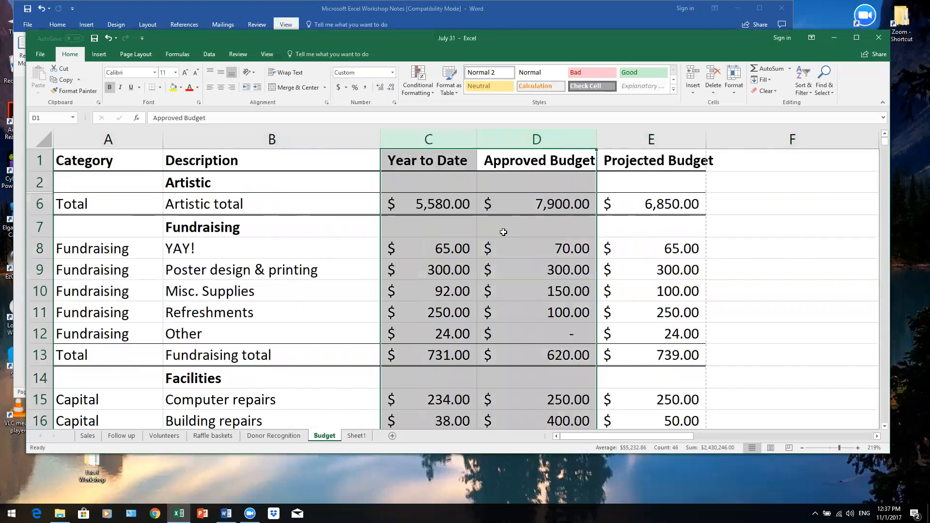
pyautogui.rightClick(518, 139)
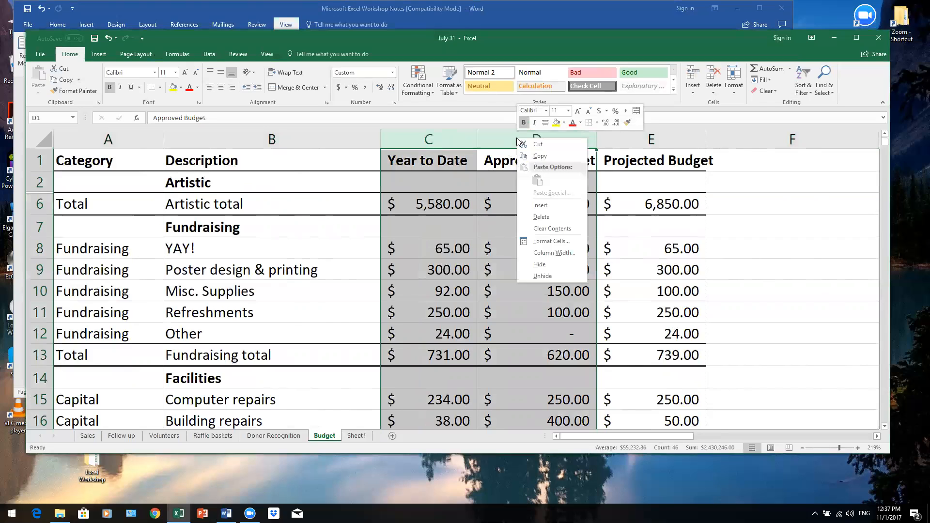
pyautogui.click(545, 264)
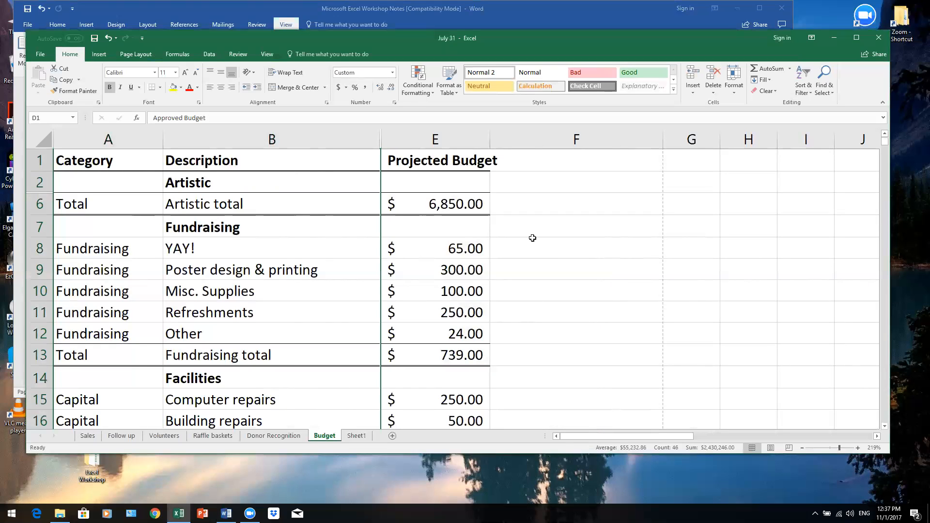
# Unhide columns C and D between the Description and Projected Budget columns, using columns B through E as the selection.
pyautogui.click(435, 138)
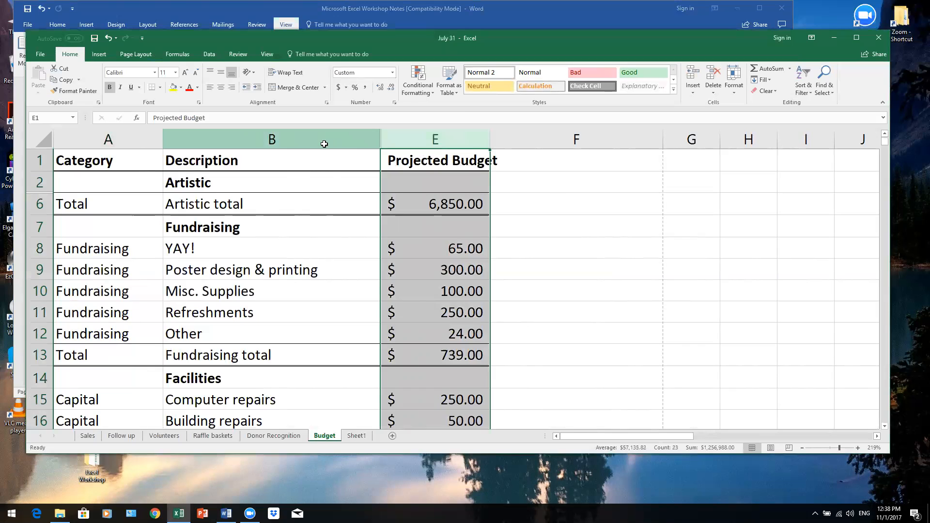
pyautogui.click(324, 143)
pyautogui.moveTo(324, 144)
pyautogui.mouseDown()
pyautogui.moveTo(421, 140)
pyautogui.moveTo(423, 130)
pyautogui.mouseUp()
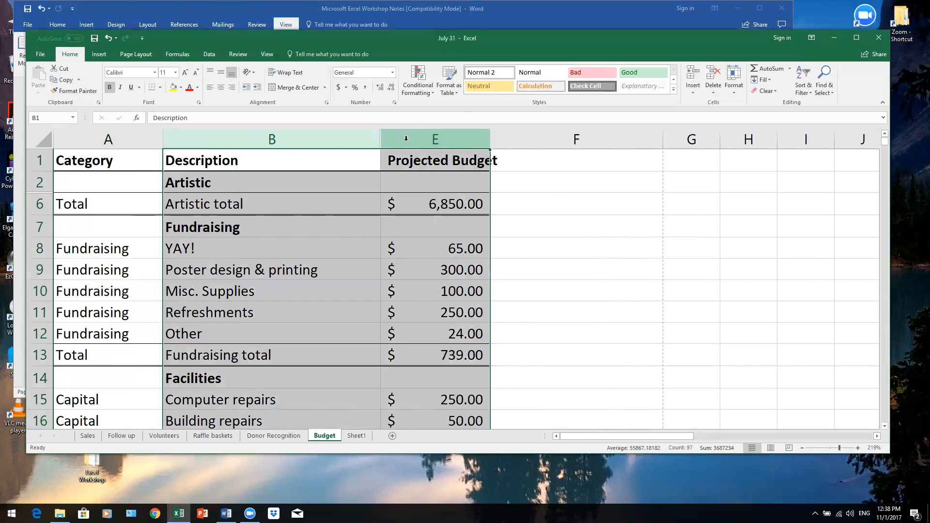
pyautogui.rightClick(355, 137)
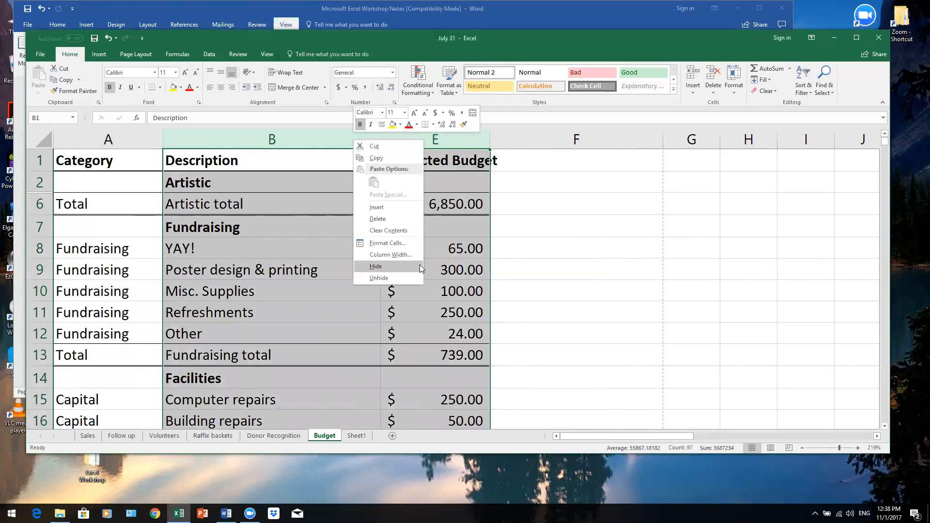
pyautogui.click(383, 278)
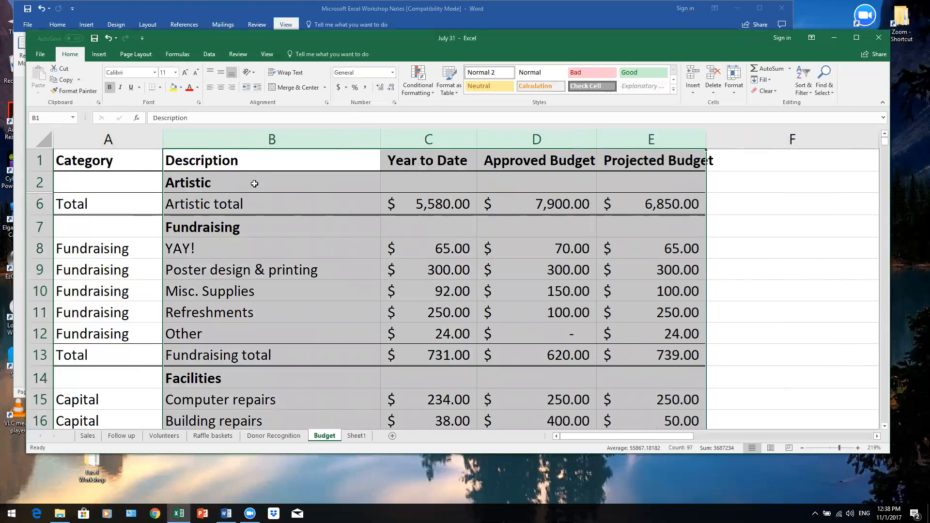
# Unhide all hidden rows with the entire Budget sheet selected.
pyautogui.click(43, 138)
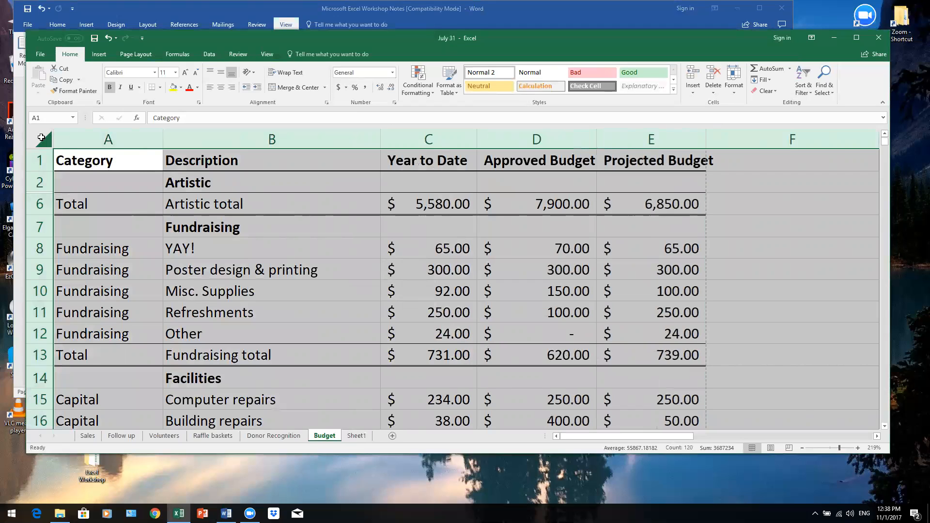
pyautogui.rightClick(95, 179)
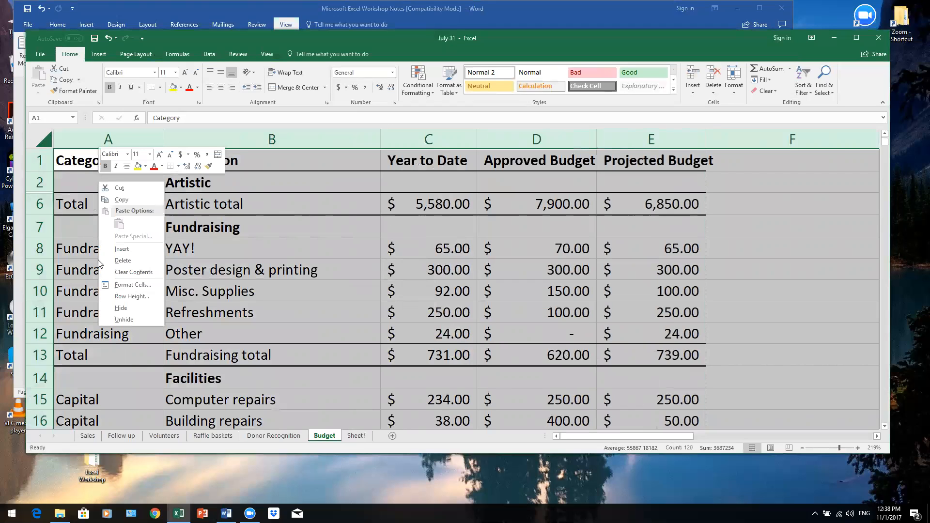
pyautogui.click(115, 320)
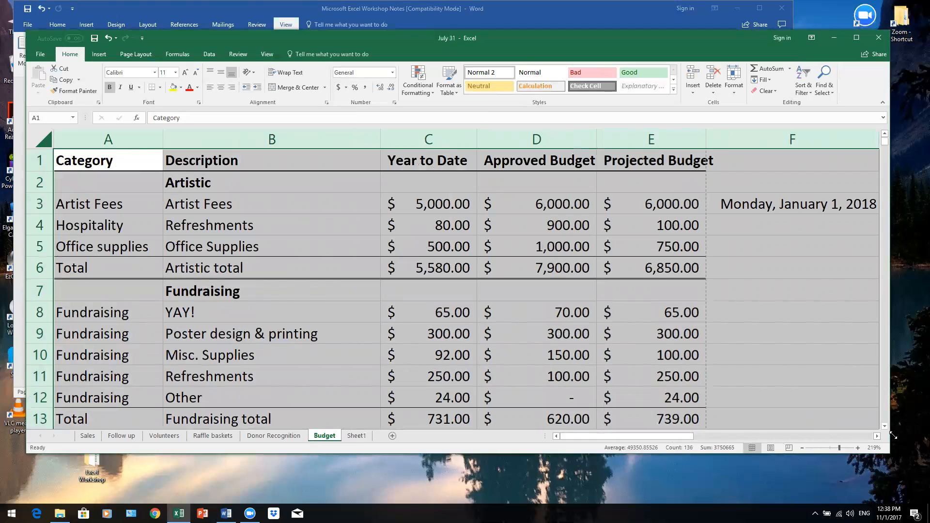
# Hide the empty column Q on the Budget sheet.
pyautogui.click(877, 436)
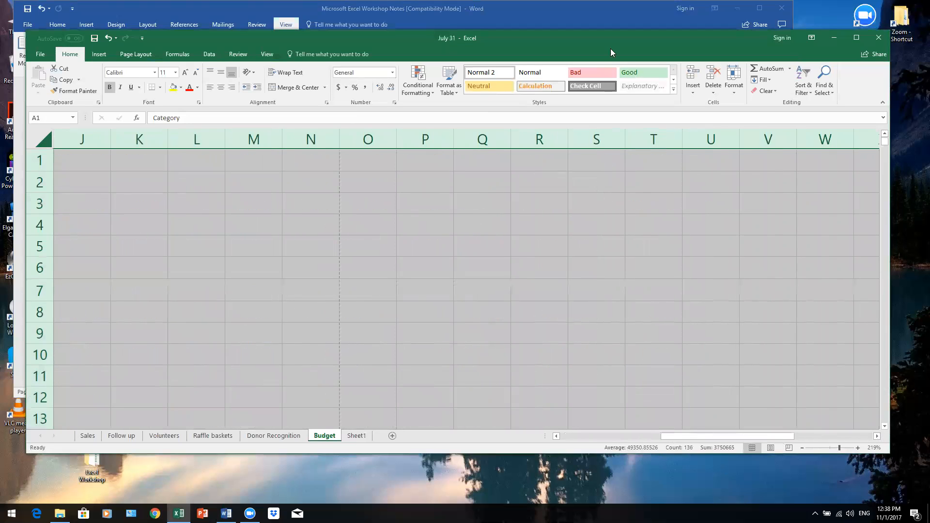
pyautogui.rightClick(486, 140)
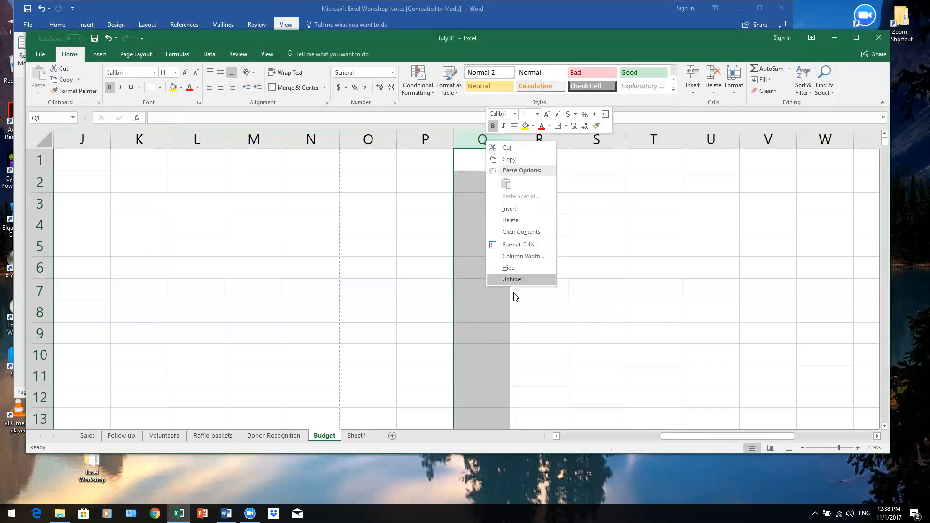
pyautogui.click(522, 267)
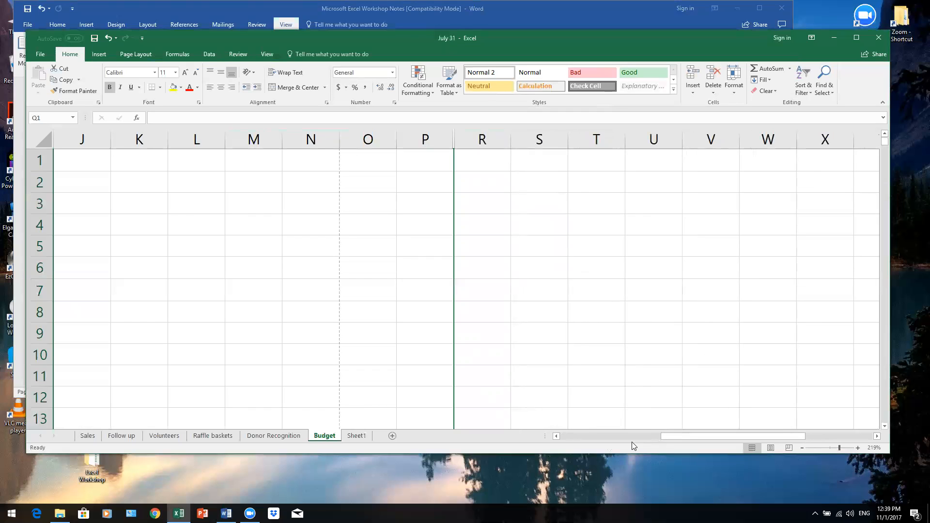
# Try to unhide column Q by applying Unhide to the entire sheet.
pyautogui.click(556, 435)
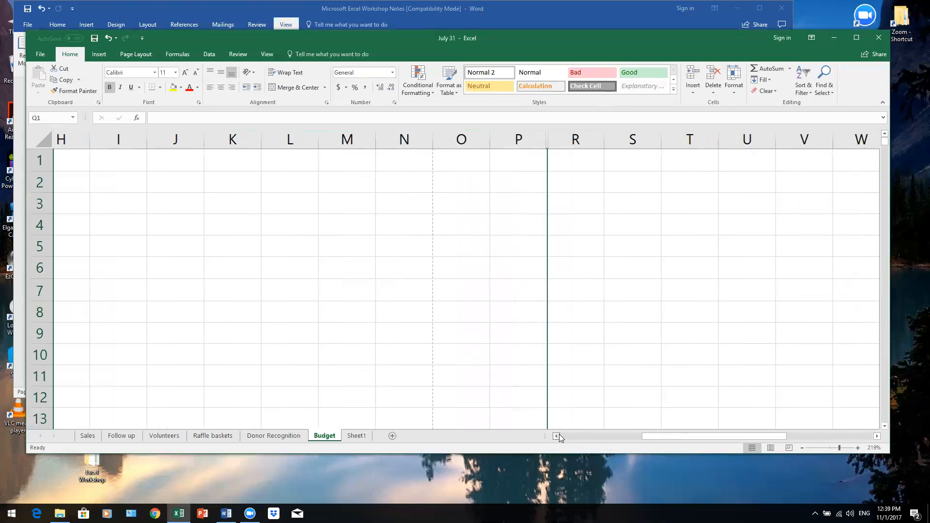
pyautogui.click(36, 135)
pyautogui.rightClick(148, 191)
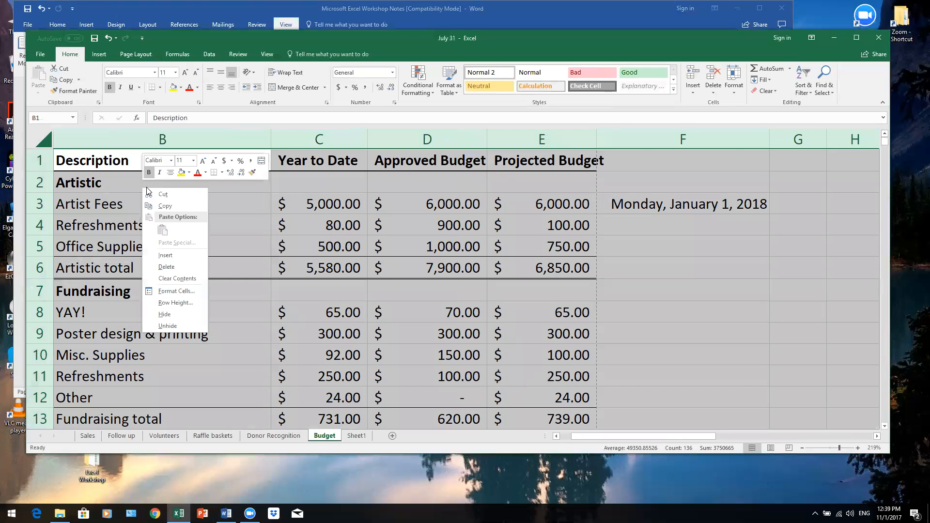
pyautogui.click(180, 326)
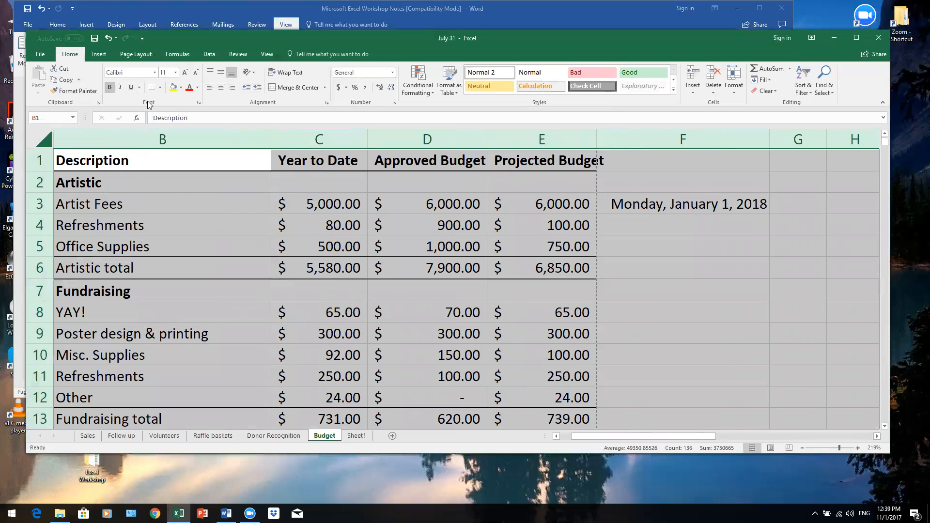
# Preview the Budget sheet for printing and bring up its Page Setup settings.
pyautogui.click(41, 54)
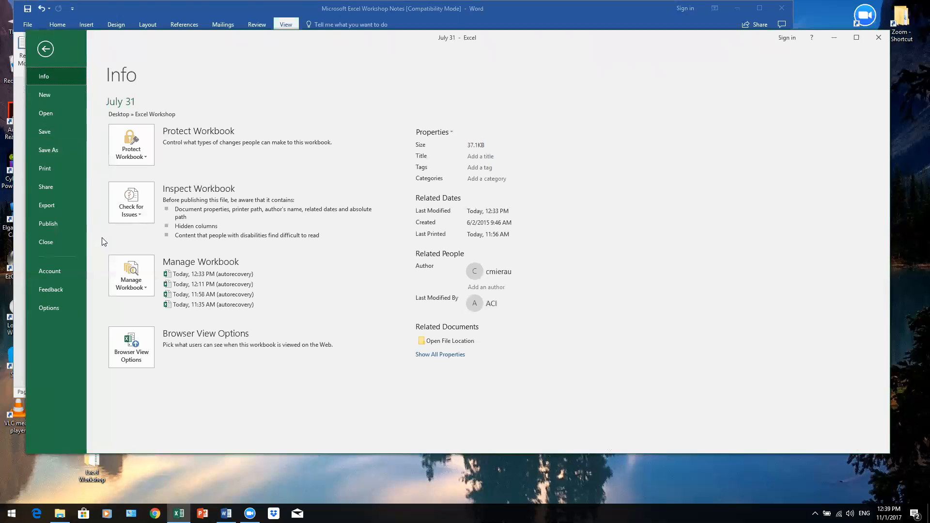
pyautogui.click(52, 170)
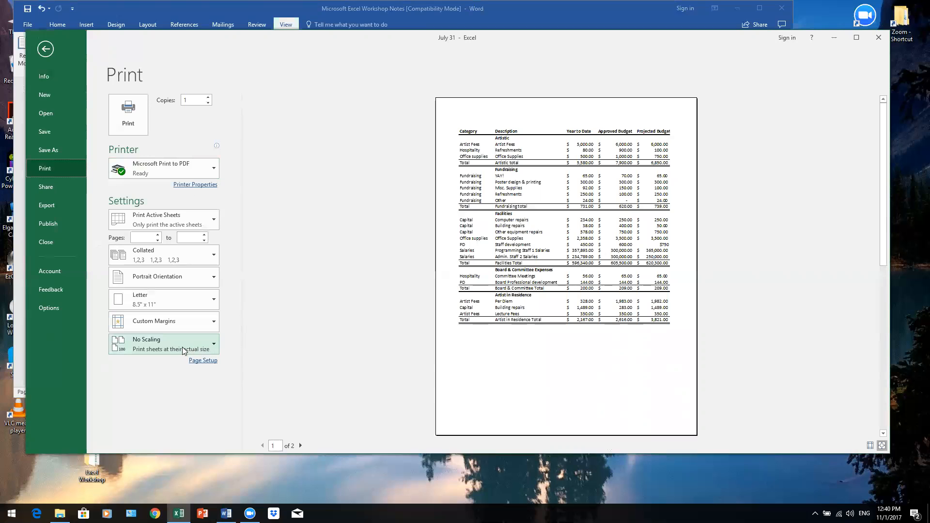
pyautogui.click(204, 361)
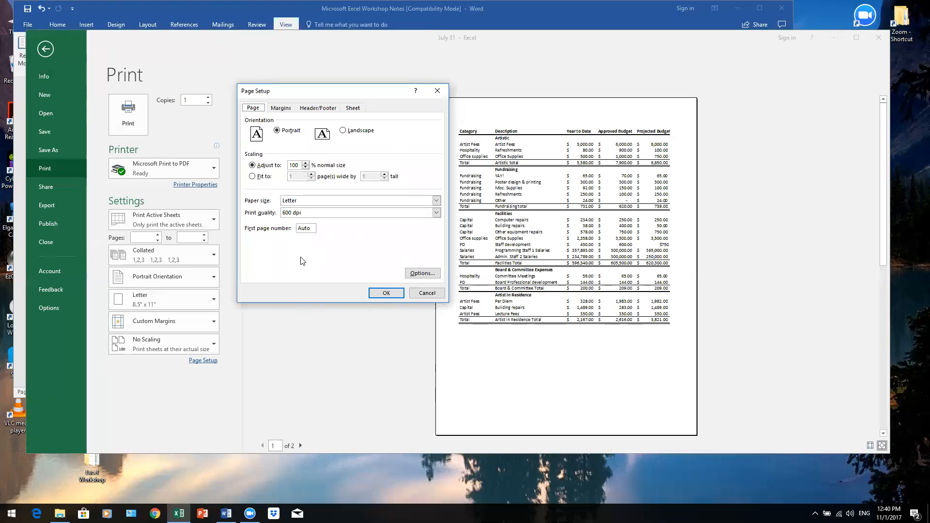
# Try Fit to scaling for the printout, adjusting the number of pages wide and tall.
pyautogui.click(252, 177)
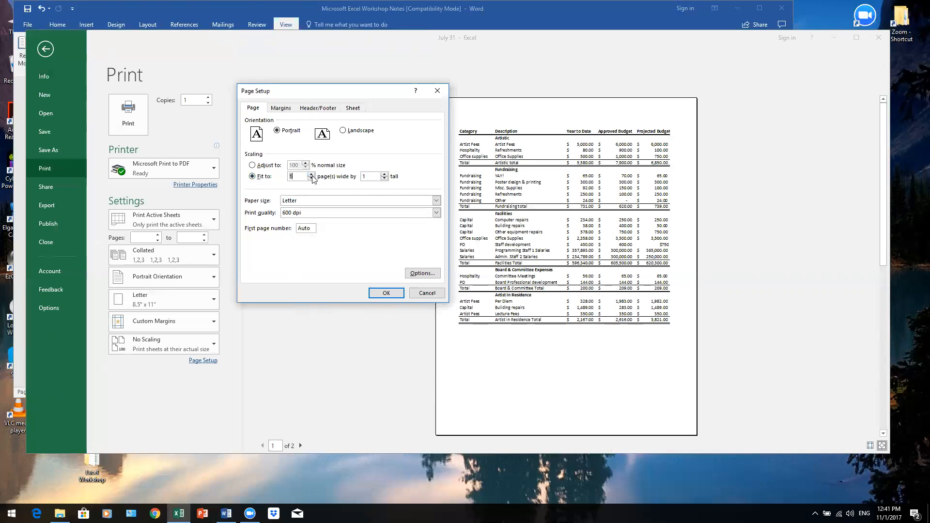
pyautogui.click(383, 174)
pyautogui.click(383, 175)
pyautogui.click(384, 175)
pyautogui.click(383, 175)
pyautogui.click(384, 175)
pyautogui.click(313, 178)
pyautogui.click(311, 174)
# Review the sheet-level print options in Page Setup, then cancel the dialog and return to the worksheet.
pyautogui.click(356, 111)
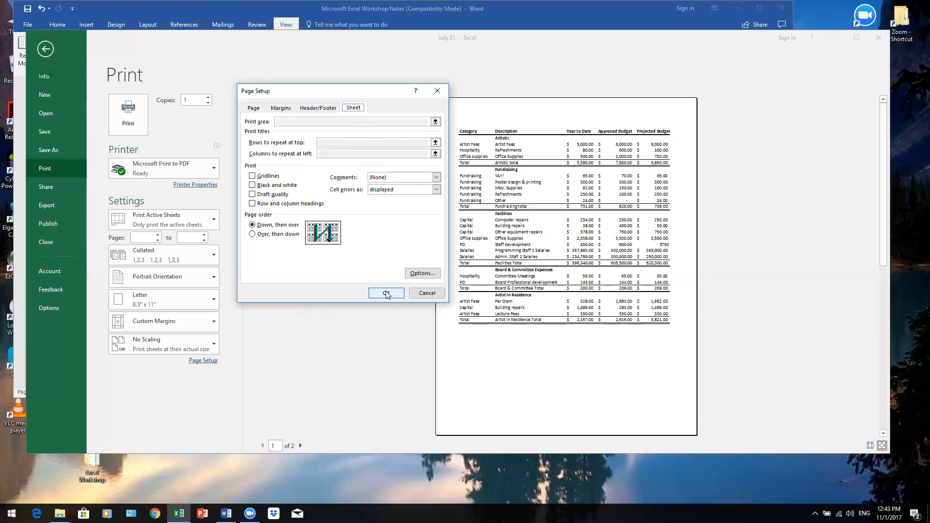
pyautogui.click(433, 296)
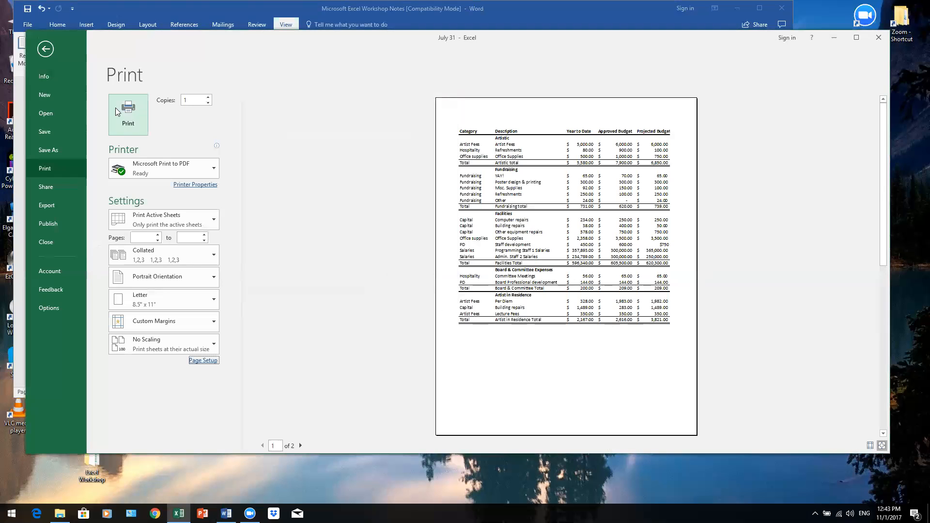
pyautogui.click(45, 49)
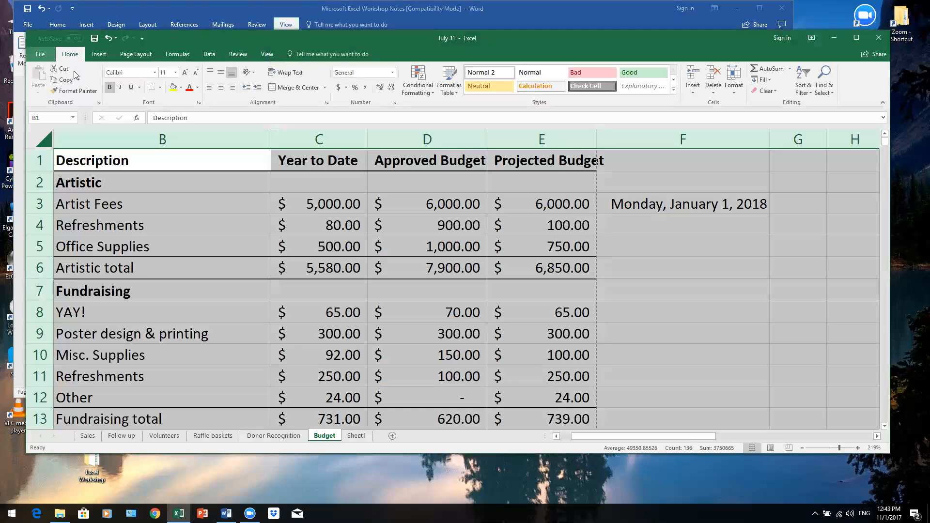
# Try row 1 as the row to repeat at the top of every printed page of the Budget sheet.
pyautogui.click(144, 56)
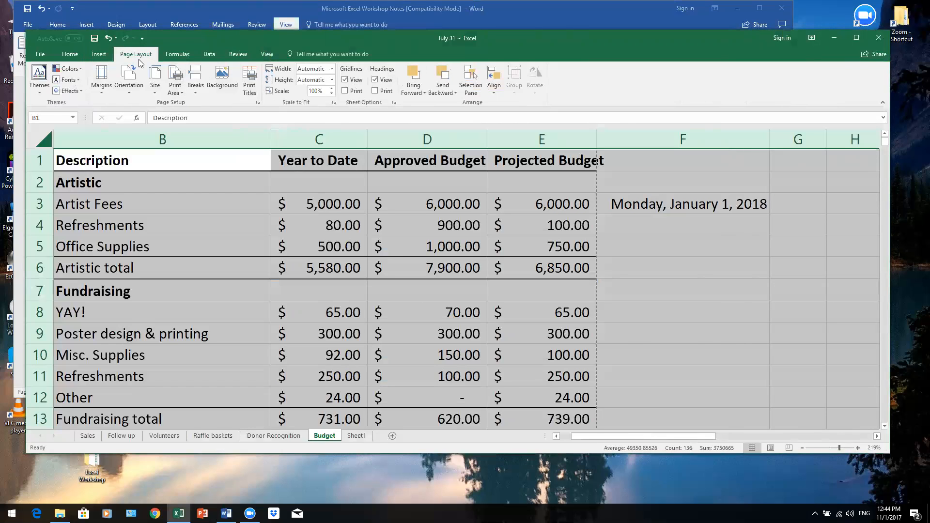
pyautogui.click(250, 82)
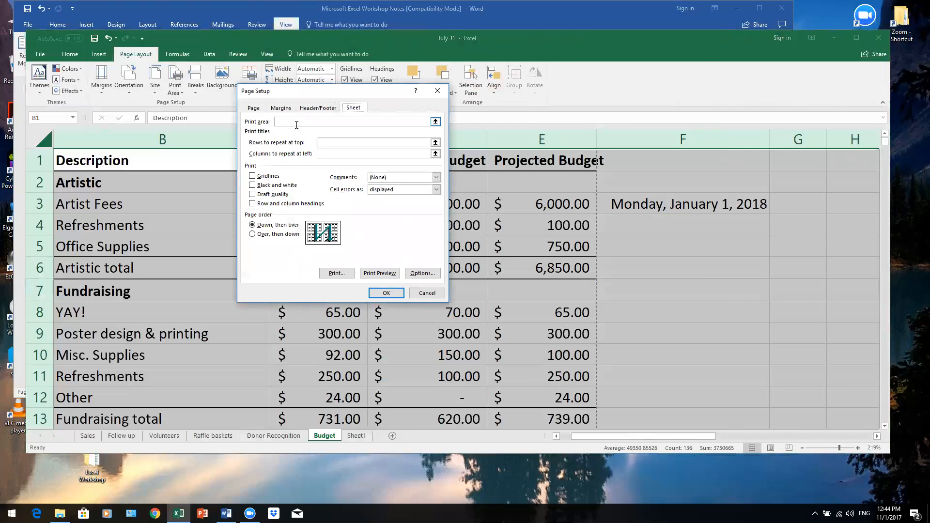
pyautogui.click(340, 141)
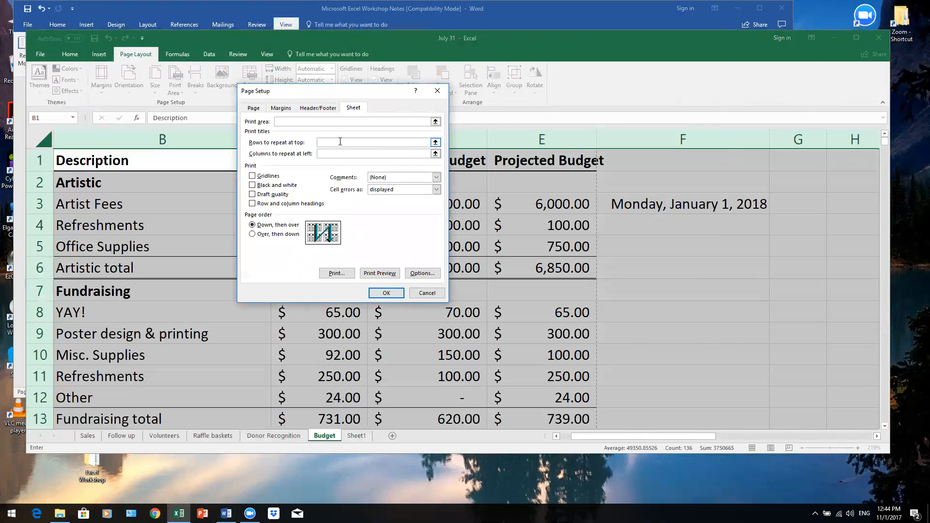
pyautogui.click(38, 159)
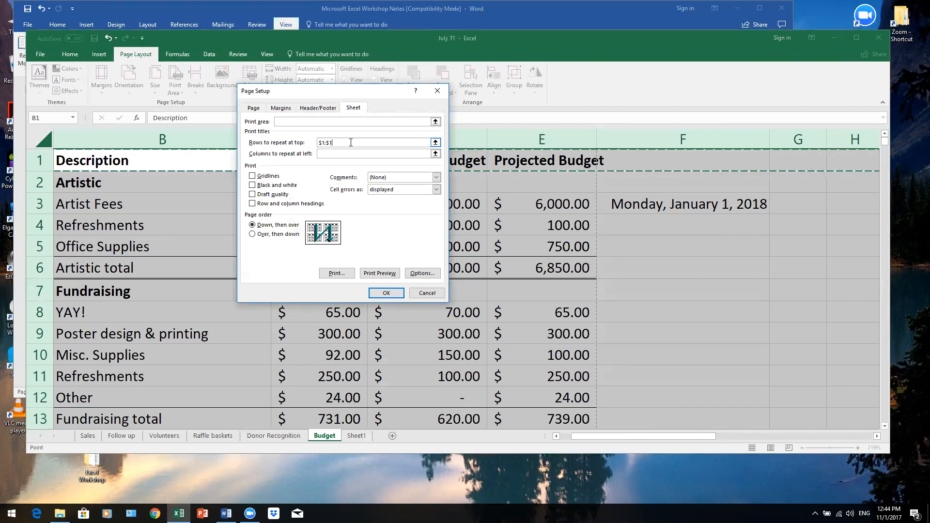
# Try column B as the column to repeat at the left of printed pages, then cancel the print title settings.
pyautogui.click(335, 154)
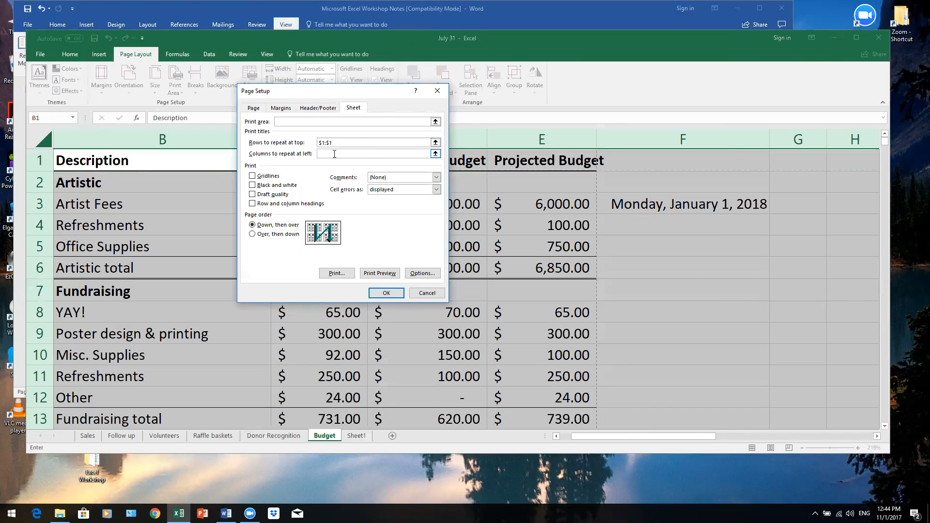
pyautogui.click(334, 154)
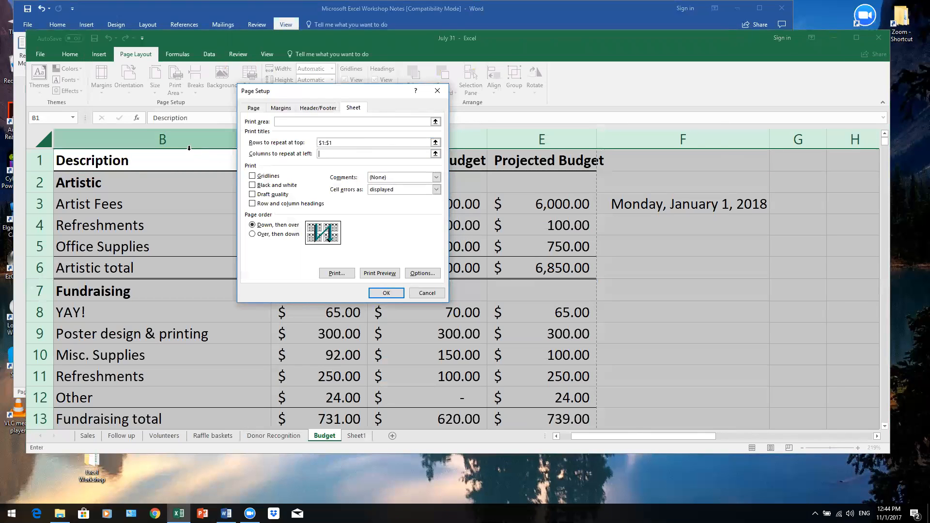
pyautogui.click(139, 136)
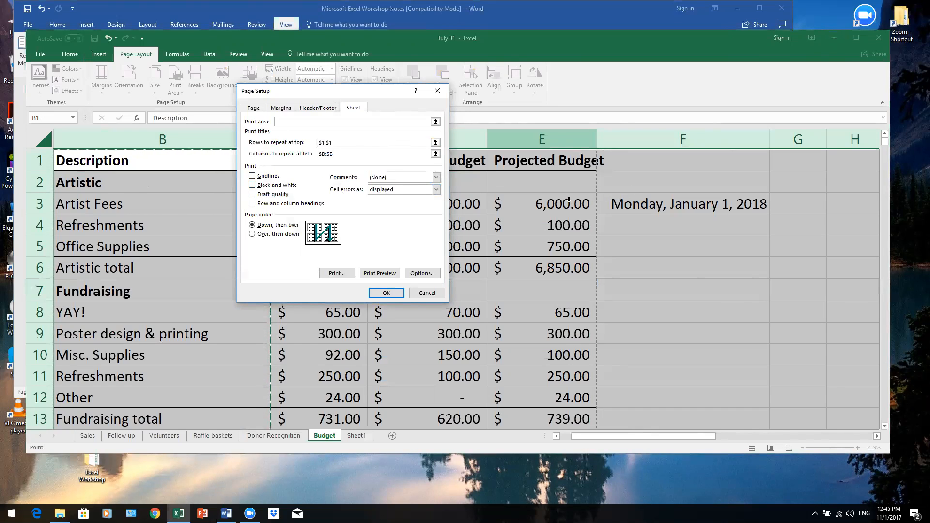
pyautogui.click(419, 293)
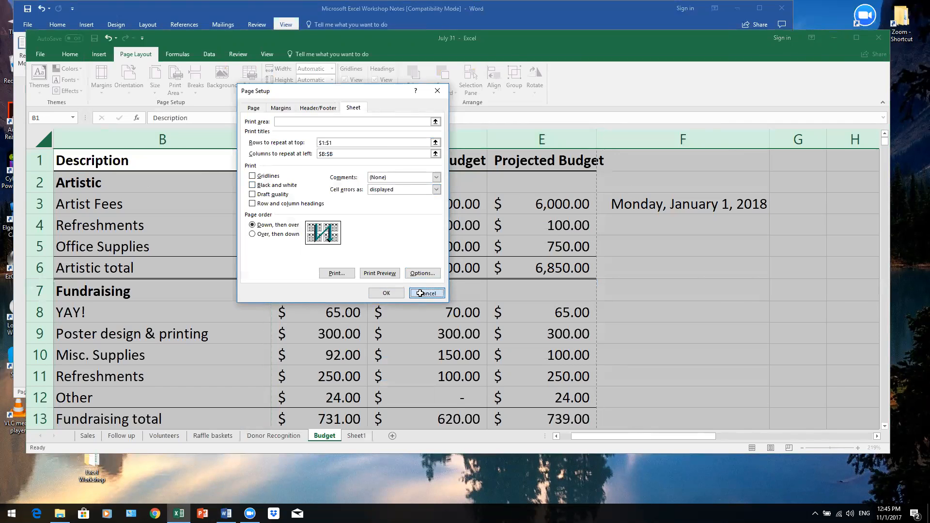
pyautogui.click(274, 233)
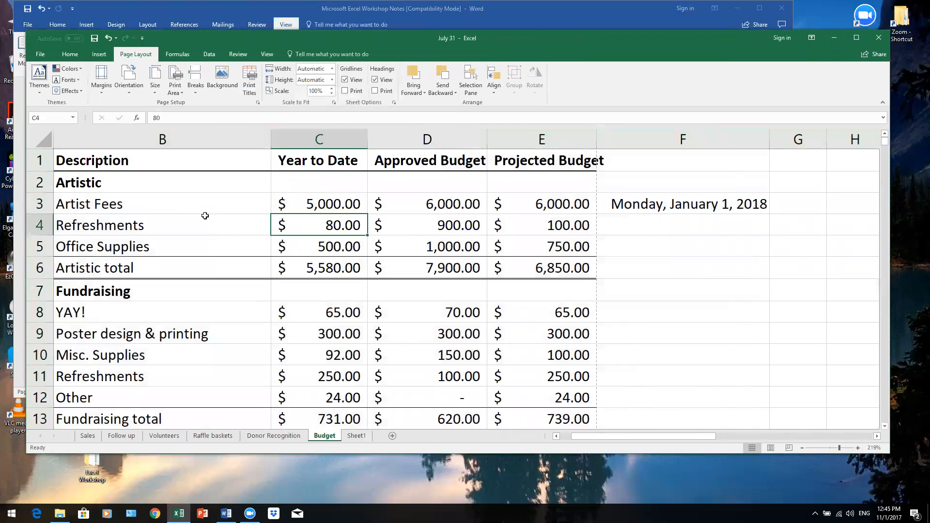
# Set columns B through E of the Budget sheet as the print area.
pyautogui.click(183, 96)
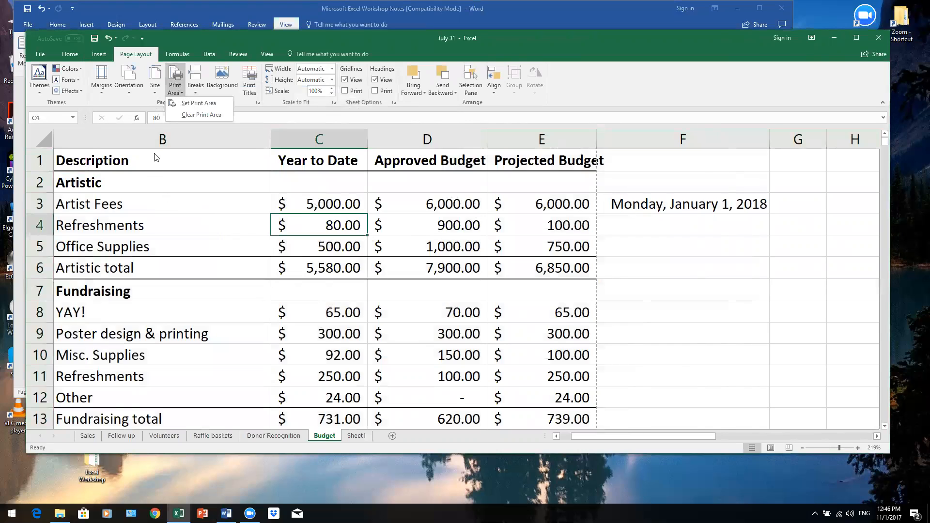
pyautogui.click(556, 436)
pyautogui.click(556, 435)
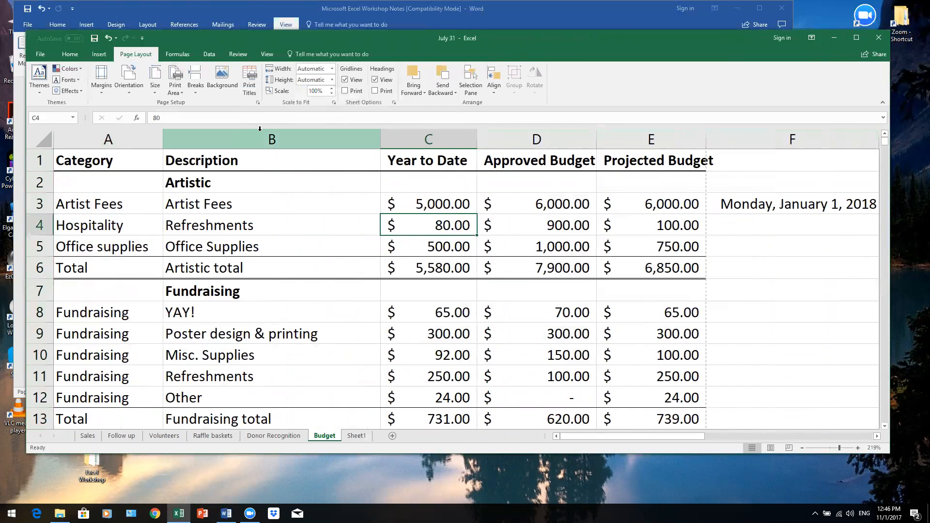
pyautogui.click(273, 140)
pyautogui.moveTo(346, 132); pyautogui.dragTo(689, 137)
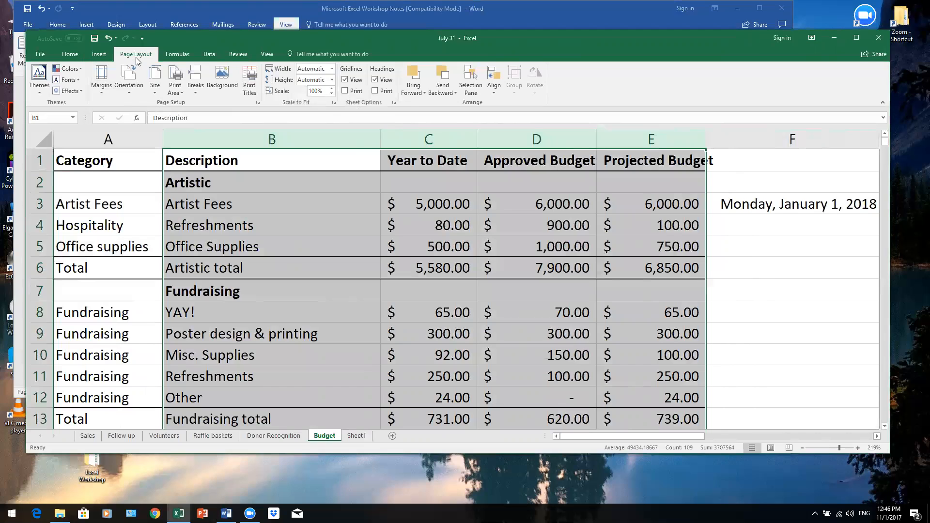
pyautogui.click(175, 94)
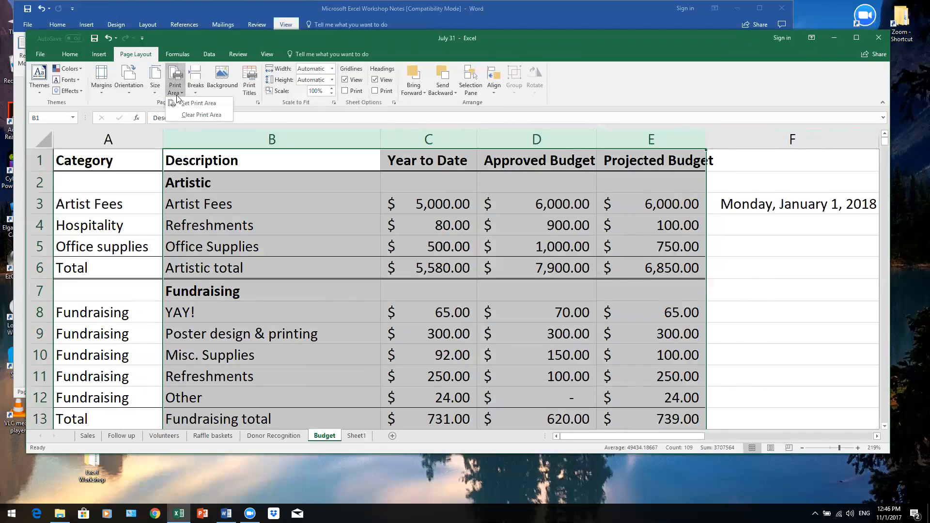
pyautogui.click(181, 104)
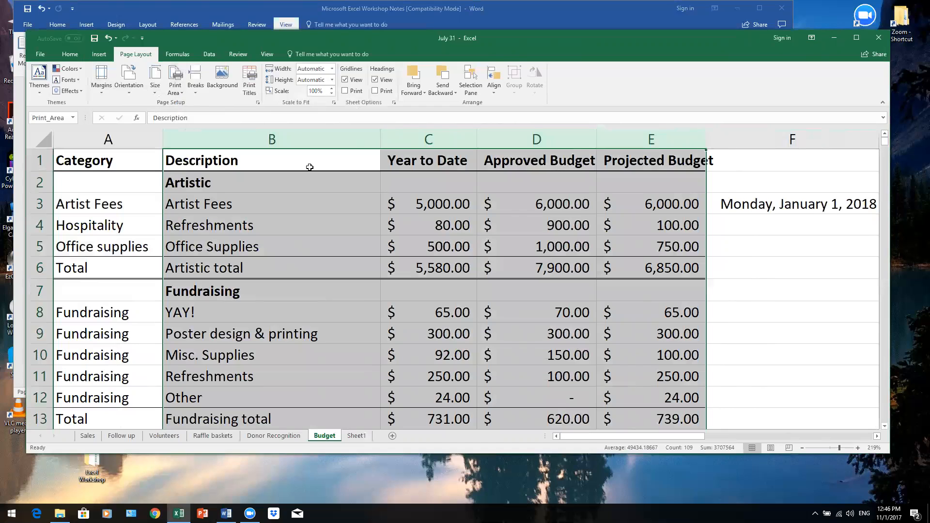
# Clear the Budget sheet's print area.
pyautogui.click(296, 203)
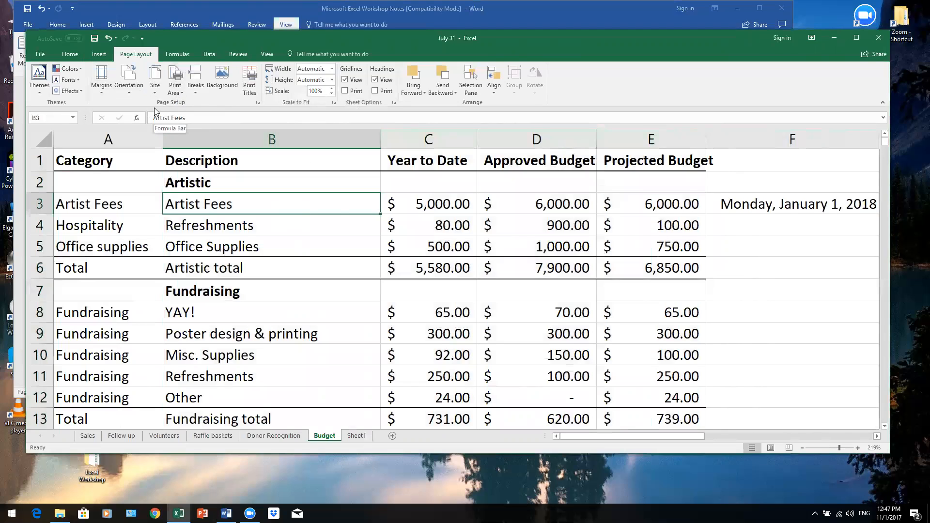
pyautogui.click(180, 92)
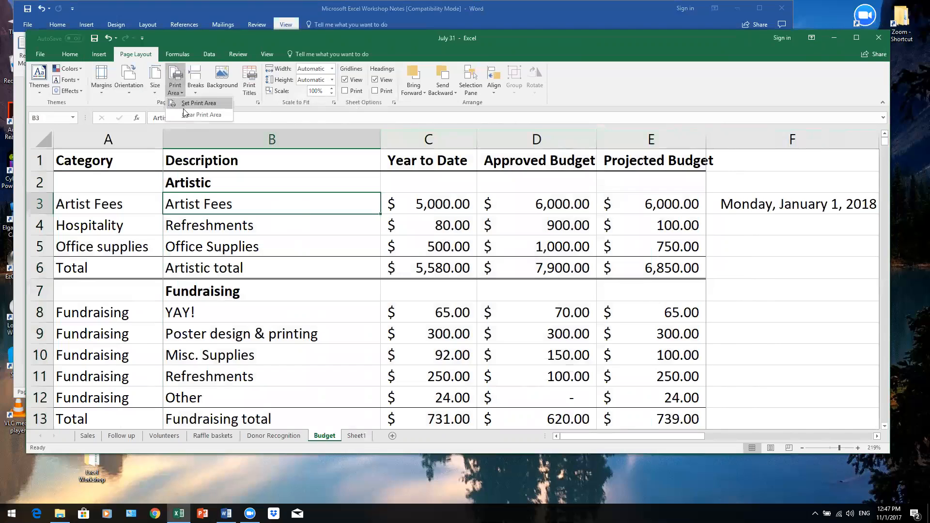
pyautogui.click(211, 115)
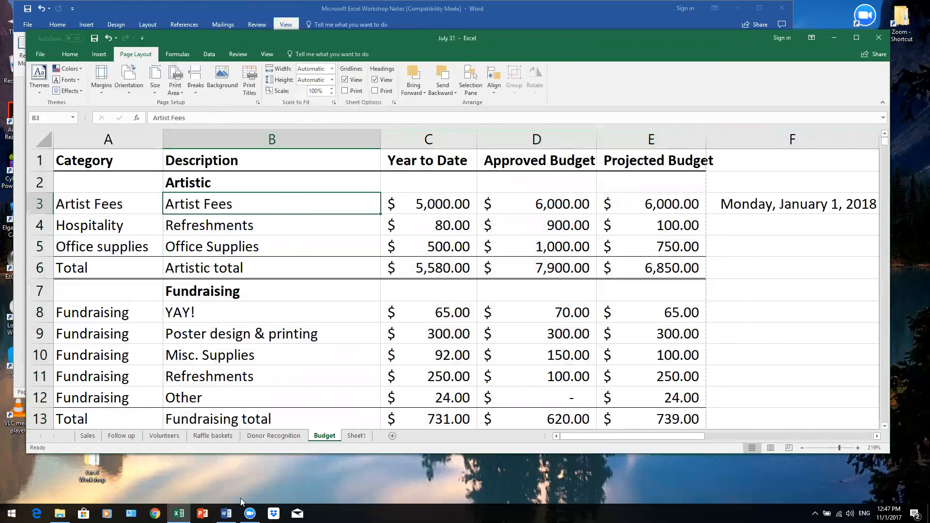
# Glance at the Word workshop notes, then search Excel's commands for "print area" and dismiss the suggestions.
pyautogui.click(226, 514)
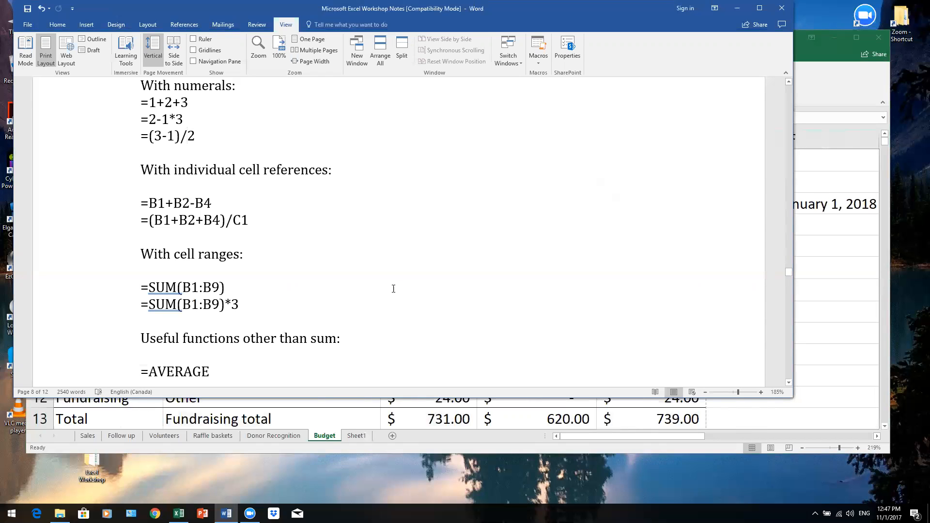
pyautogui.click(808, 309)
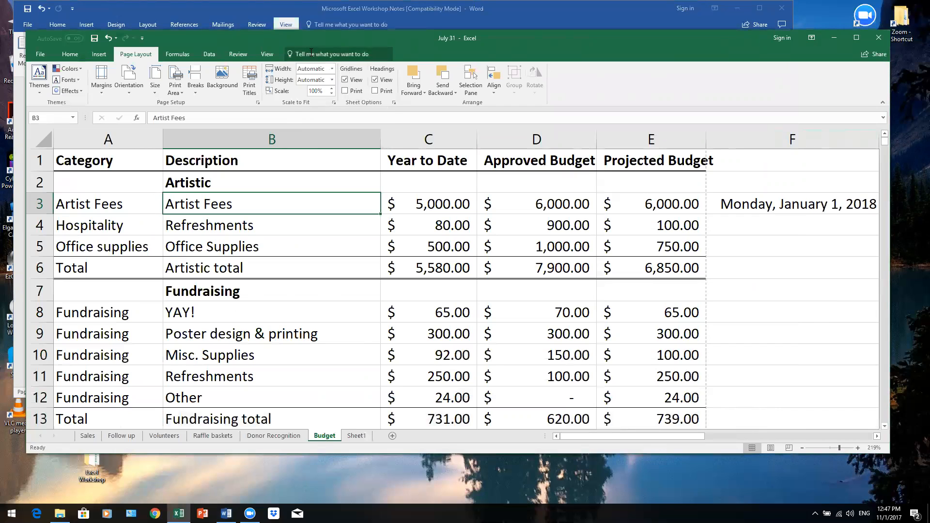
pyautogui.click(311, 54)
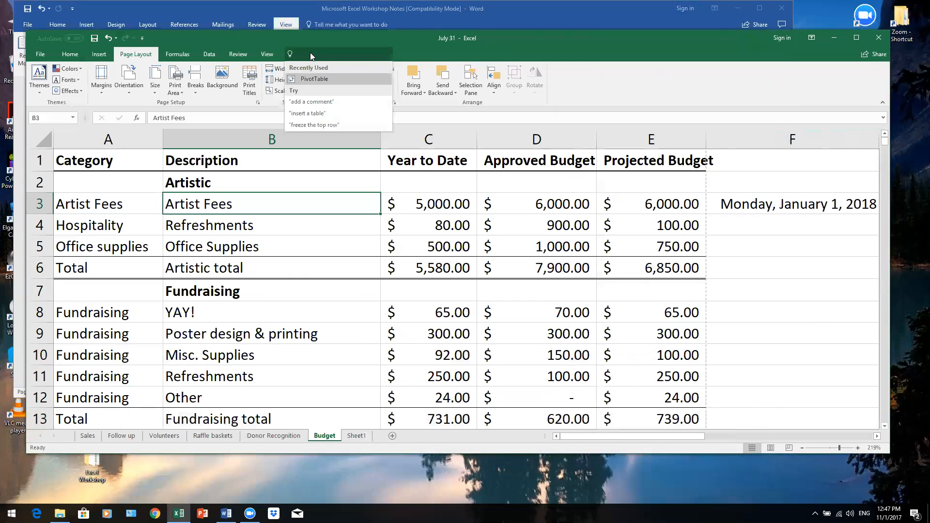
pyautogui.write('print')
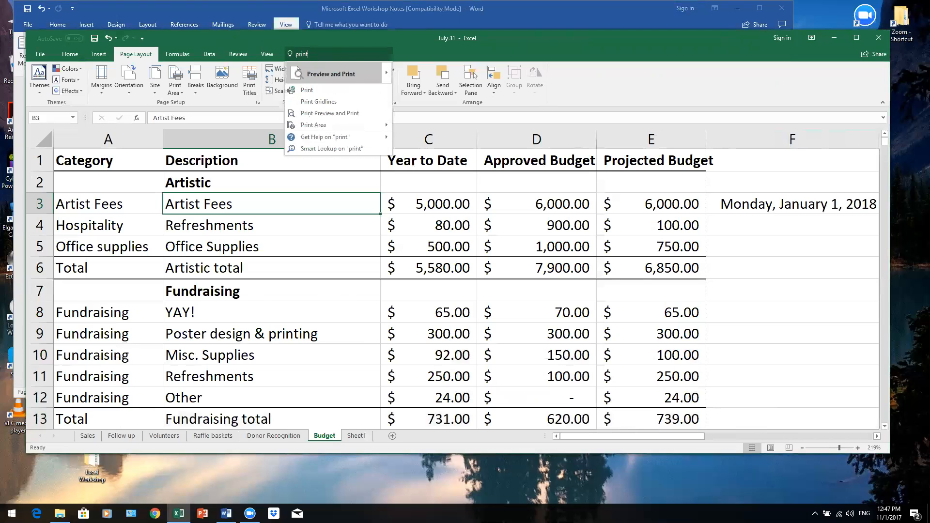
pyautogui.write(' are')
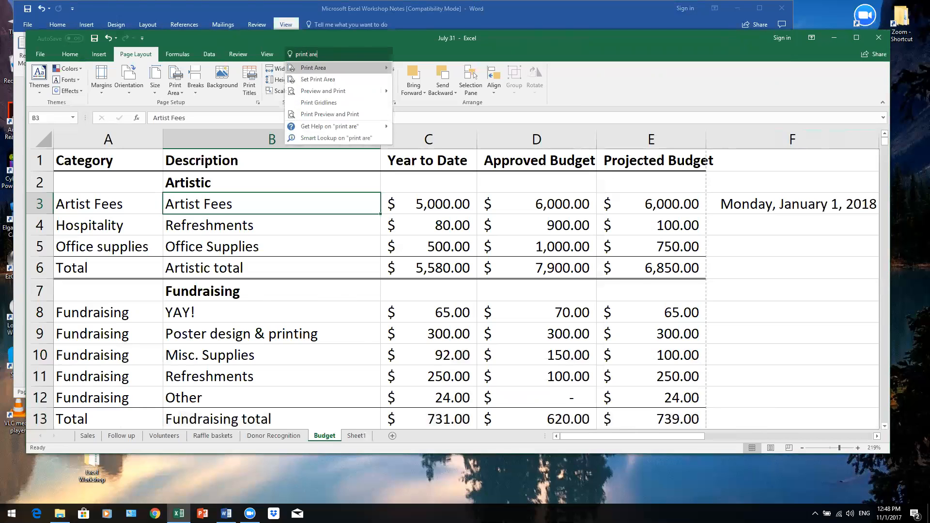
pyautogui.write('a')
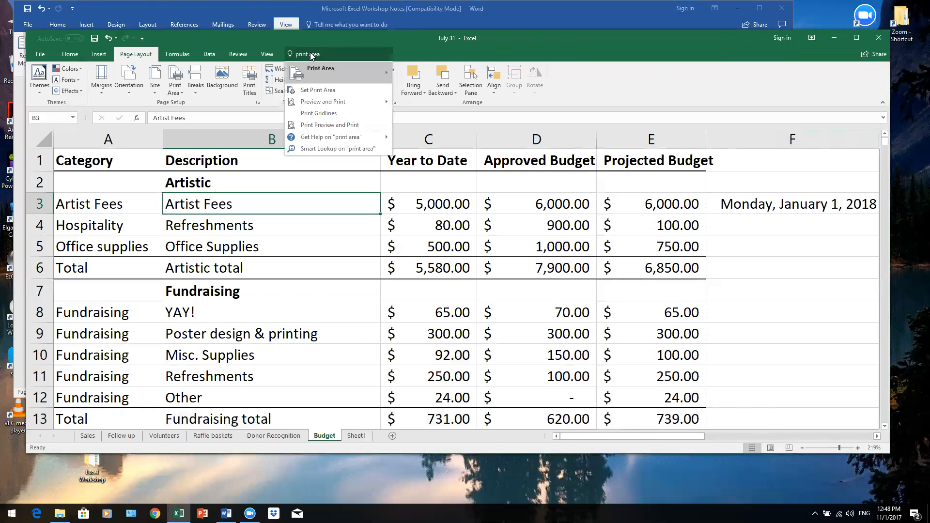
pyautogui.click(219, 101)
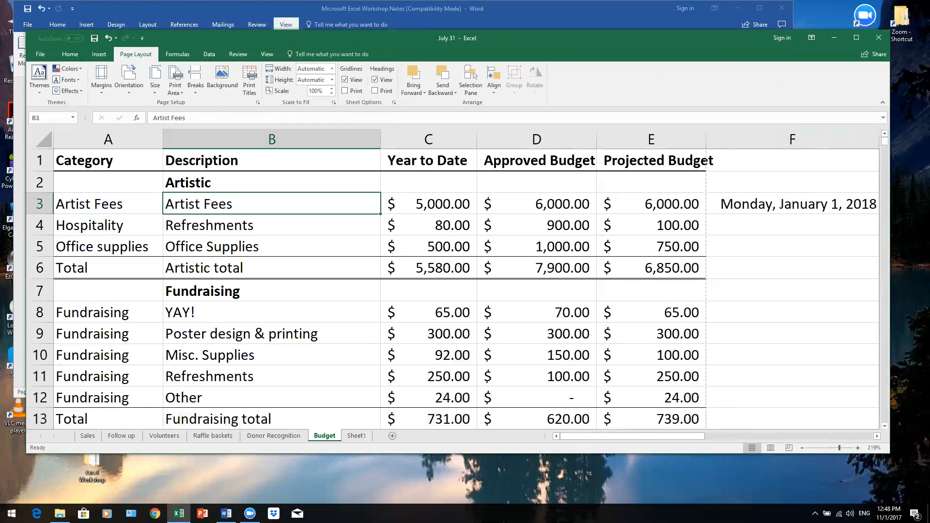
# Switch to the Word workshop notes and read through the functions and the #VALUE, #REF and warnings sections.
pyautogui.click(230, 512)
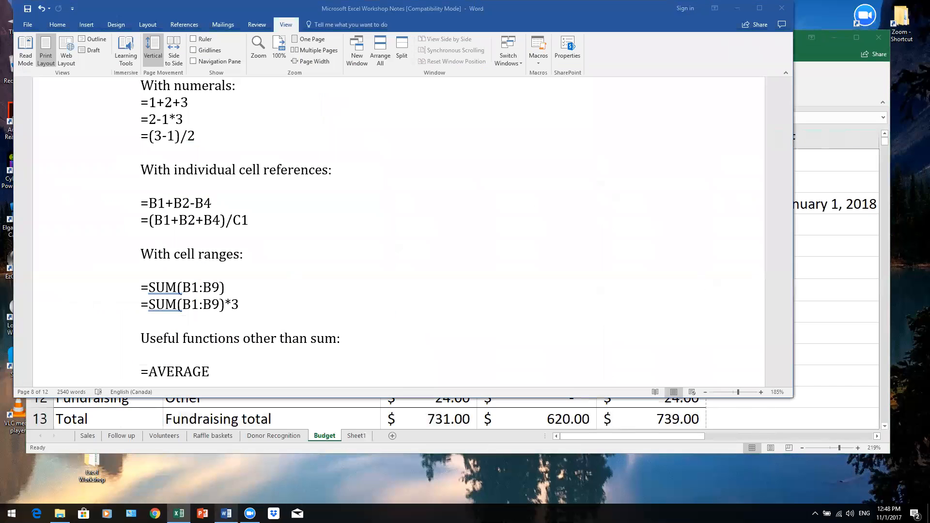
pyautogui.scroll(-7, 340, 232)
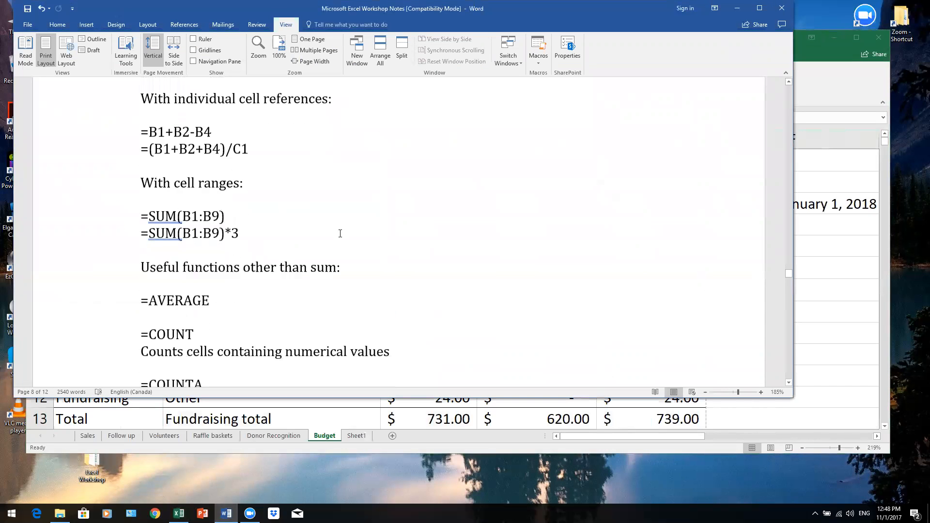
pyautogui.scroll(-12, 345, 235)
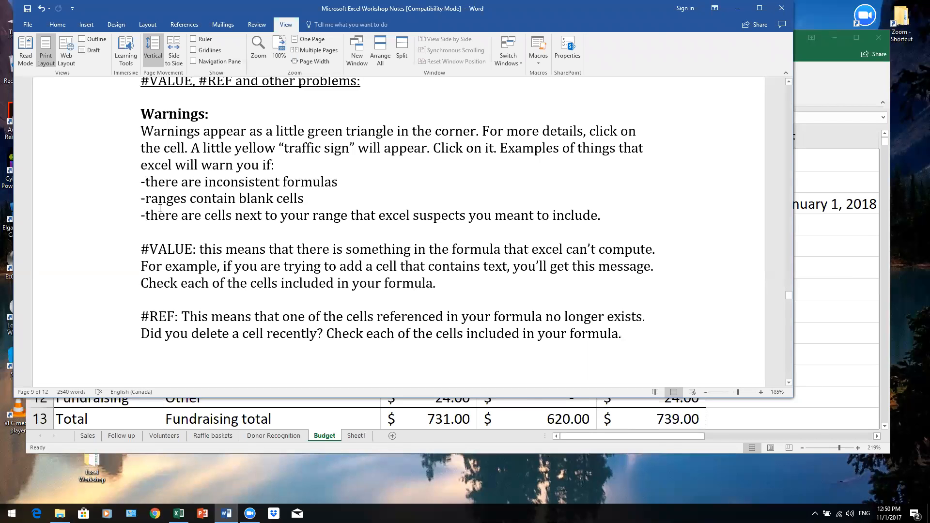
pyautogui.scroll(-15, 160, 208)
pyautogui.scroll(-15, 162, 206)
pyautogui.scroll(-5, 162, 207)
# Review the notes' layout section on formatting for print, headers and footers, hide/unhide and freeze panes.
pyautogui.scroll(10, 194, 203)
pyautogui.scroll(20, 199, 203)
pyautogui.scroll(20, 240, 239)
pyautogui.scroll(20, 249, 232)
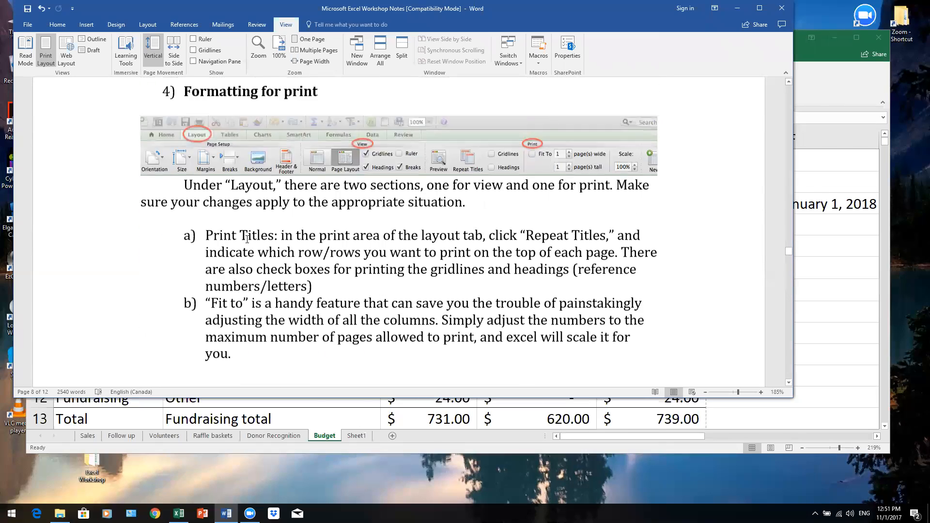
pyautogui.scroll(10, 248, 239)
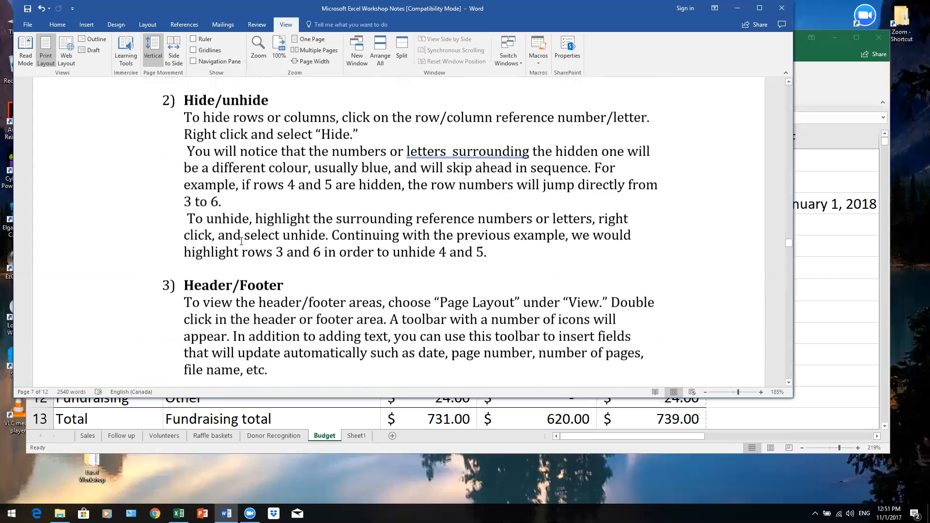
pyautogui.scroll(2, 241, 241)
pyautogui.scroll(2, 241, 243)
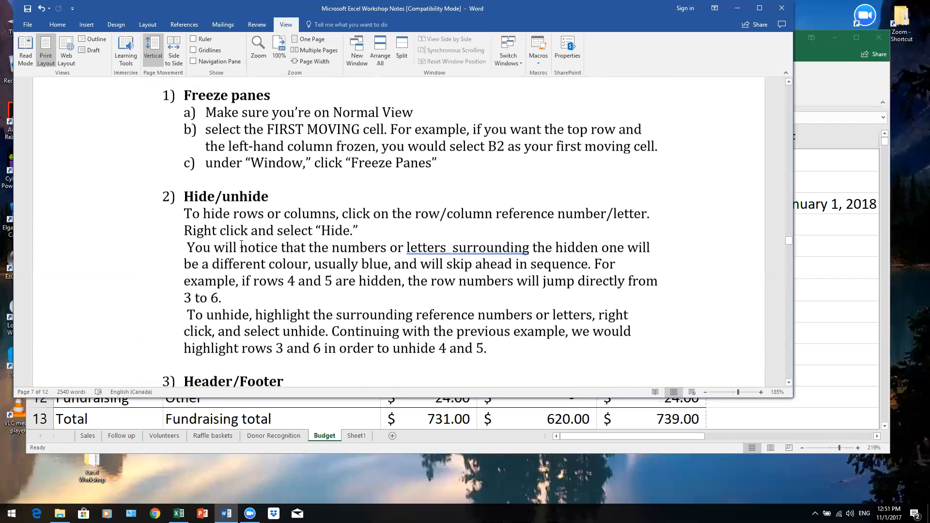
pyautogui.scroll(-3, 241, 246)
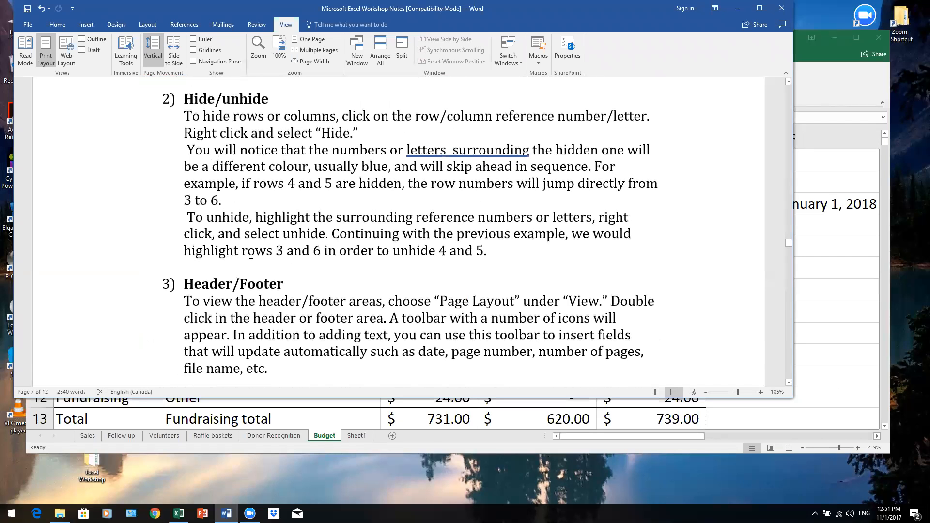
pyautogui.scroll(3, 250, 254)
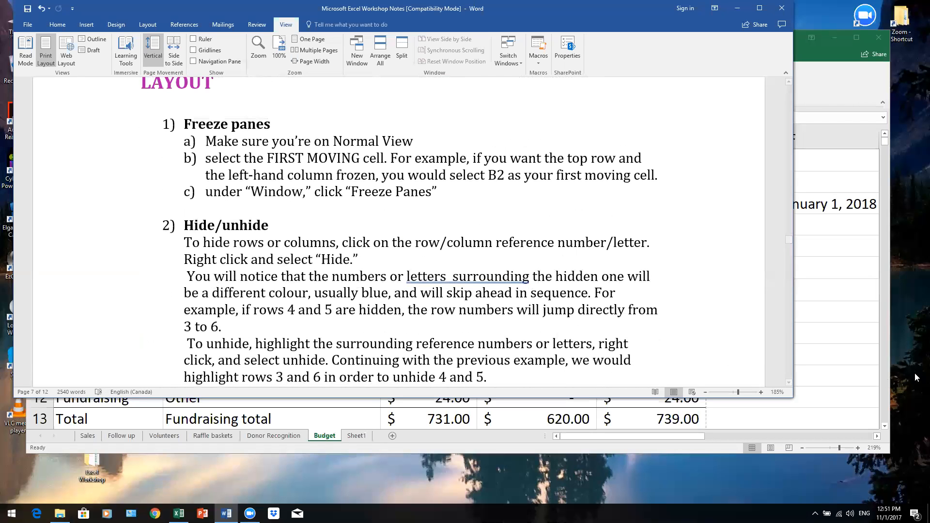
# Switch back to Excel and look through the Budget sheet's lower rows, returning to the header row.
pyautogui.click(831, 334)
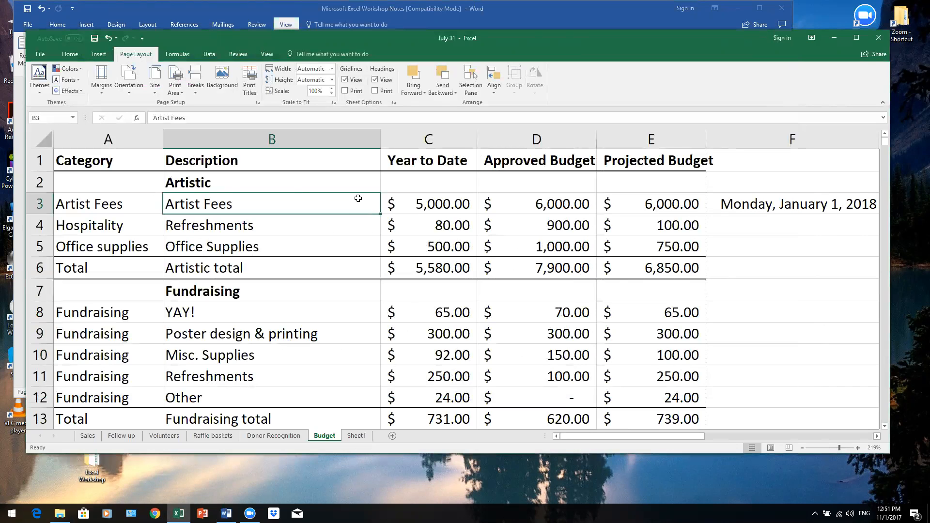
pyautogui.scroll(-2, 228, 196)
pyautogui.scroll(2, 228, 196)
pyautogui.scroll(-8, 77, 177)
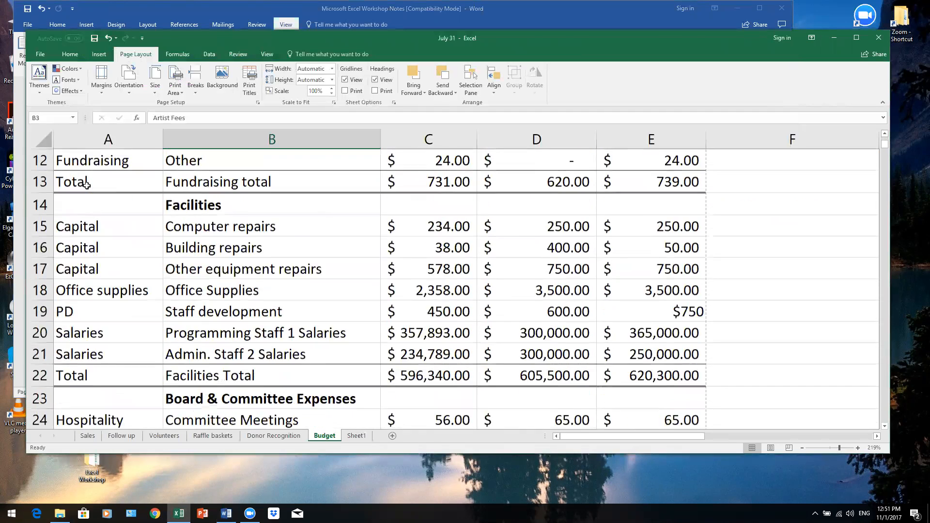
pyautogui.scroll(7, 90, 177)
pyautogui.scroll(1, 90, 178)
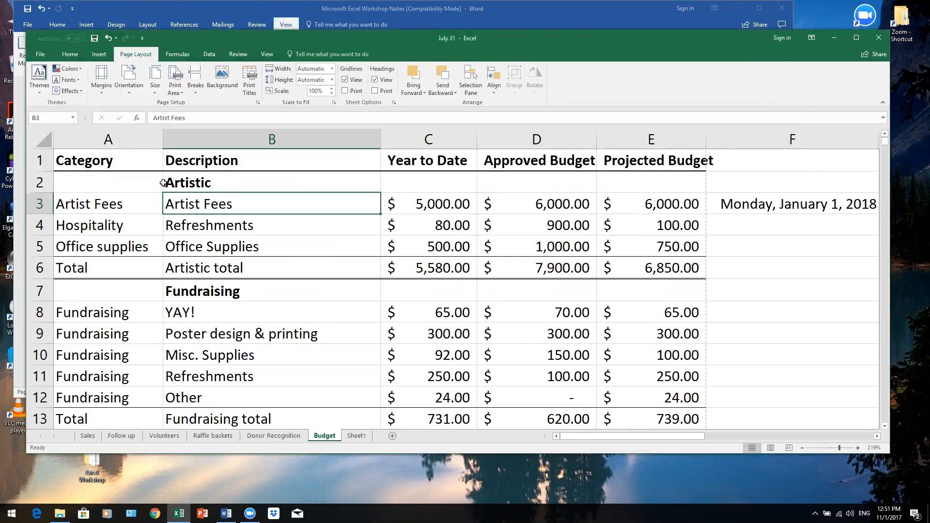
# Freeze the Budget sheet's header row and Category column by applying Freeze Panes at cell B2.
pyautogui.click(186, 182)
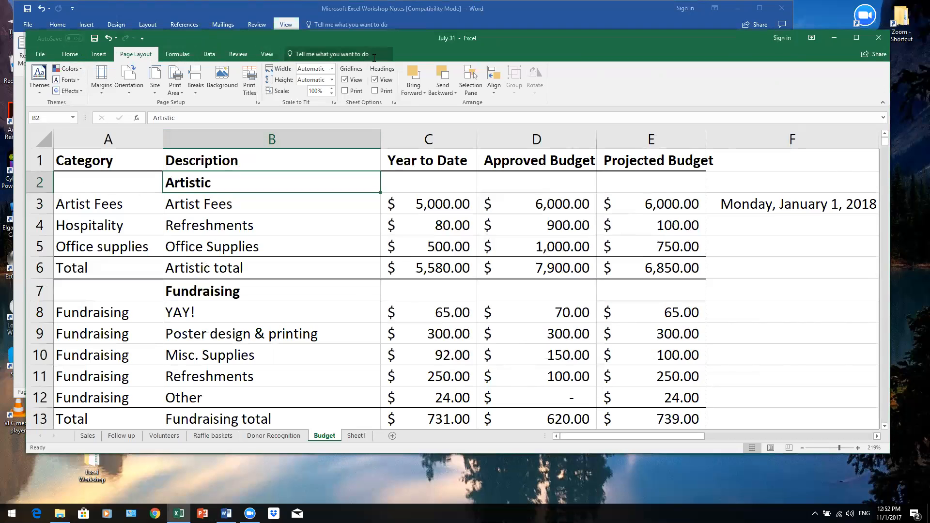
pyautogui.click(333, 55)
pyautogui.write('fr')
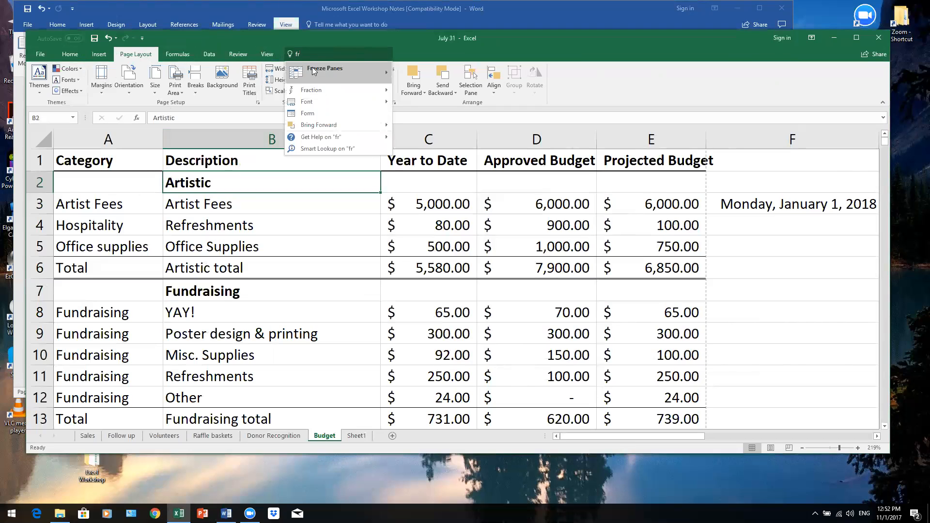
pyautogui.moveTo(317, 70)
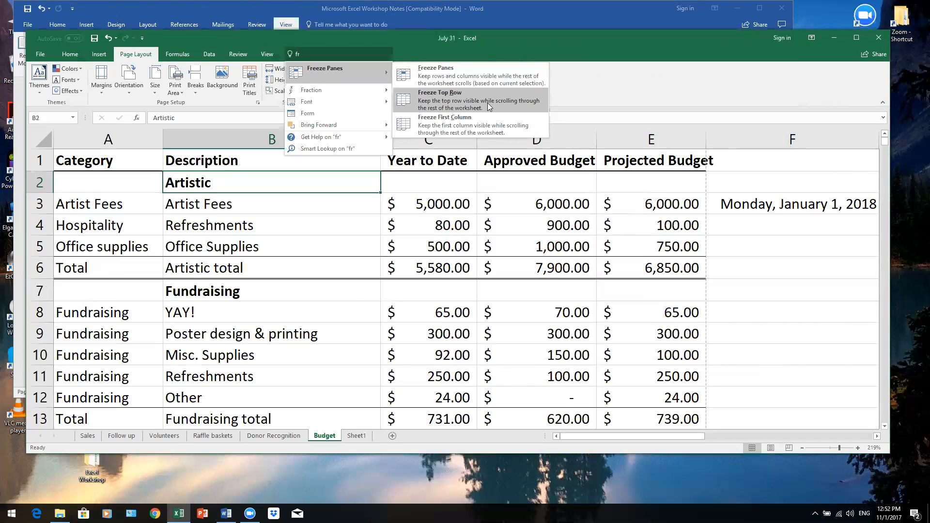
pyautogui.click(484, 77)
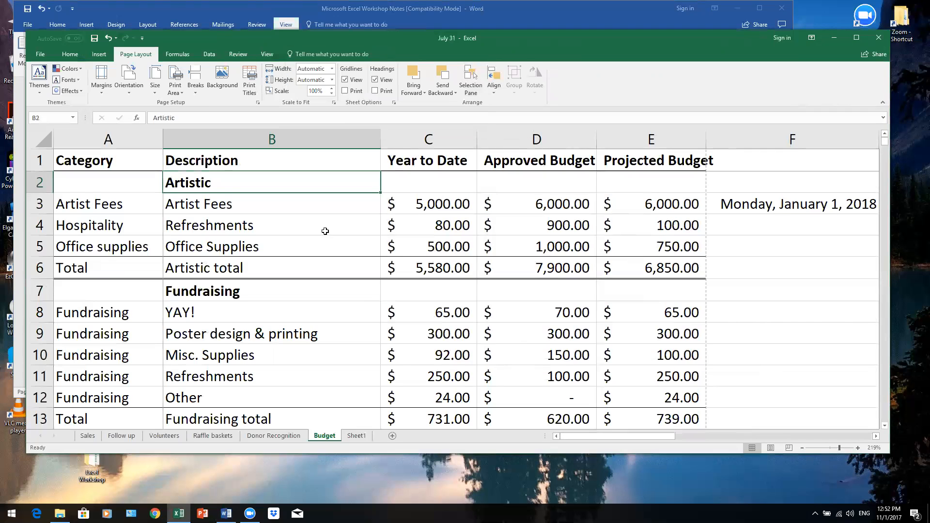
# Check the frozen header row and Category column by viewing lower rows and columns further across, returning to the sheet's start.
pyautogui.scroll(-1, 321, 219)
pyautogui.scroll(-2, 322, 220)
pyautogui.scroll(3, 321, 219)
pyautogui.click(876, 436)
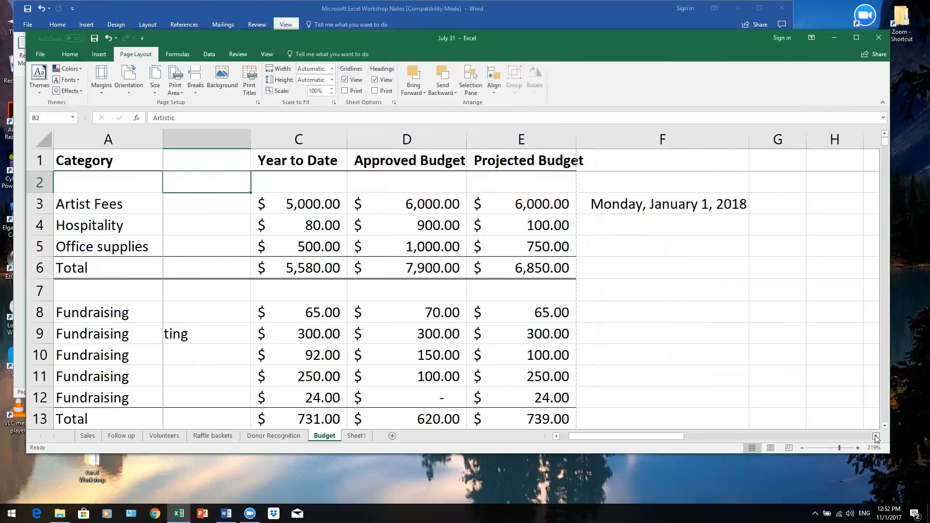
pyautogui.click(876, 436)
pyautogui.click(875, 436)
pyautogui.click(875, 436)
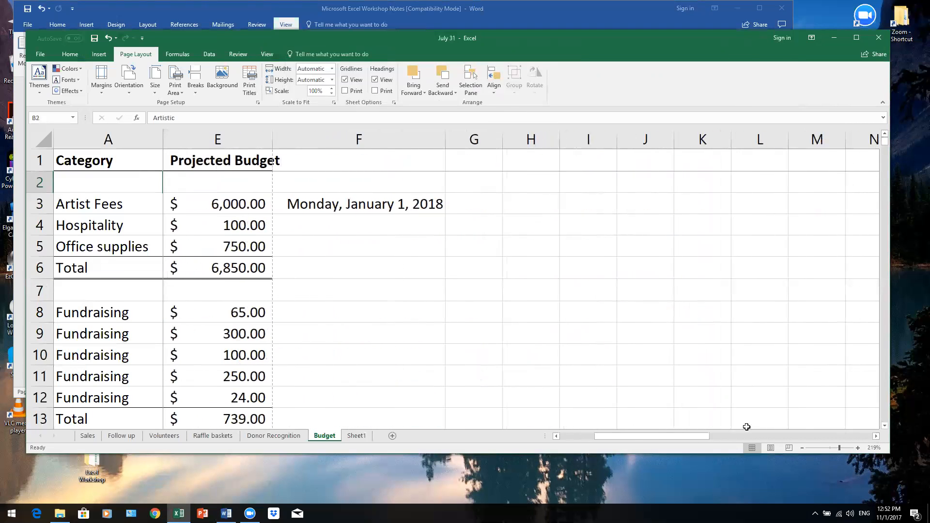
pyautogui.click(556, 436)
pyautogui.click(556, 436)
pyautogui.click(556, 435)
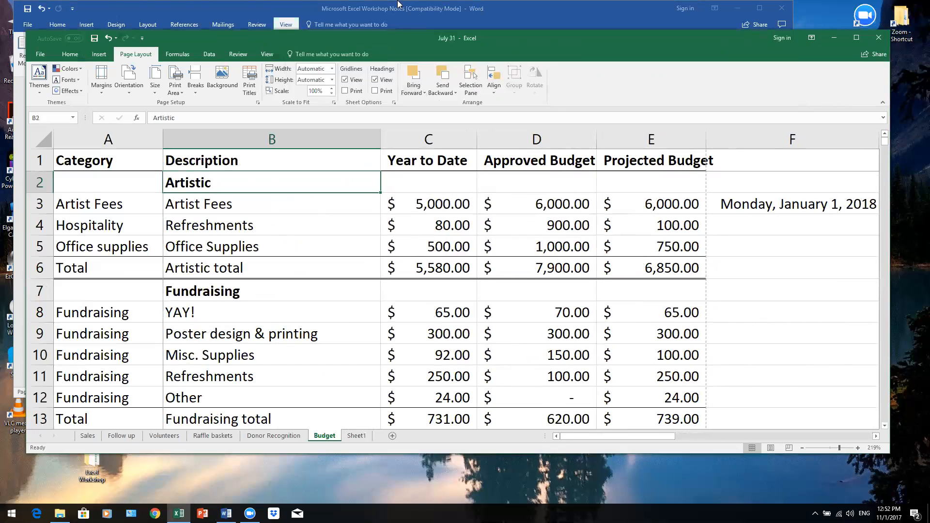
# Switch to the Word workshop notes, read the freeze panes, hide/unhide and header/footer sections, and return to Excel.
pyautogui.click(239, 8)
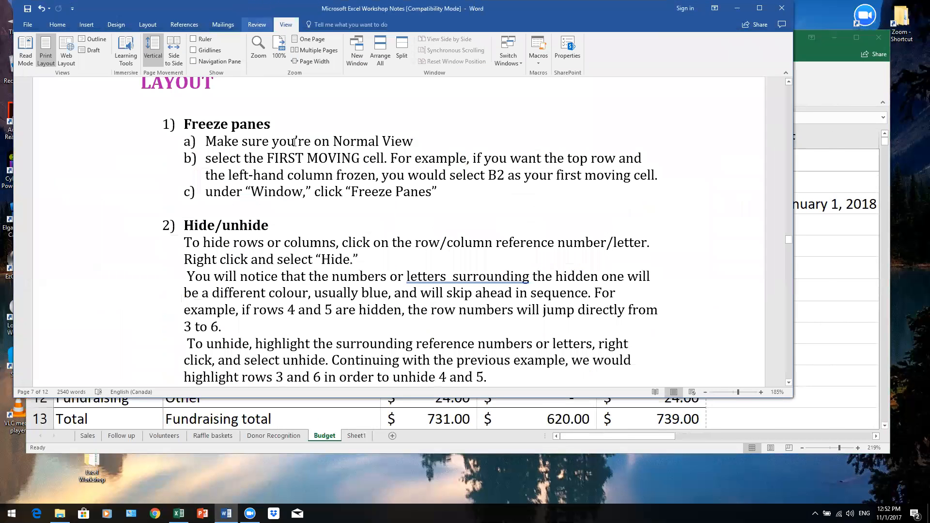
pyautogui.scroll(-5, 340, 173)
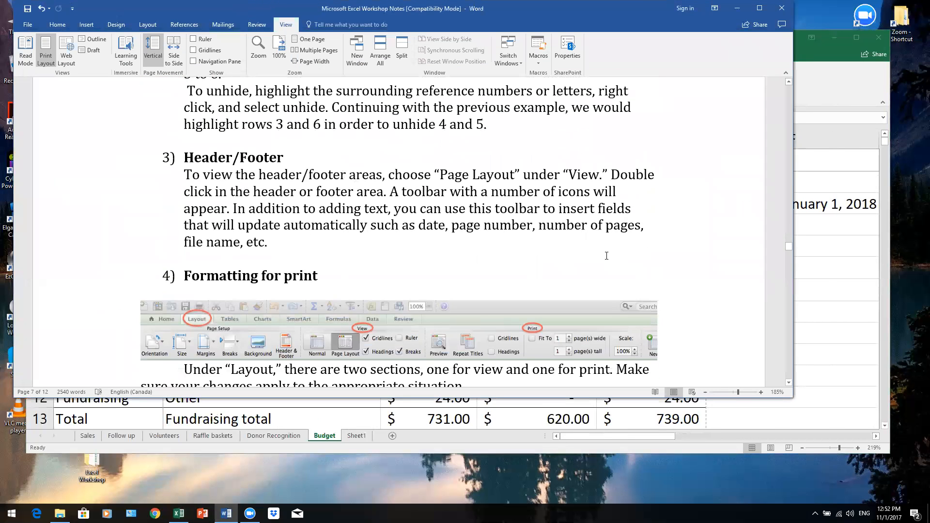
pyautogui.click(814, 301)
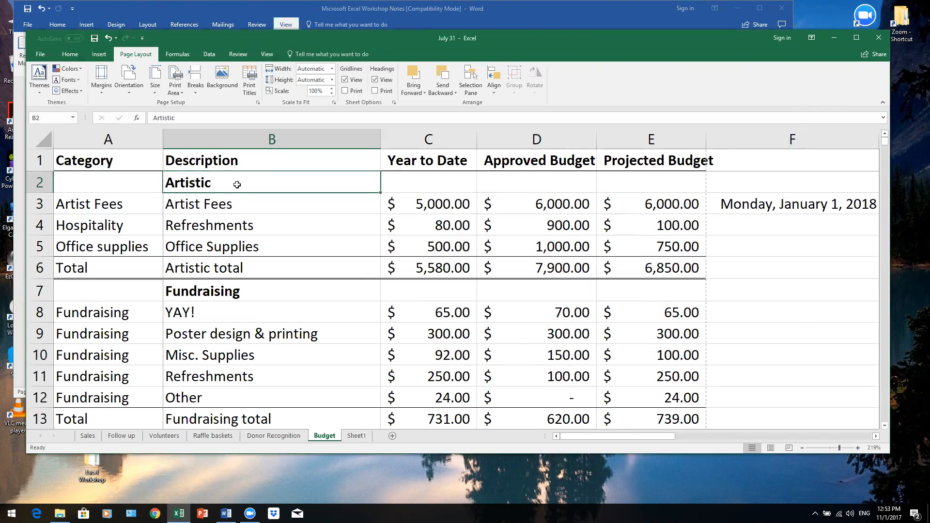
# Switch the Budget sheet to Page Layout view, accepting the unfreezing of panes, and enter "Title" in the centre header section.
pyautogui.click(268, 55)
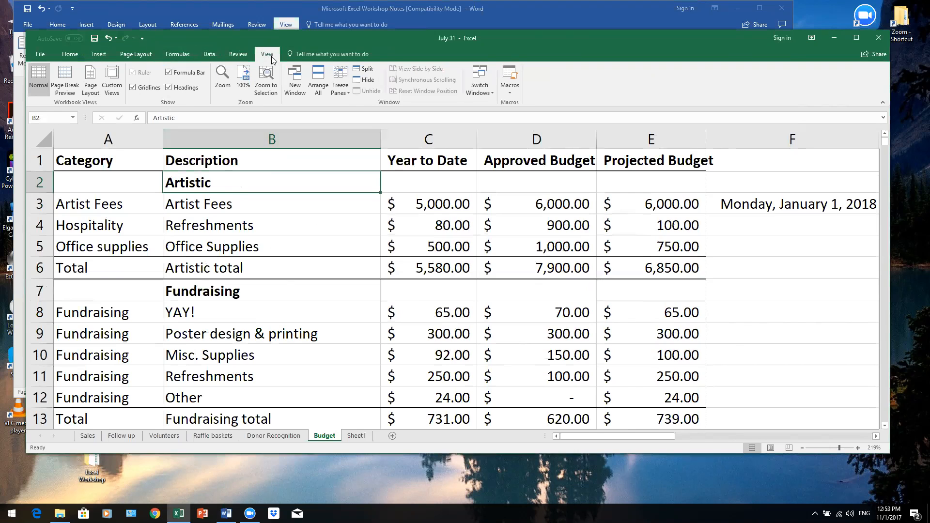
pyautogui.click(90, 77)
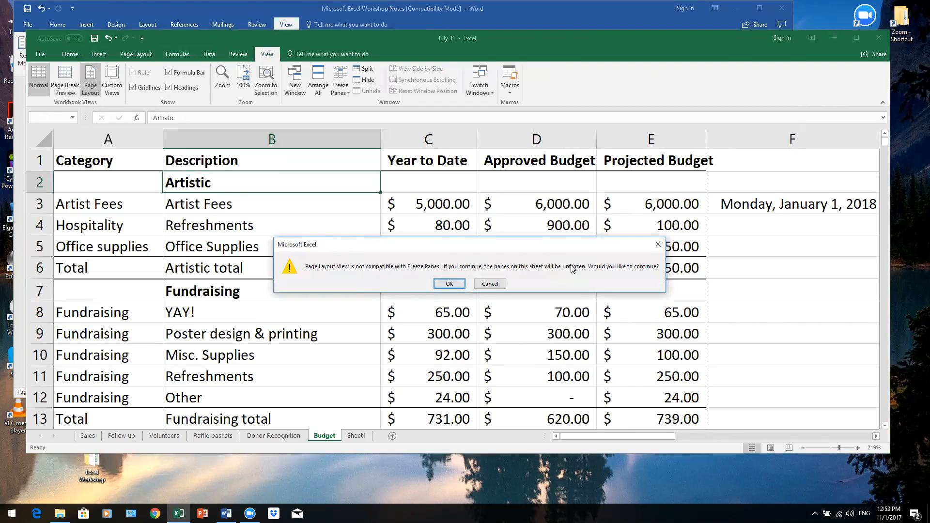
pyautogui.click(450, 283)
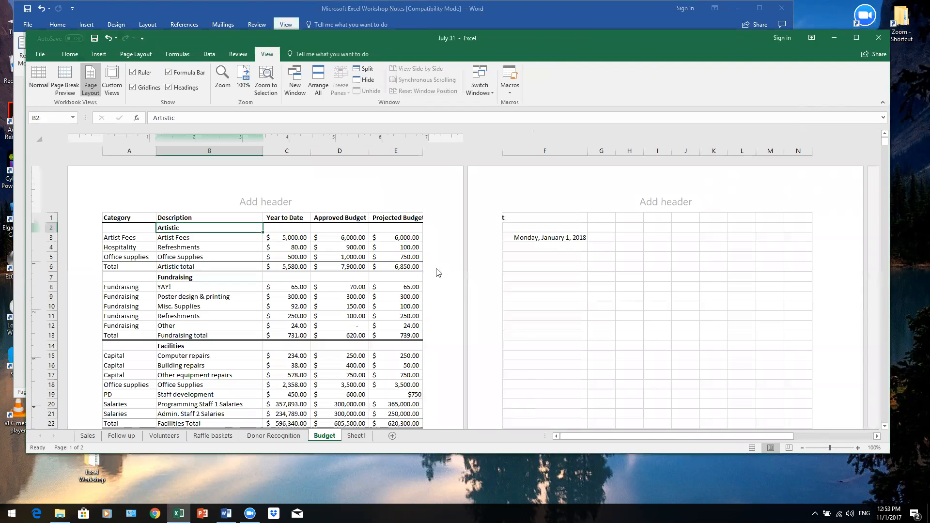
pyautogui.click(272, 204)
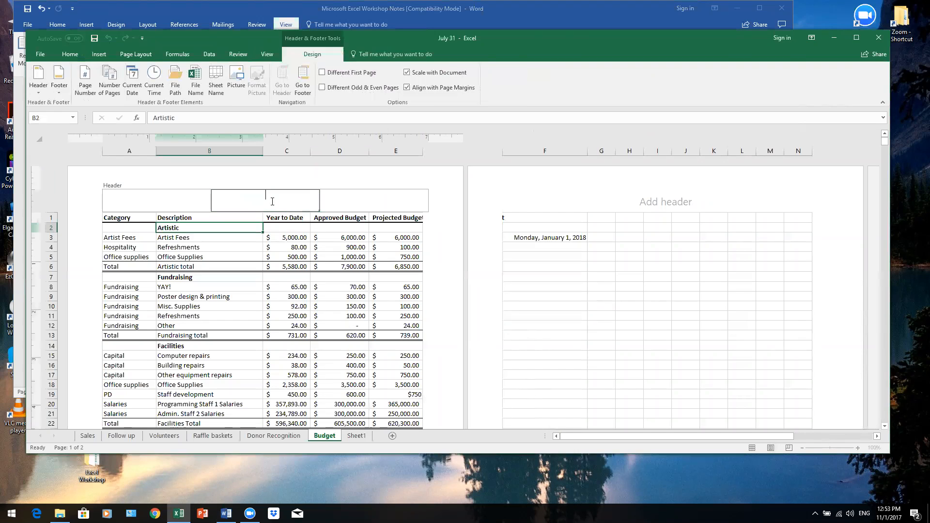
pyautogui.write('Title')
pyautogui.click(436, 289)
# Insert the page number, "of" and the number of pages in the right footer section of the Budget sheet.
pyautogui.scroll(-7, 538, 293)
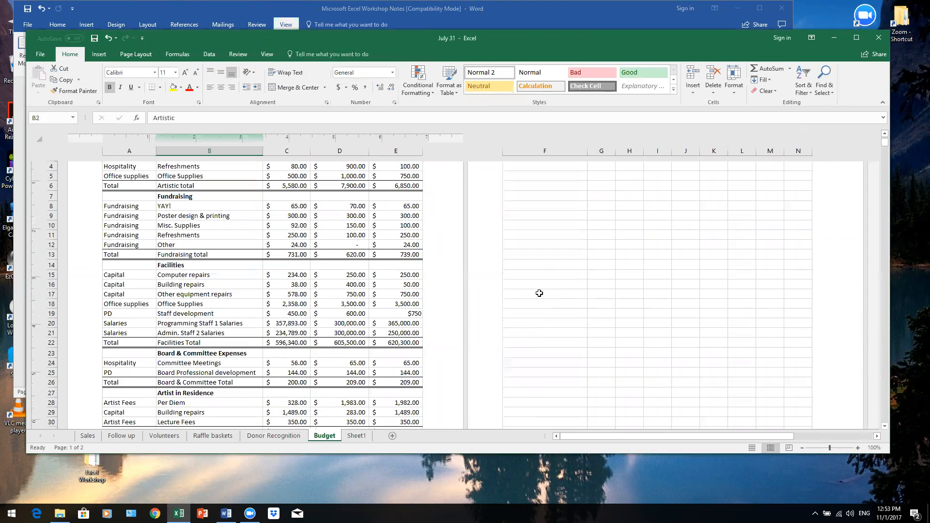
pyautogui.scroll(-5, 430, 392)
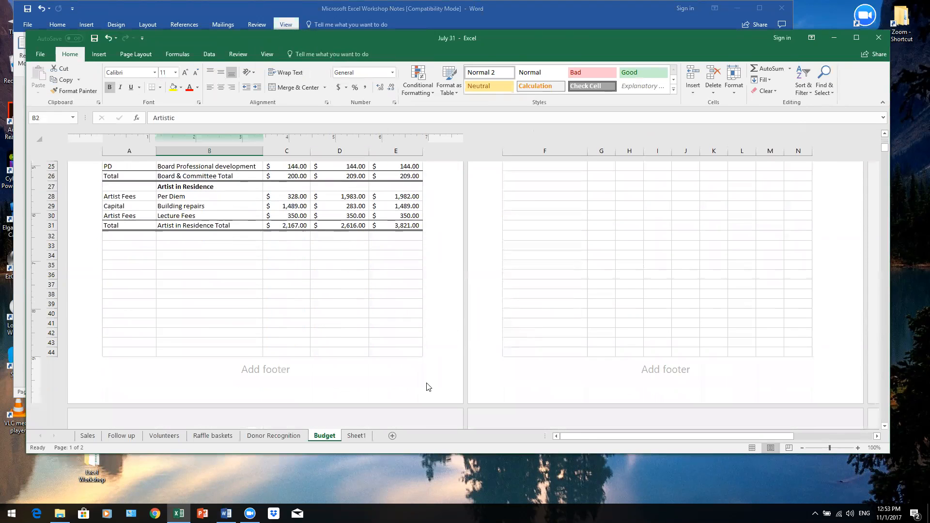
pyautogui.click(384, 336)
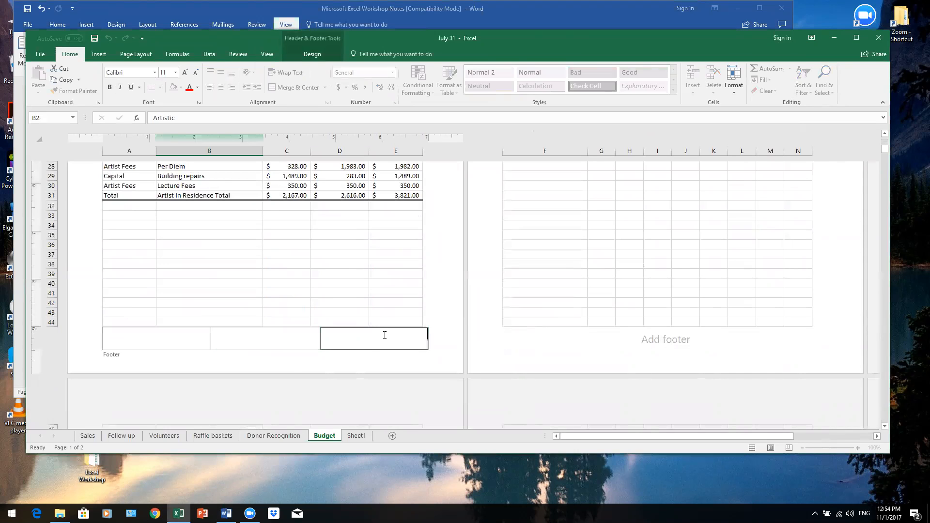
pyautogui.click(317, 55)
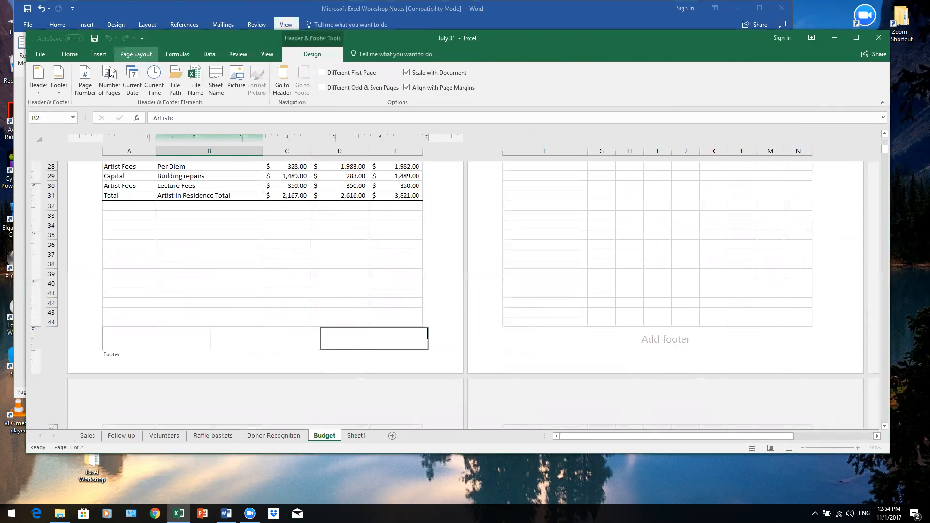
pyautogui.click(88, 77)
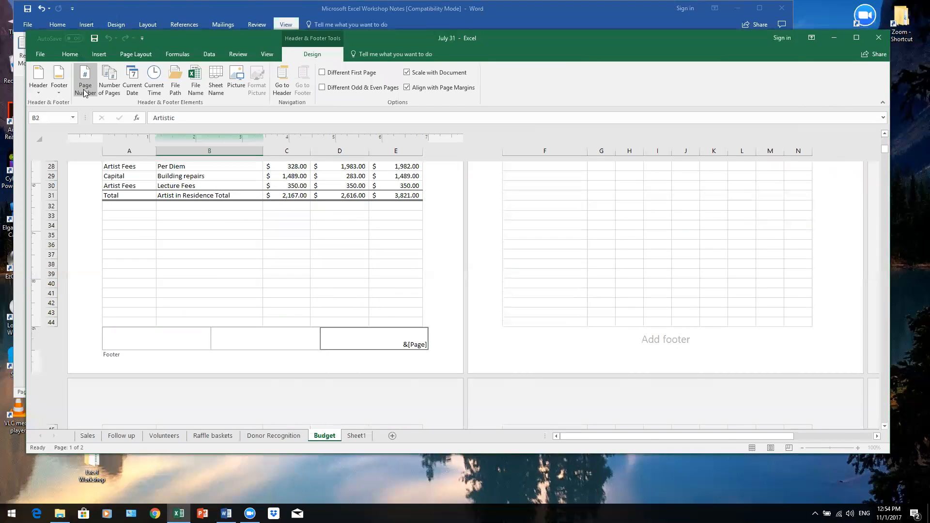
pyautogui.write('of')
pyautogui.click(110, 78)
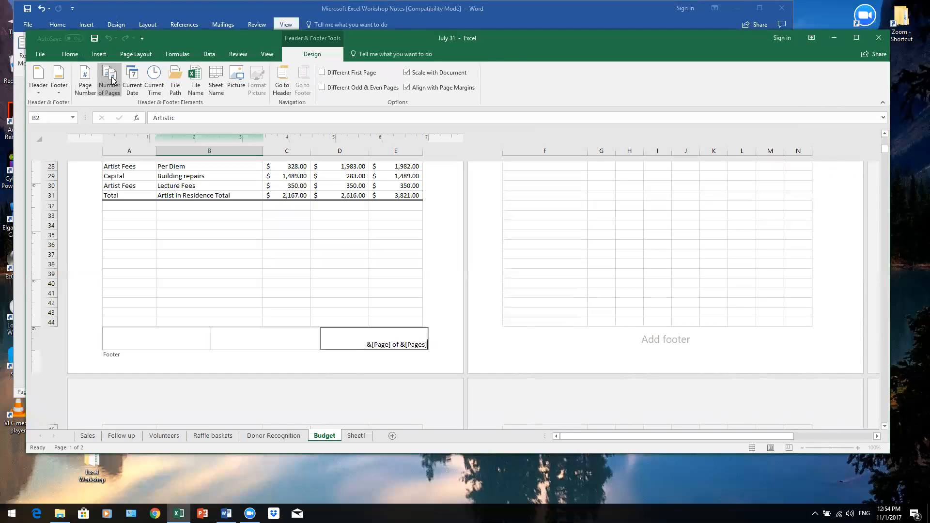
# Add the current date and time, separated by a space, on a second footer line, and return the sheet to Normal view.
pyautogui.press('Return')
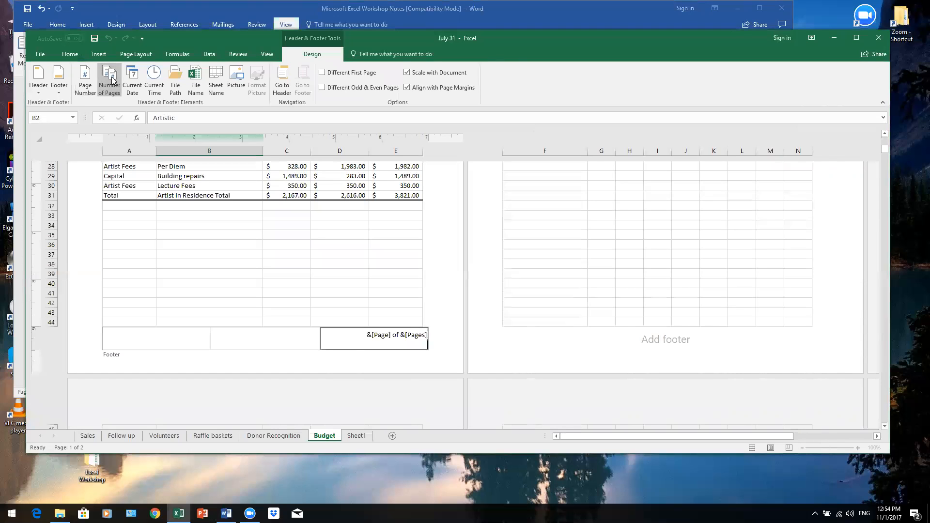
pyautogui.click(134, 83)
pyautogui.click(154, 79)
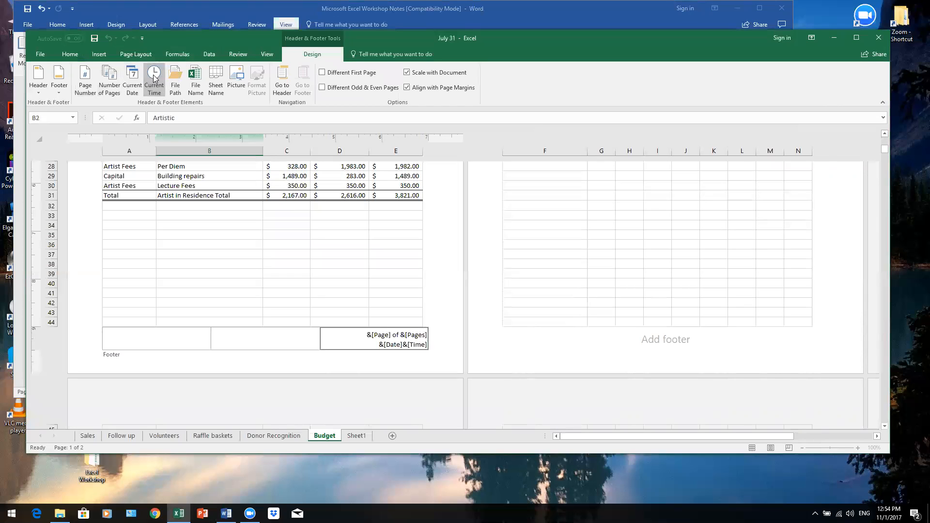
pyautogui.click(402, 345)
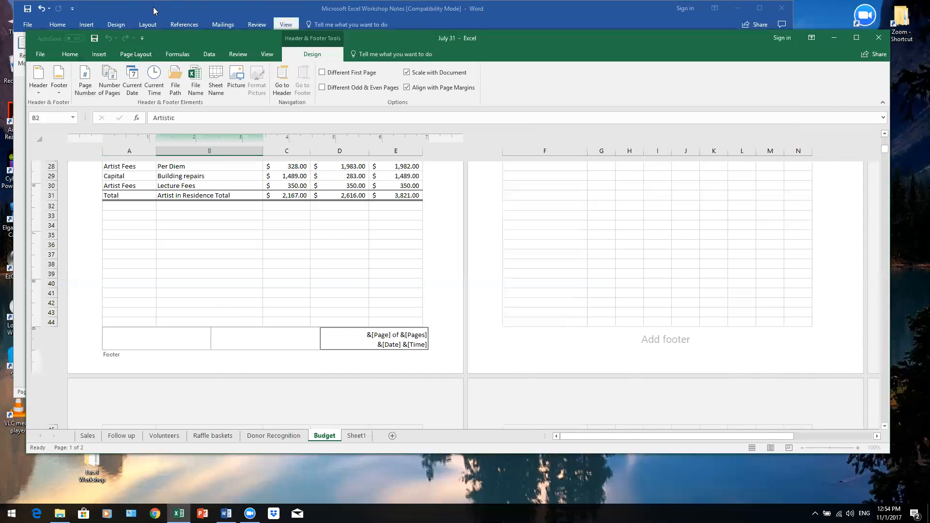
pyautogui.click(266, 54)
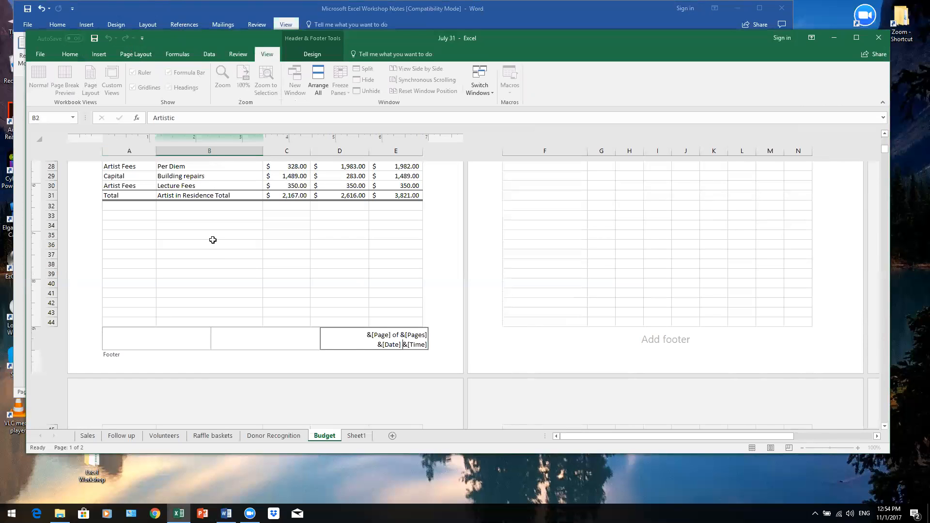
pyautogui.moveTo(214, 242); pyautogui.dragTo(230, 237)
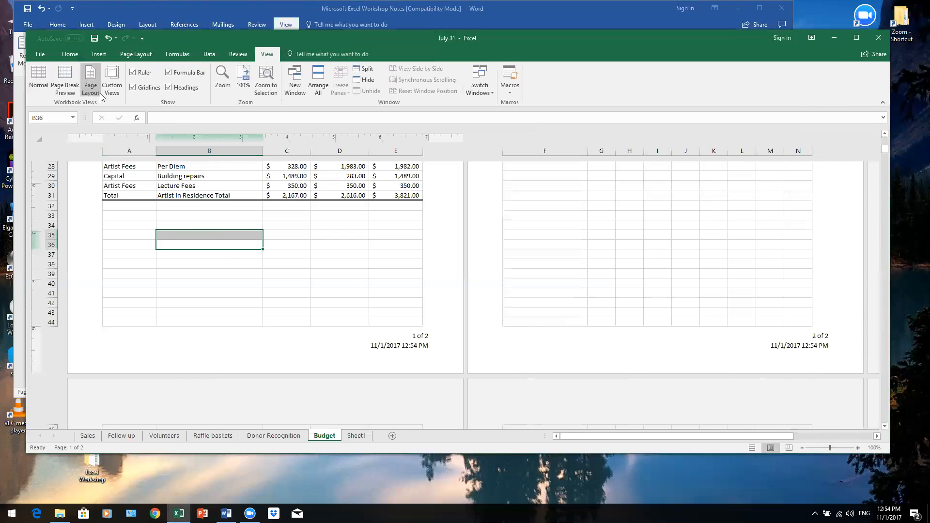
pyautogui.click(38, 79)
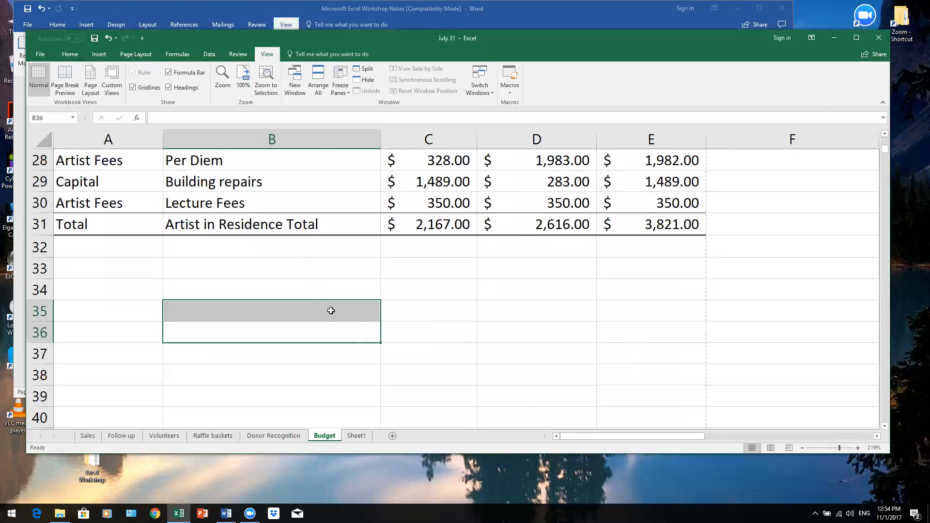
# Look through the Budget sheet's rows, glance at Sheet1, and return to the Budget header row.
pyautogui.scroll(9, 328, 308)
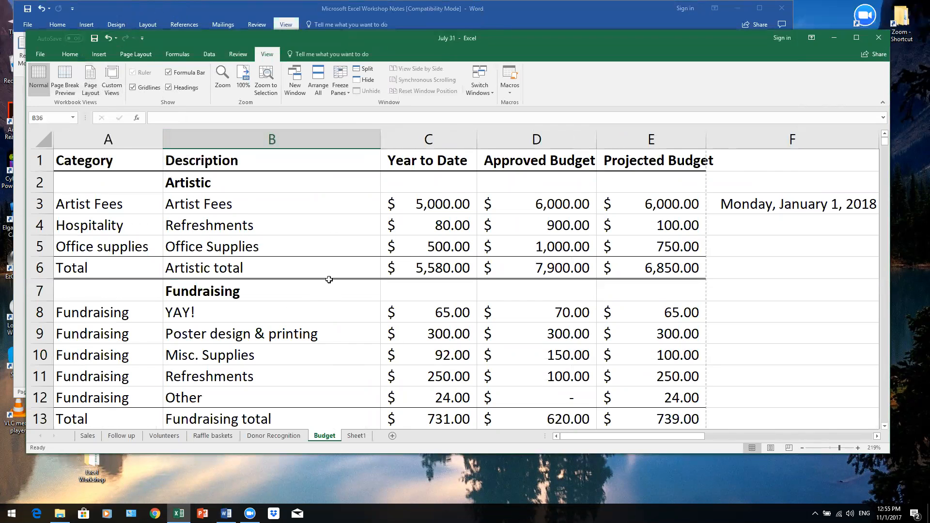
pyautogui.scroll(-1, 328, 279)
pyautogui.scroll(-3, 335, 274)
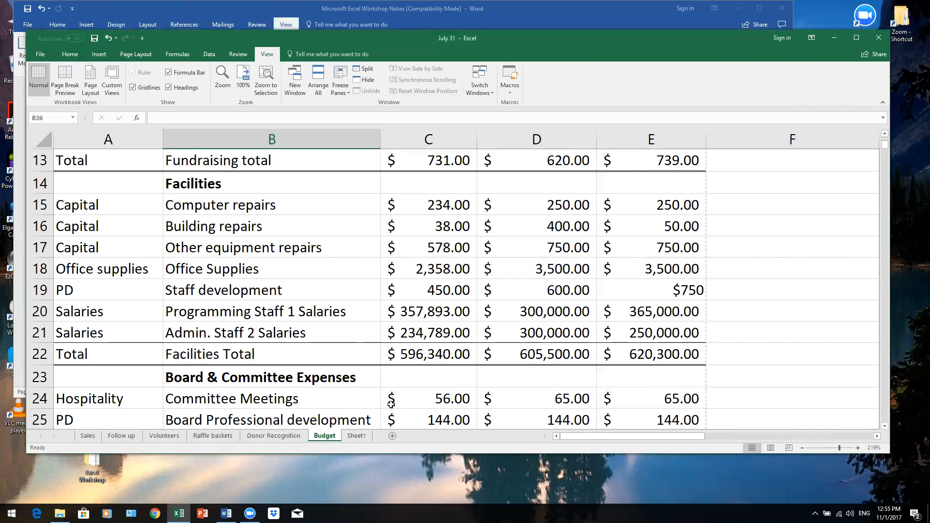
pyautogui.click(346, 438)
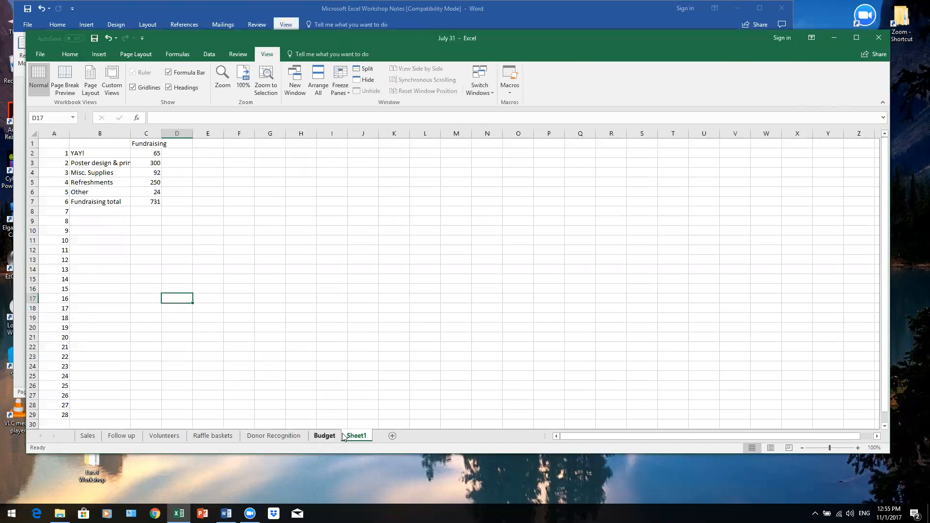
pyautogui.click(326, 437)
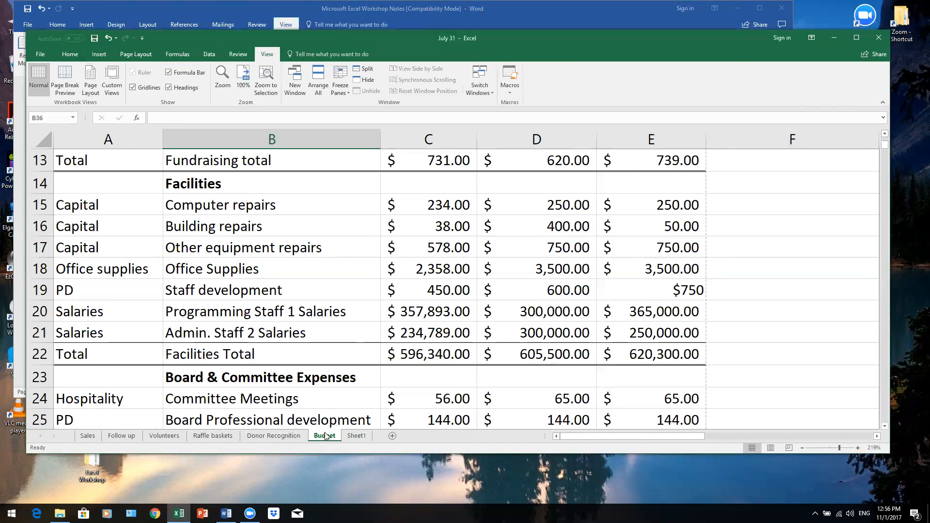
pyautogui.scroll(4, 231, 329)
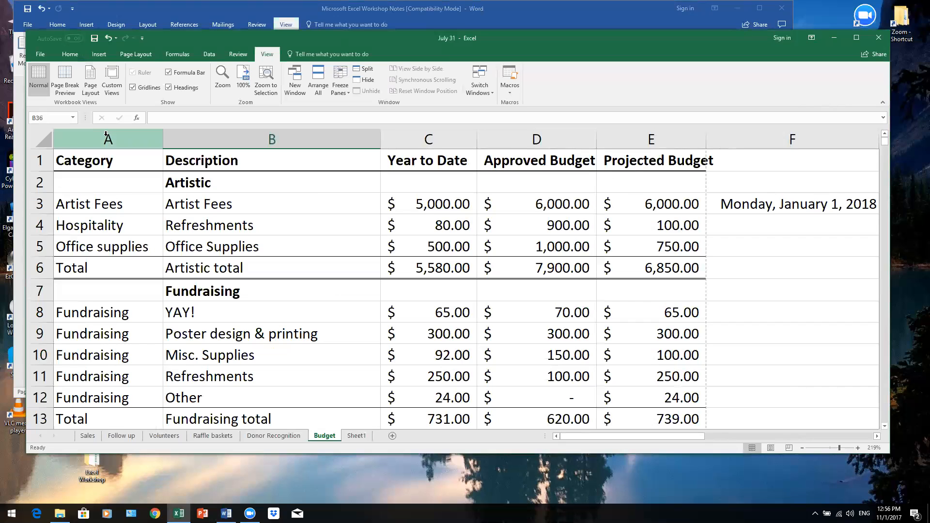
# Select the Category column, look through its entries, and finish on the first Artist Fees category cell.
pyautogui.click(106, 136)
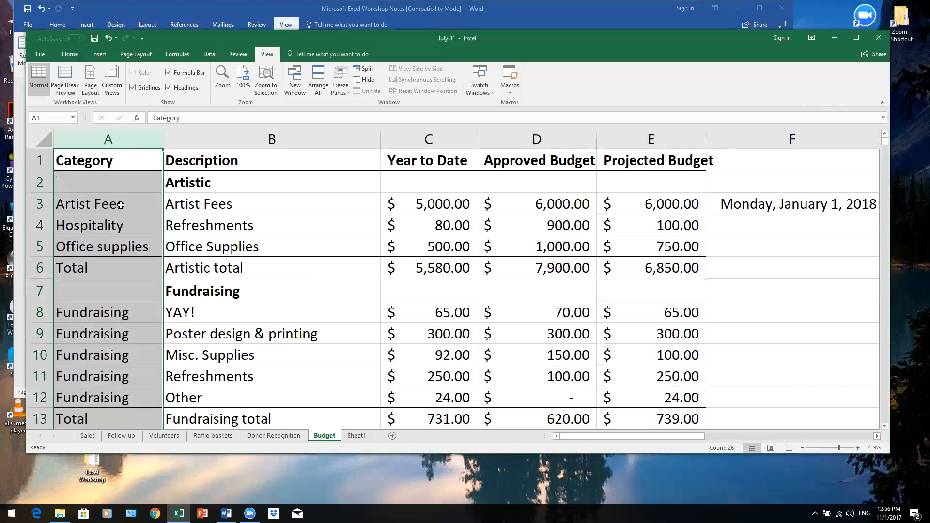
pyautogui.scroll(-1, 121, 204)
pyautogui.scroll(1, 121, 203)
pyautogui.scroll(-1, 121, 205)
pyautogui.scroll(-1, 119, 209)
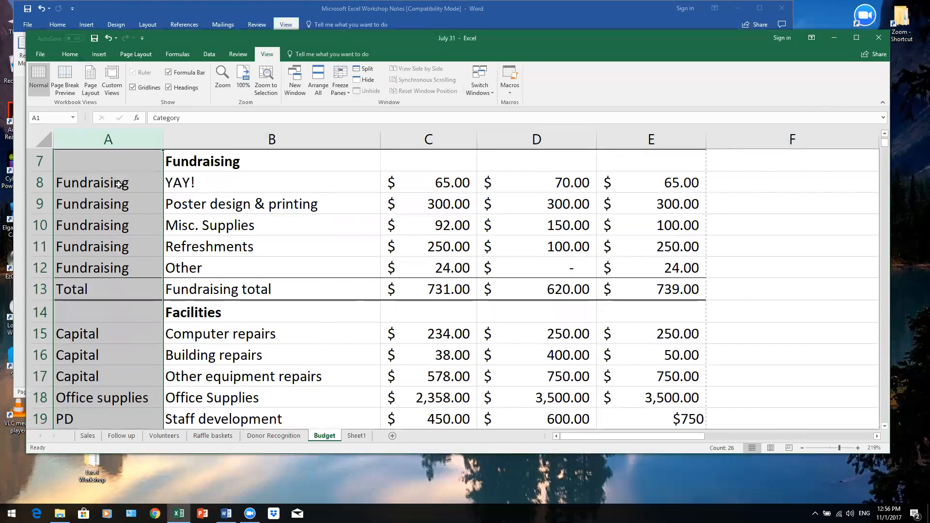
pyautogui.scroll(2, 119, 189)
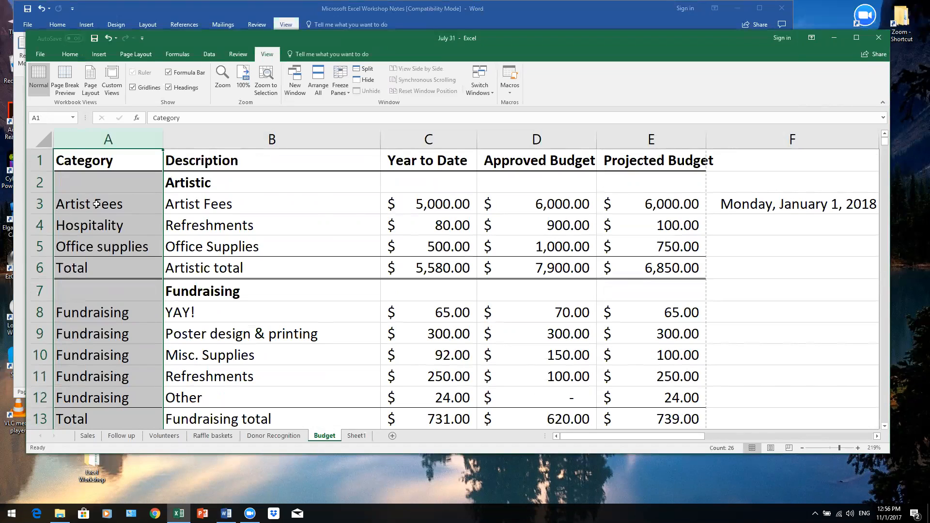
pyautogui.click(95, 204)
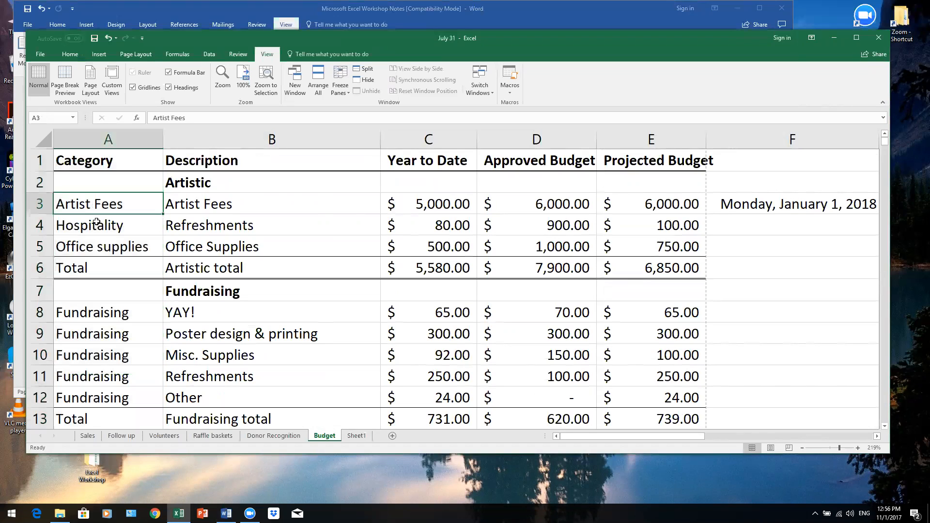
# Look through the Budget sheet's category entries from Hospitality and Office supplies to Fundraising and Capital, and return to the header row.
pyautogui.click(96, 223)
pyautogui.click(101, 245)
pyautogui.click(92, 310)
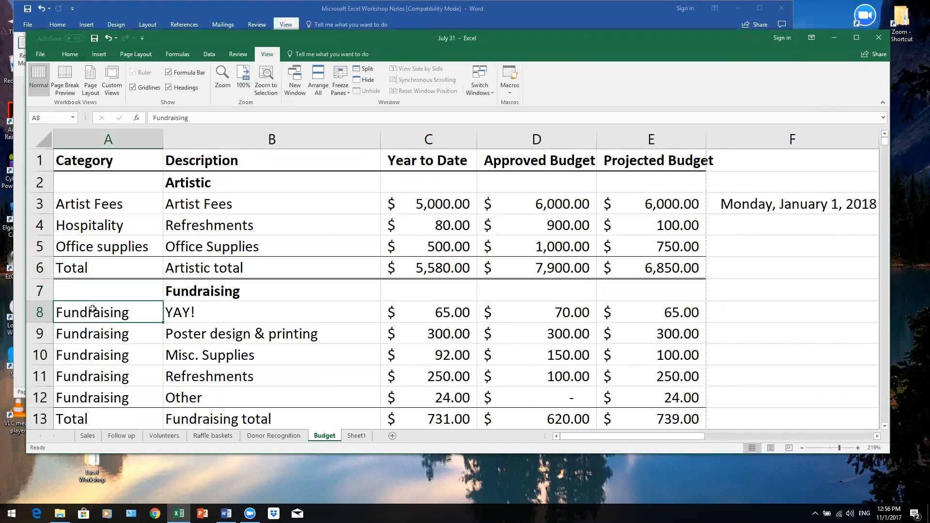
pyautogui.scroll(-3, 92, 310)
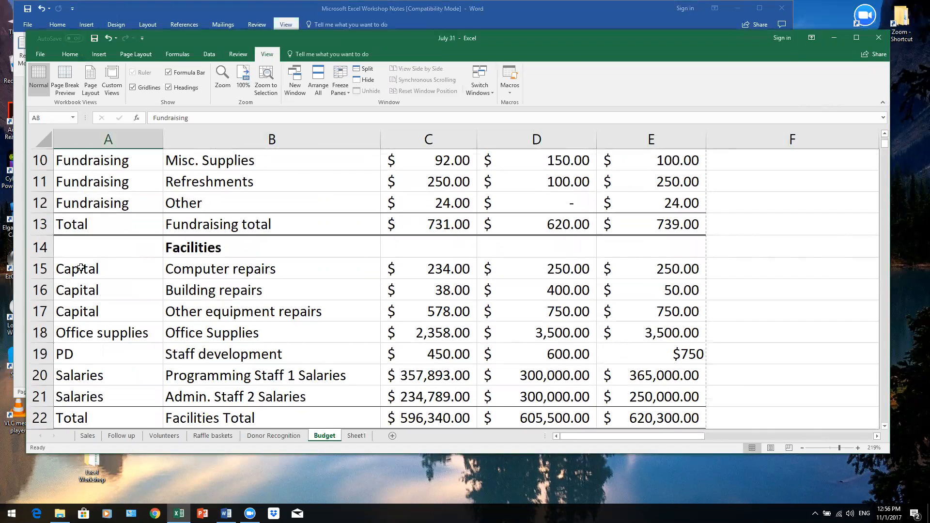
pyautogui.click(80, 268)
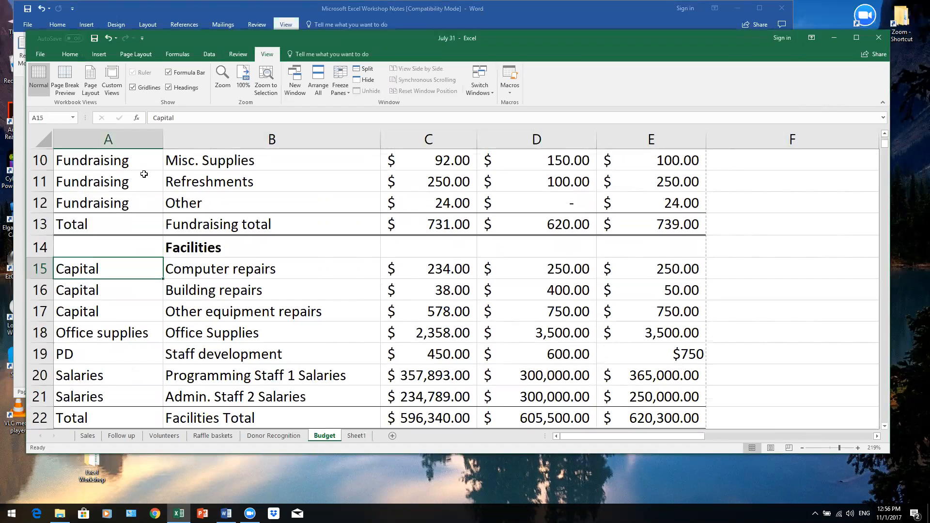
pyautogui.scroll(3, 149, 259)
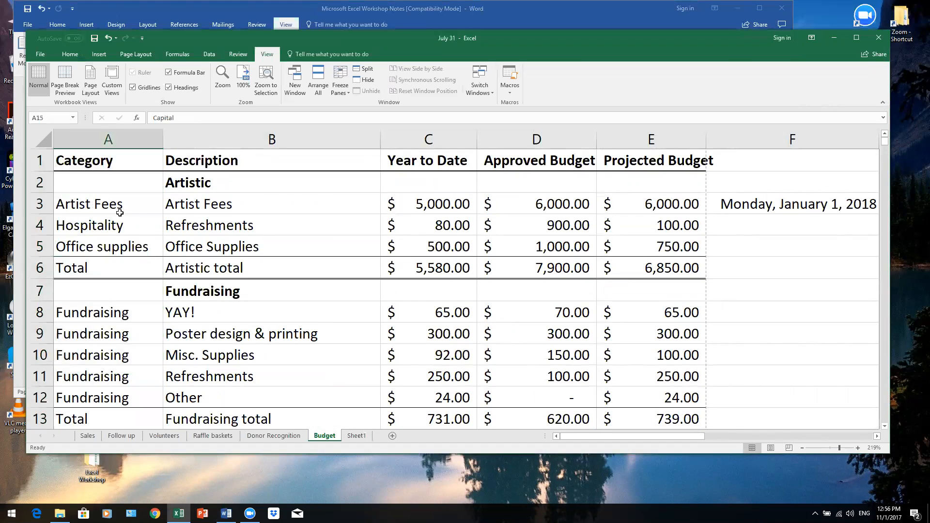
# Create a PivotChart from columns A through E of the Budget sheet, placed on a new worksheet.
pyautogui.moveTo(89, 141); pyautogui.dragTo(682, 134)
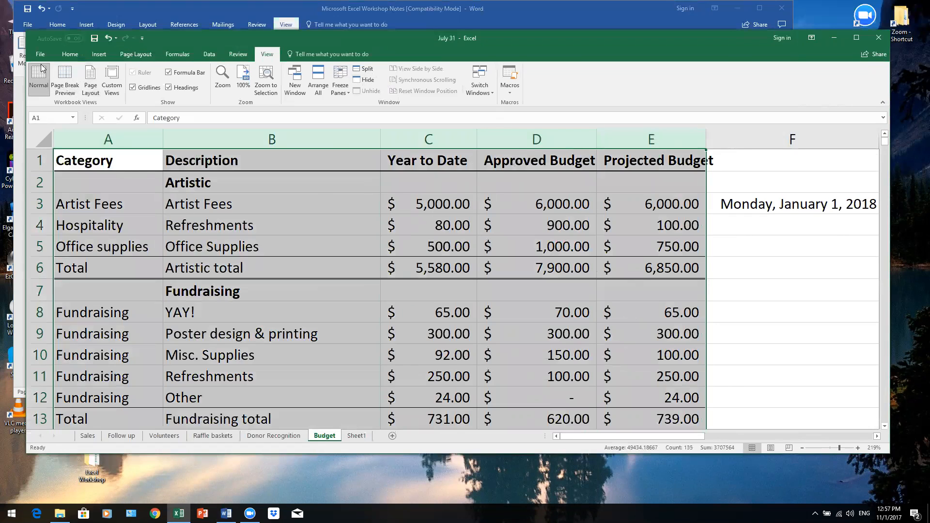
pyautogui.click(208, 54)
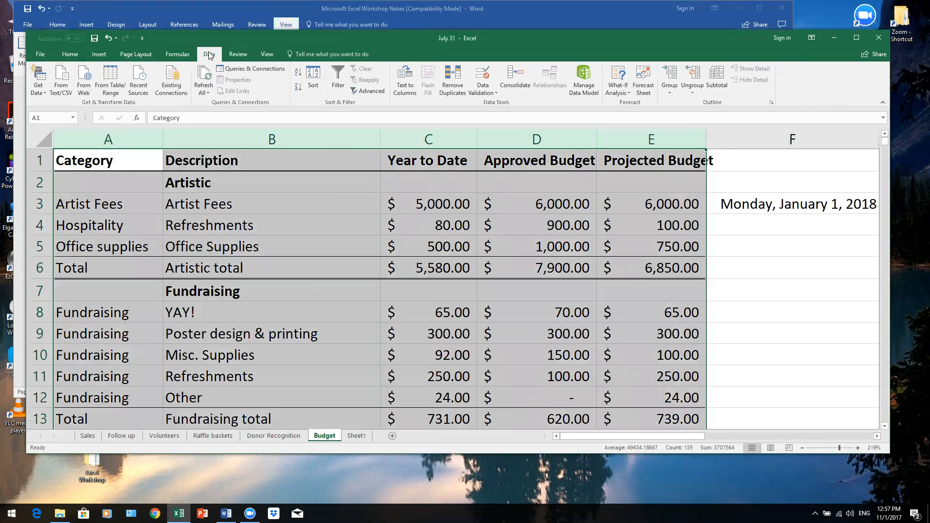
pyautogui.click(323, 57)
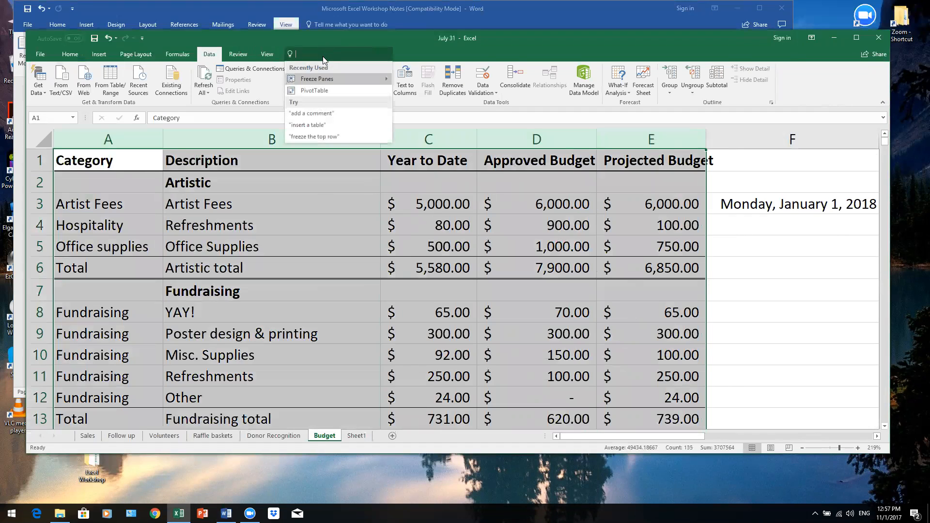
pyautogui.write('pi')
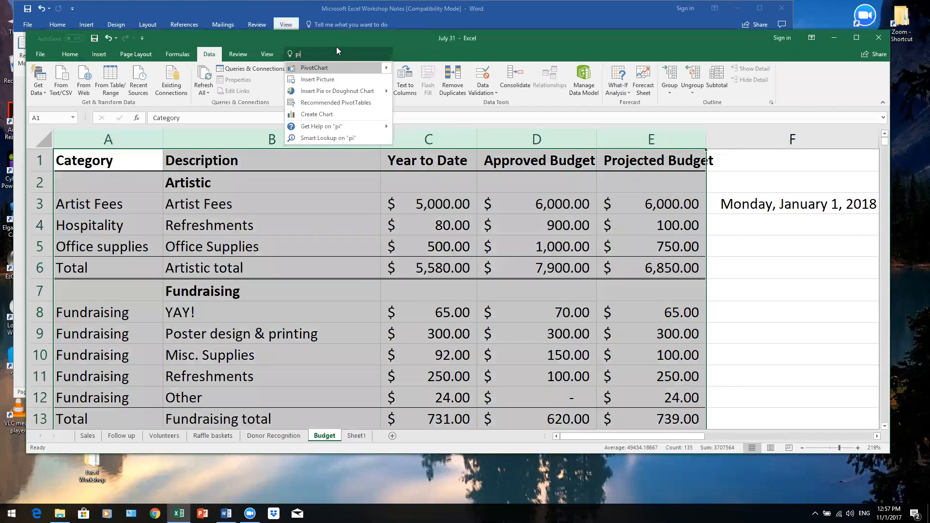
pyautogui.click(310, 67)
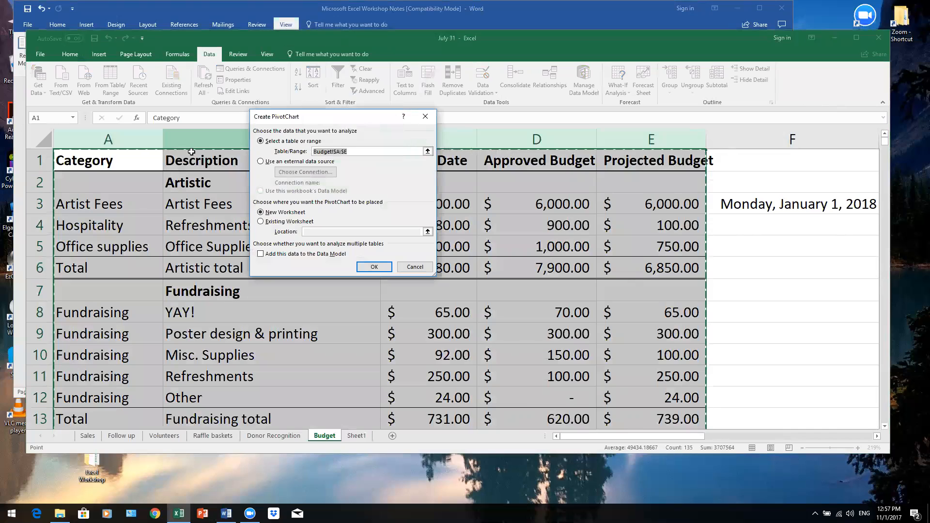
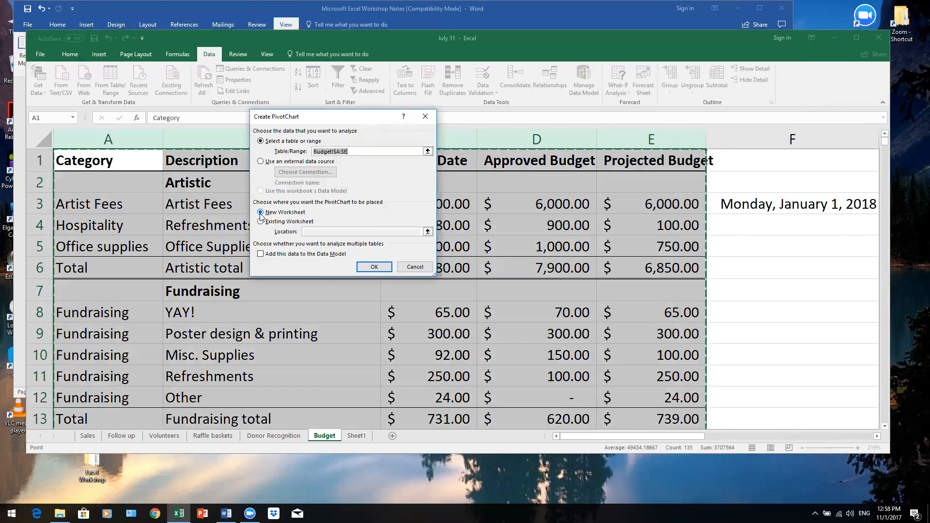
pyautogui.click(374, 269)
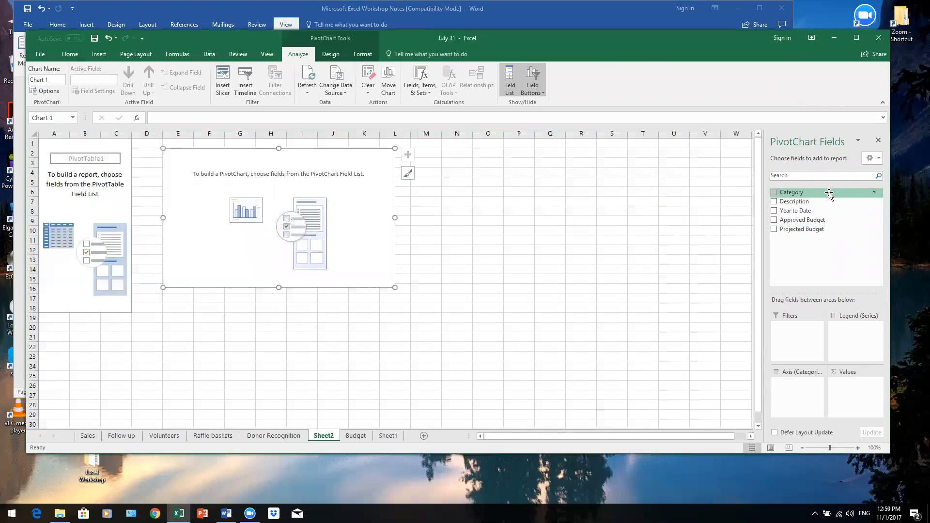
# Chart the Year to Date values with Category on the axis, and move the chart well clear of the PivotTable.
pyautogui.moveTo(829, 194); pyautogui.dragTo(795, 388)
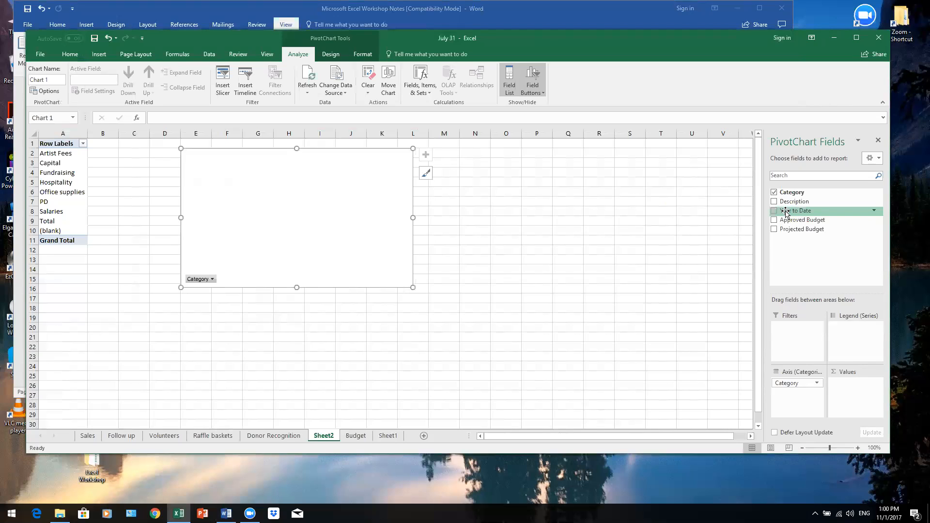
pyautogui.moveTo(786, 213); pyautogui.dragTo(852, 394)
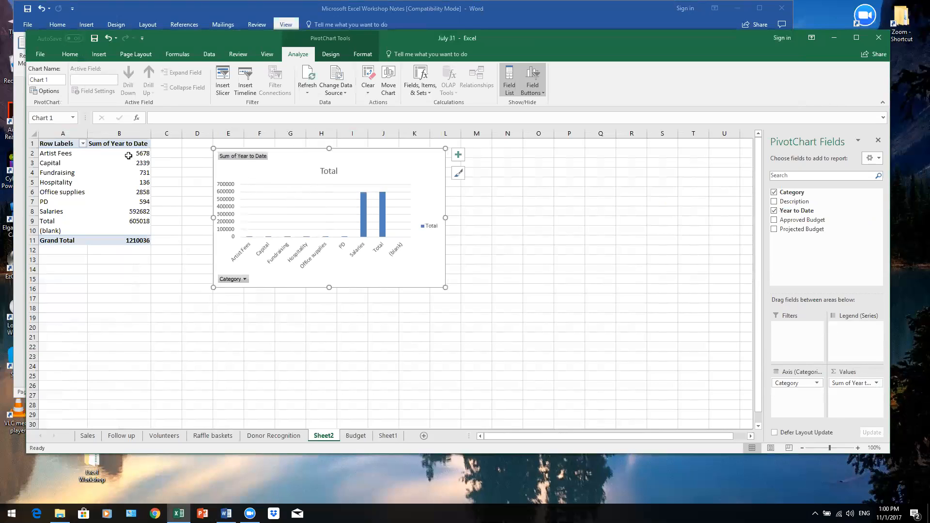
pyautogui.moveTo(292, 159)
pyautogui.mouseDown()
pyautogui.moveTo(474, 256)
pyautogui.moveTo(497, 241)
pyautogui.mouseUp()
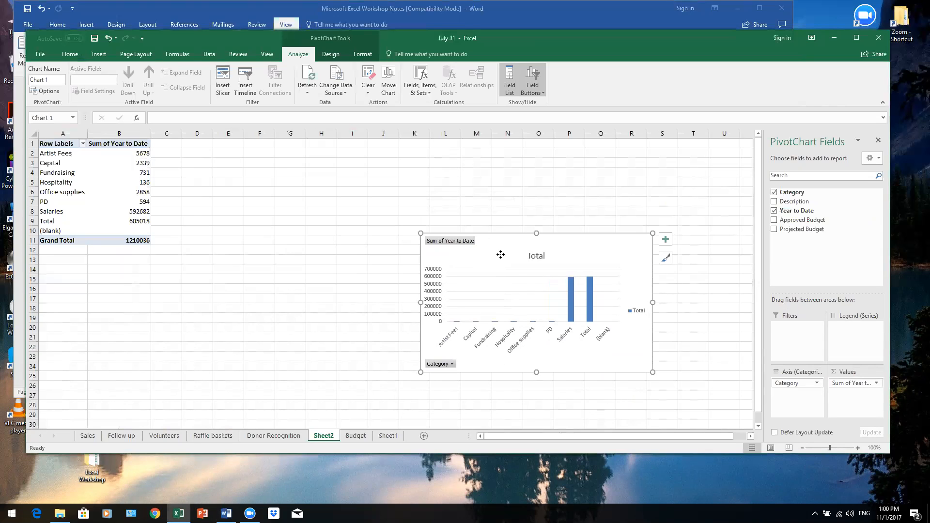
pyautogui.moveTo(500, 254); pyautogui.dragTo(548, 281)
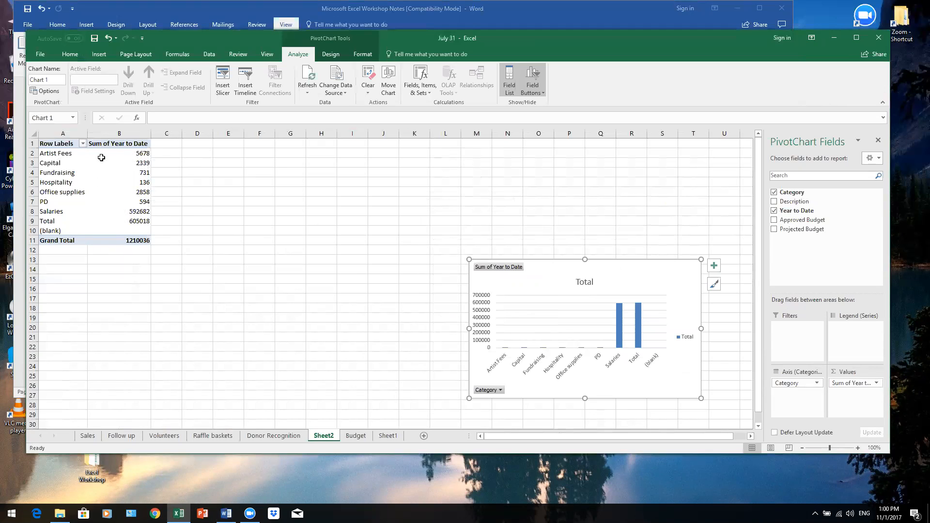
# Summarize the PivotChart's Year to Date values by Count, comparing the Sum and Count options first.
pyautogui.moveTo(131, 153)
pyautogui.click(877, 383)
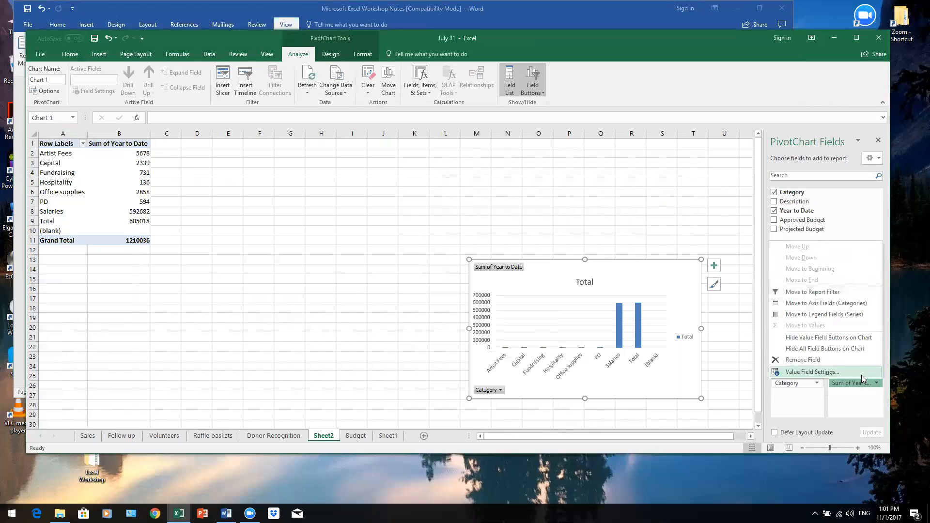
pyautogui.click(812, 372)
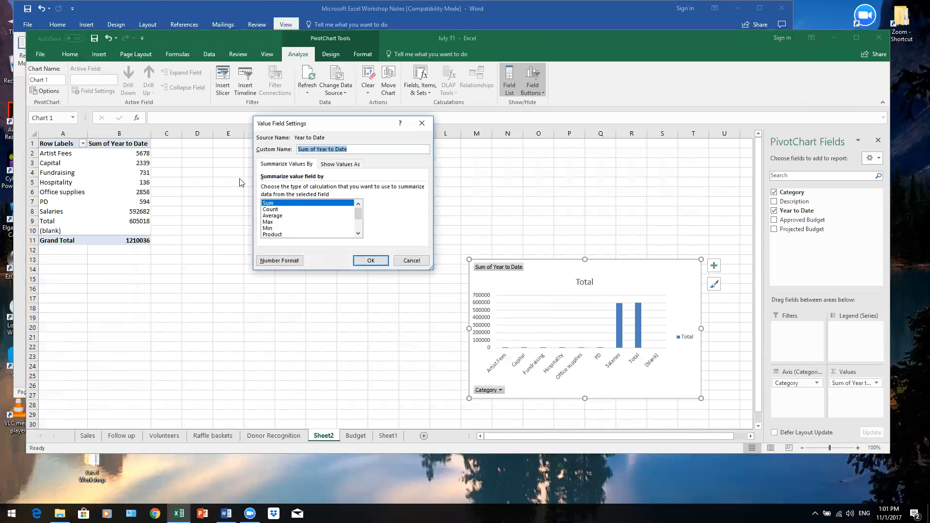
pyautogui.click(274, 210)
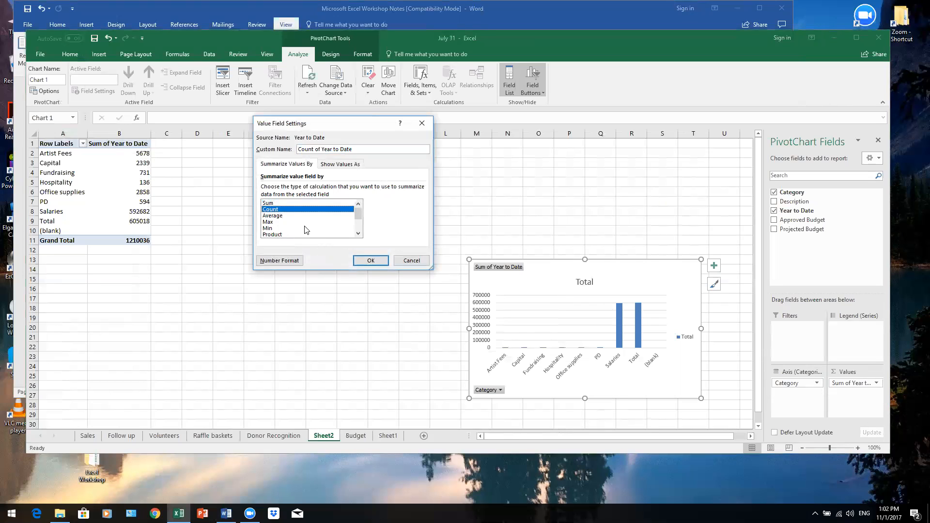
pyautogui.click(283, 203)
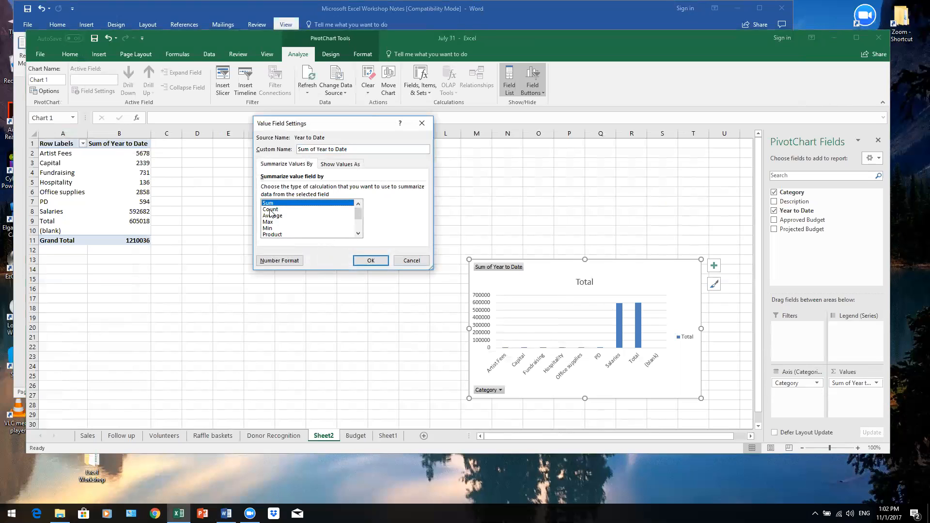
pyautogui.click(270, 209)
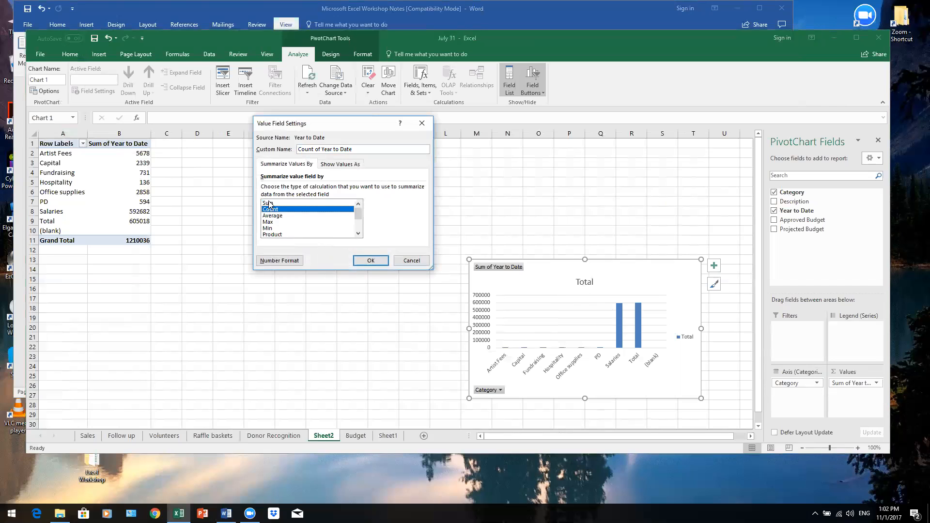
pyautogui.click(376, 261)
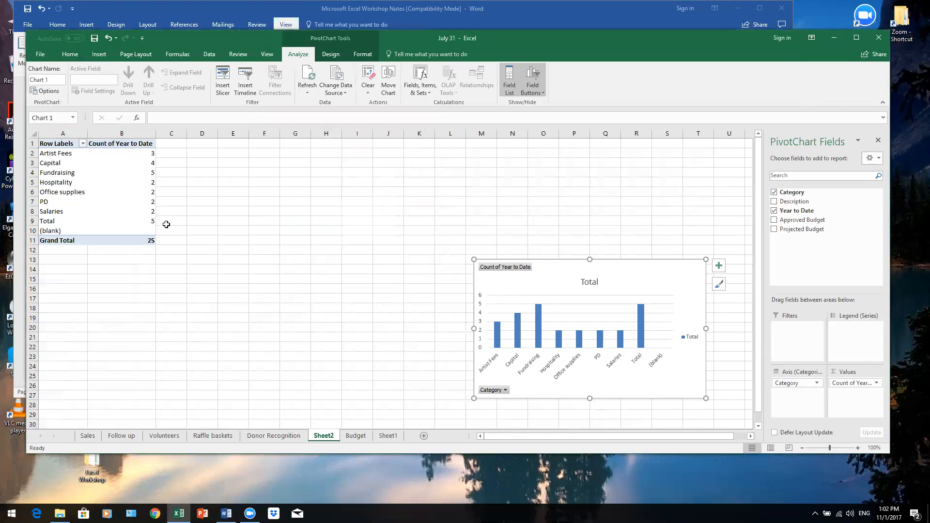
# Set the Year to Date value field to be summarized by Sum.
pyautogui.click(878, 384)
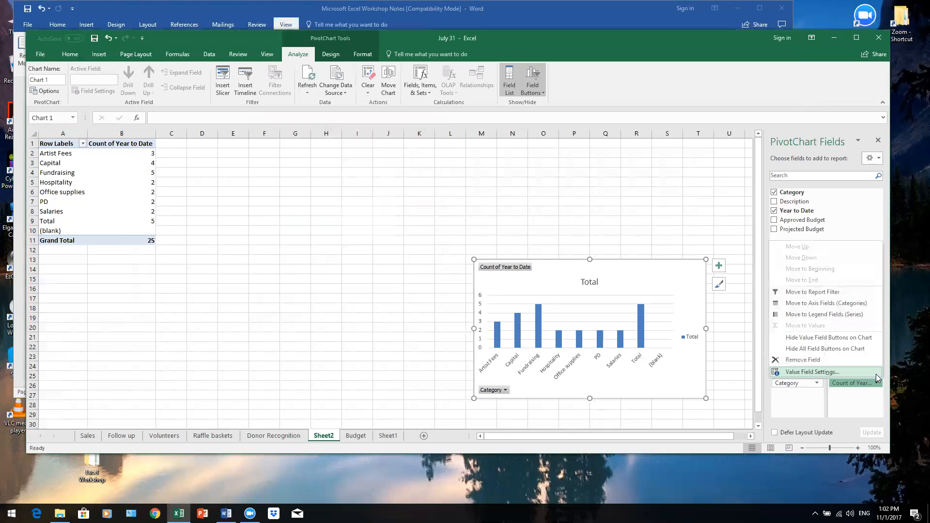
pyautogui.click(867, 373)
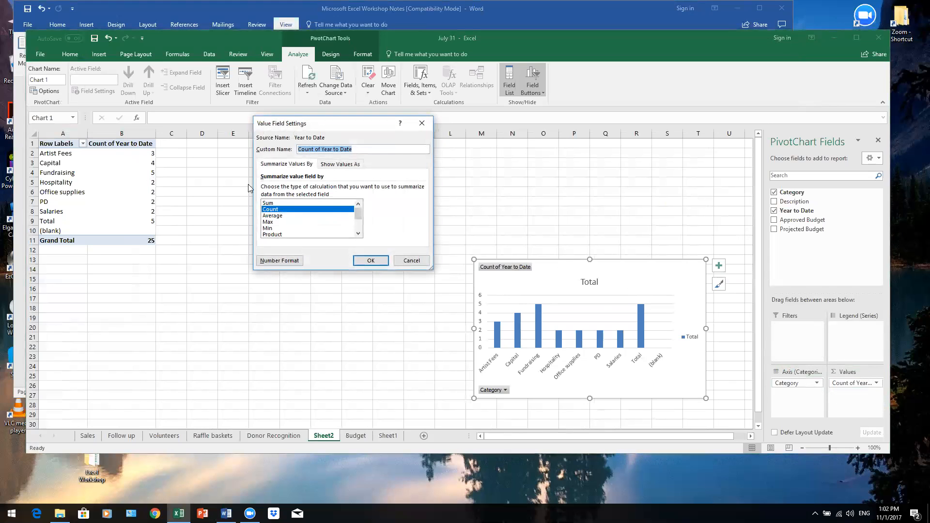
pyautogui.click(279, 203)
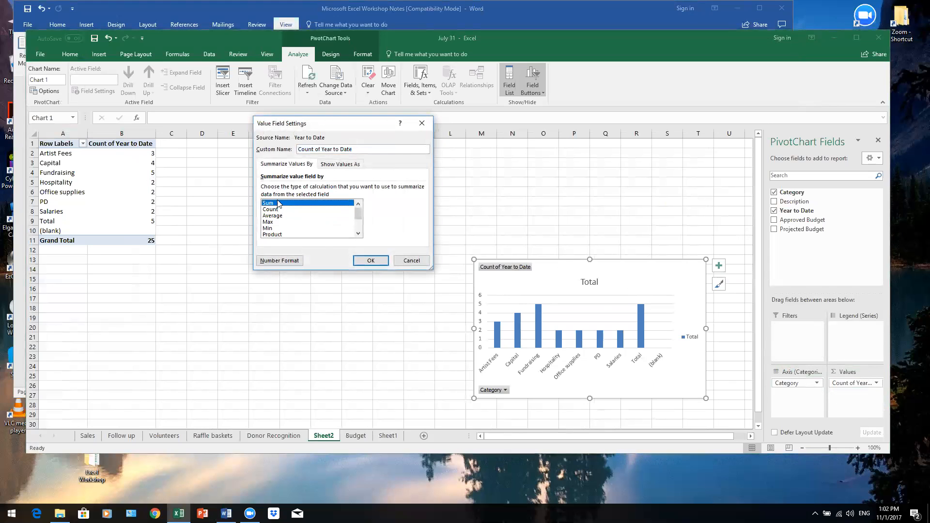
pyautogui.click(371, 260)
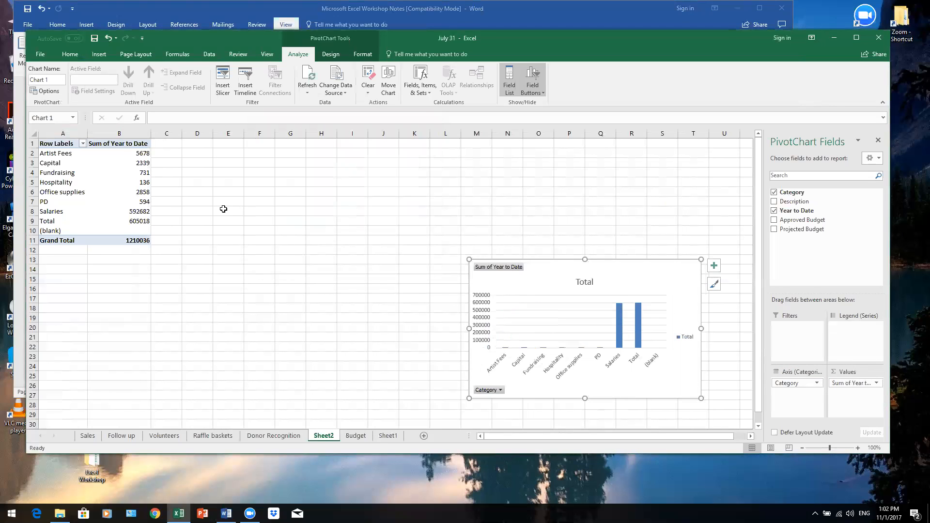
# Try to delete the Capital row's Year to Date value directly in the PivotTable.
pyautogui.click(129, 162)
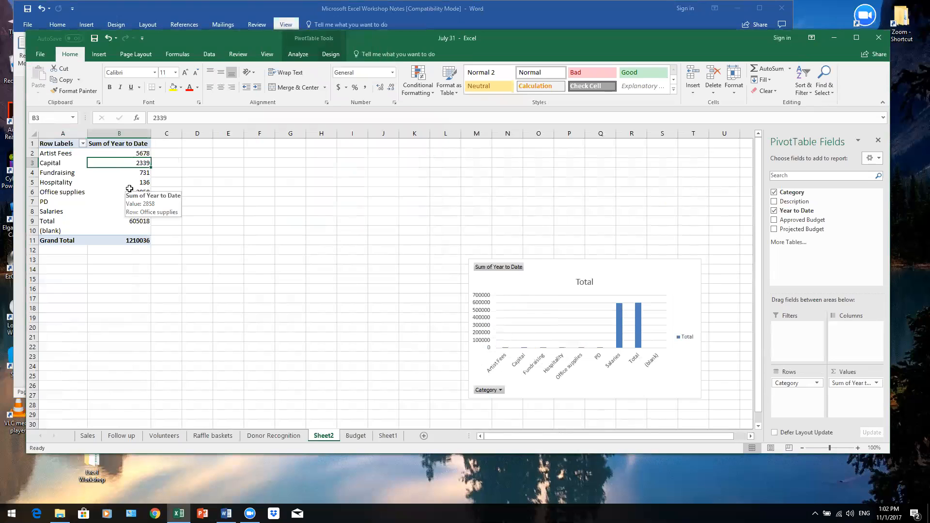
pyautogui.press('Delete')
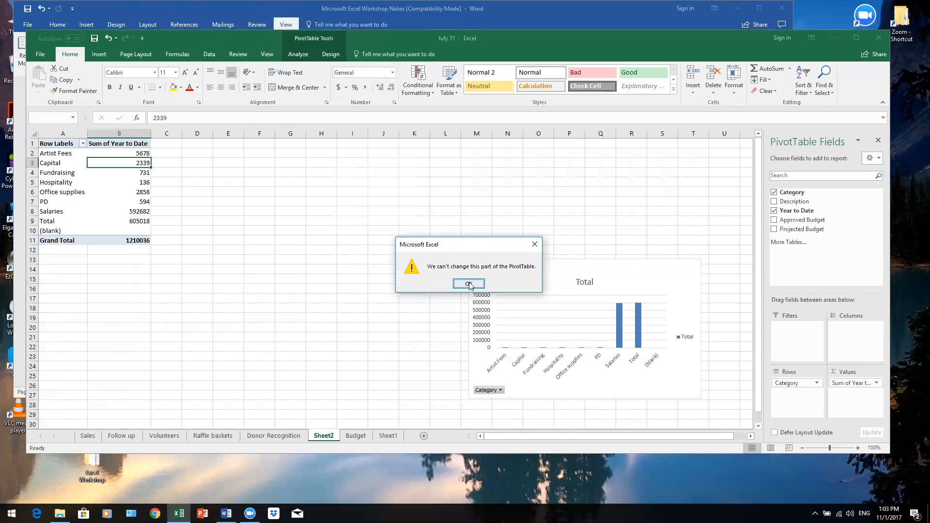
pyautogui.click(468, 284)
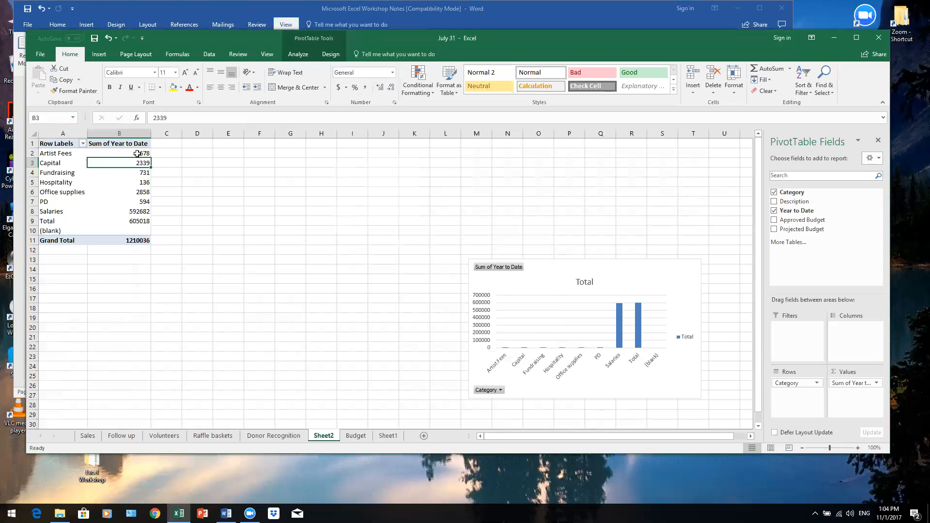
# Filter the PivotTable's row labels to Capital only, and add the Description field below Category in the rows.
pyautogui.click(82, 144)
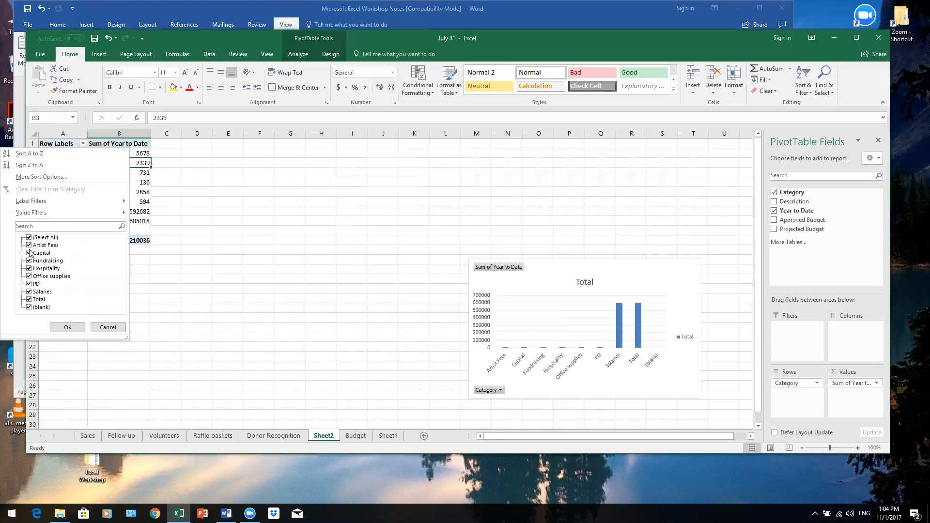
pyautogui.click(29, 253)
pyautogui.click(29, 237)
pyautogui.click(29, 253)
pyautogui.click(68, 327)
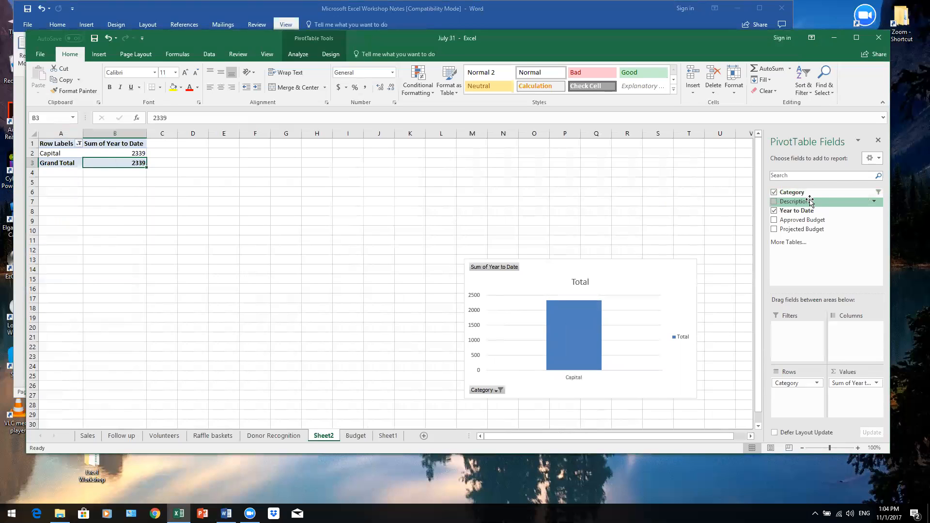
pyautogui.moveTo(809, 202); pyautogui.dragTo(799, 406)
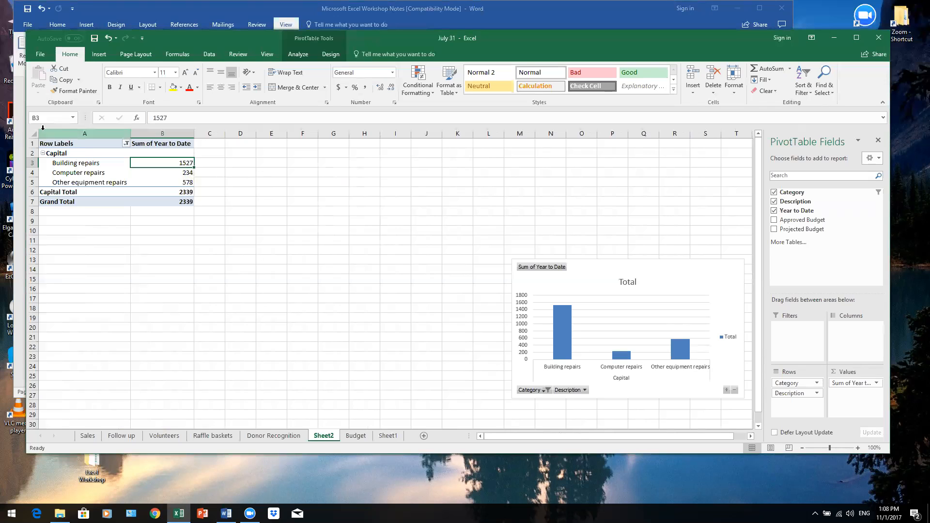
pyautogui.click(32, 132)
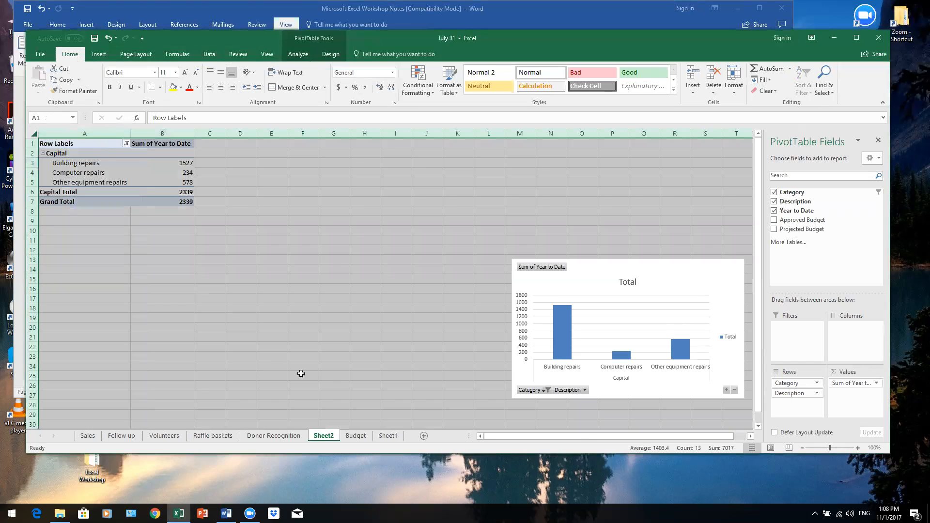
pyautogui.click(49, 55)
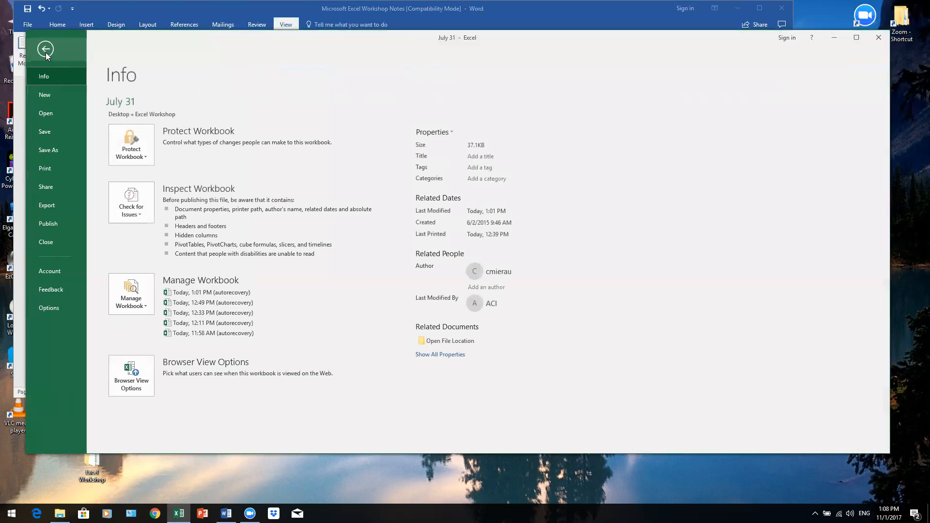
pyautogui.click(48, 43)
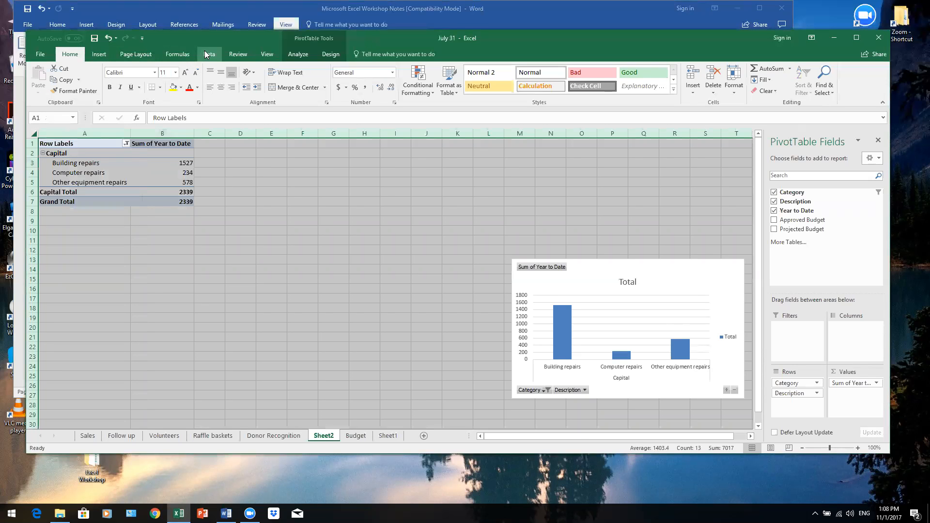
pyautogui.click(247, 55)
pyautogui.click(209, 54)
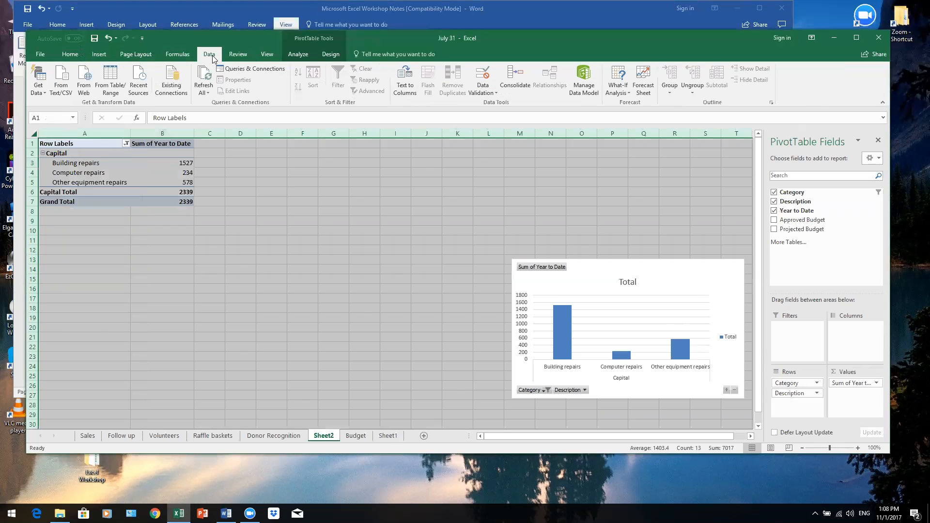
pyautogui.click(177, 54)
pyautogui.click(147, 54)
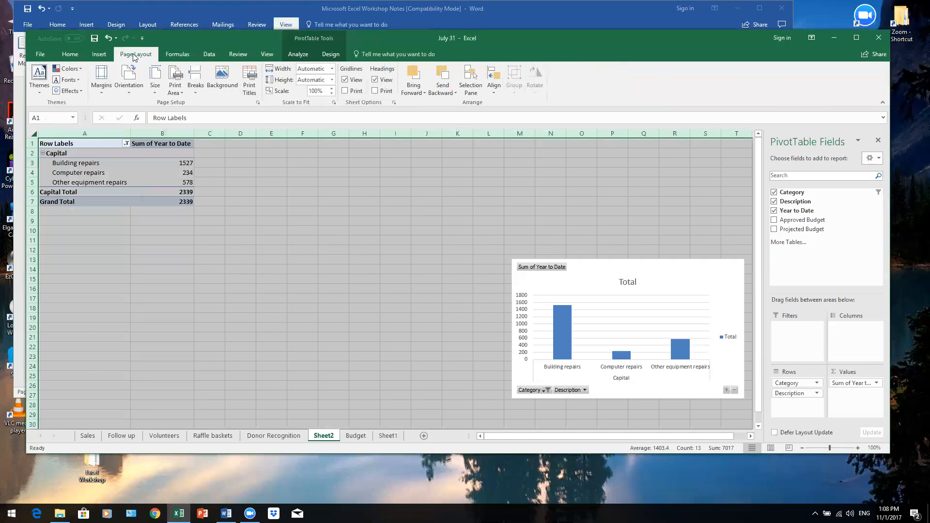
pyautogui.click(102, 55)
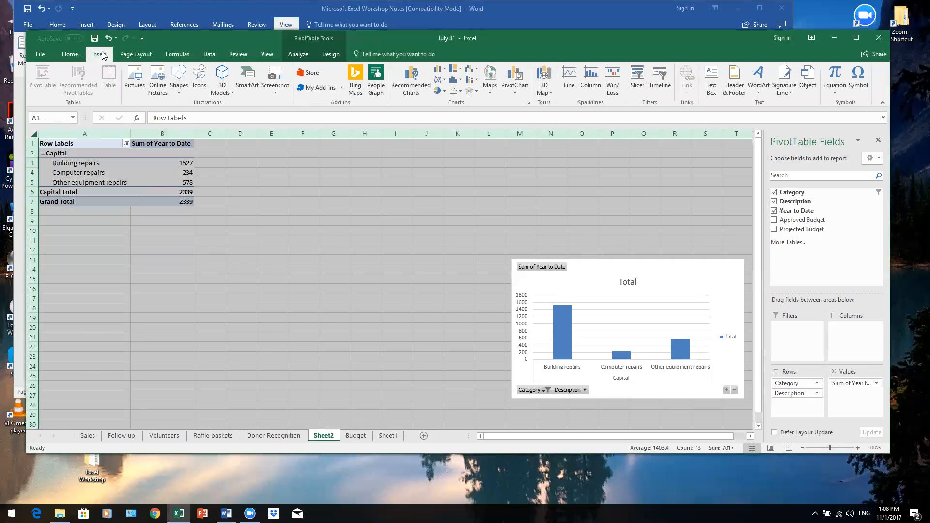
pyautogui.click(70, 54)
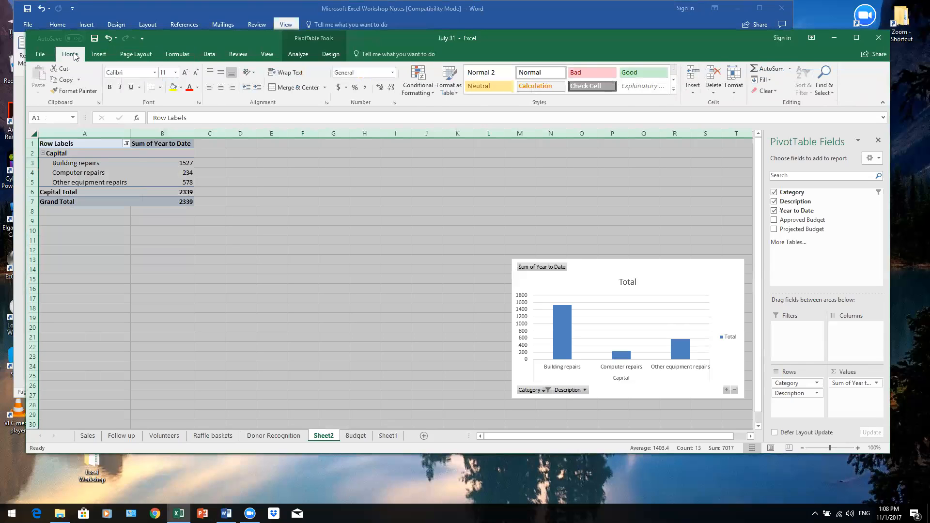
pyautogui.click(392, 73)
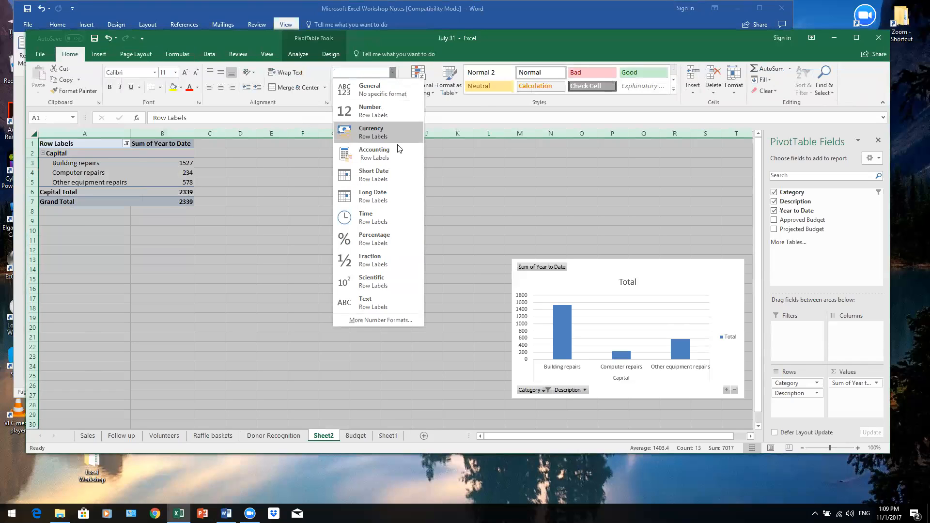
pyautogui.click(286, 211)
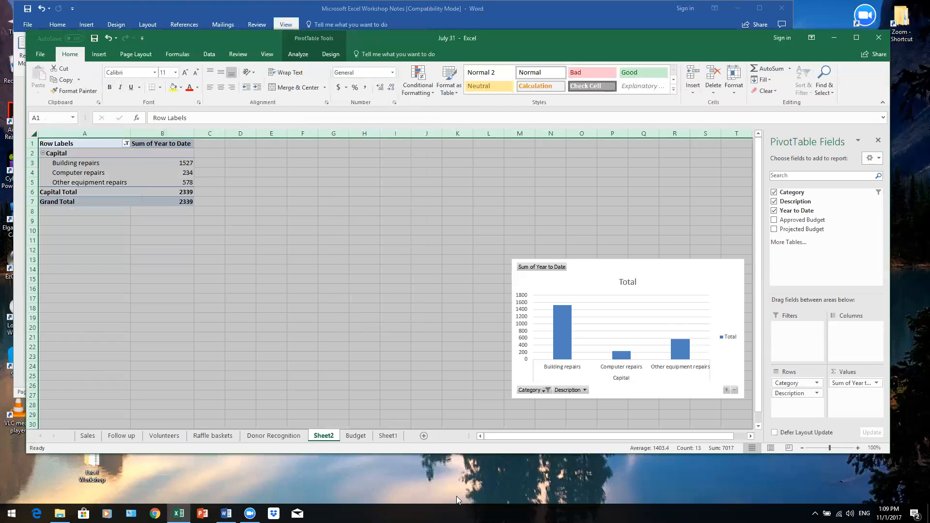
# Apply the Currency number format to columns A through E of the Budget sheet.
pyautogui.click(356, 435)
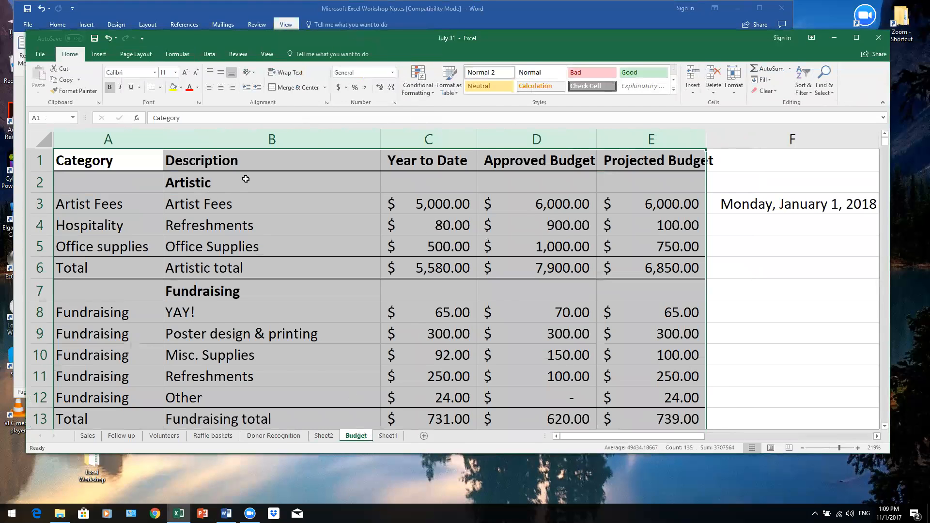
pyautogui.moveTo(108, 139); pyautogui.dragTo(665, 134)
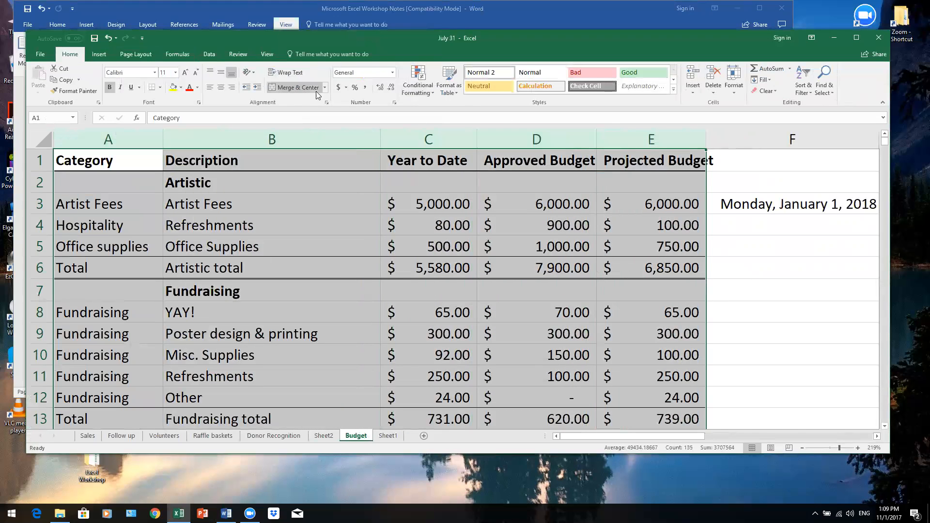
pyautogui.click(391, 73)
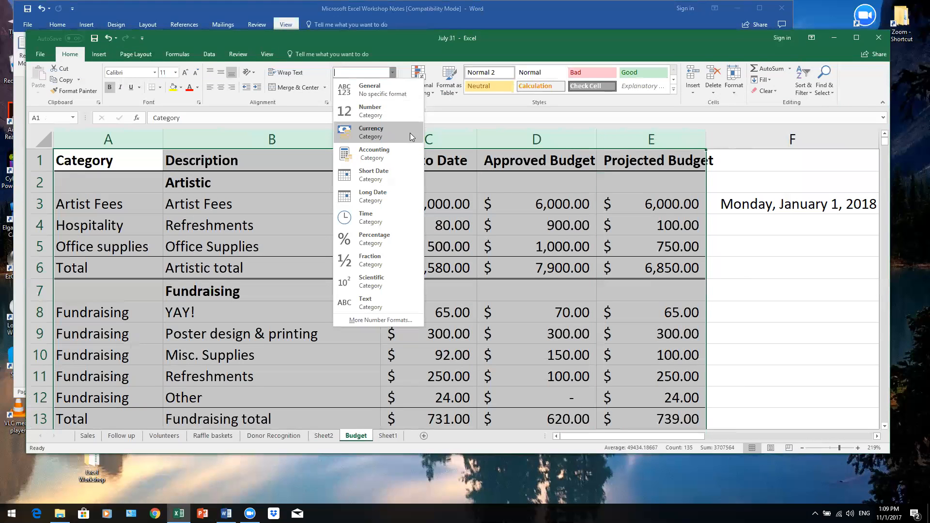
pyautogui.click(380, 136)
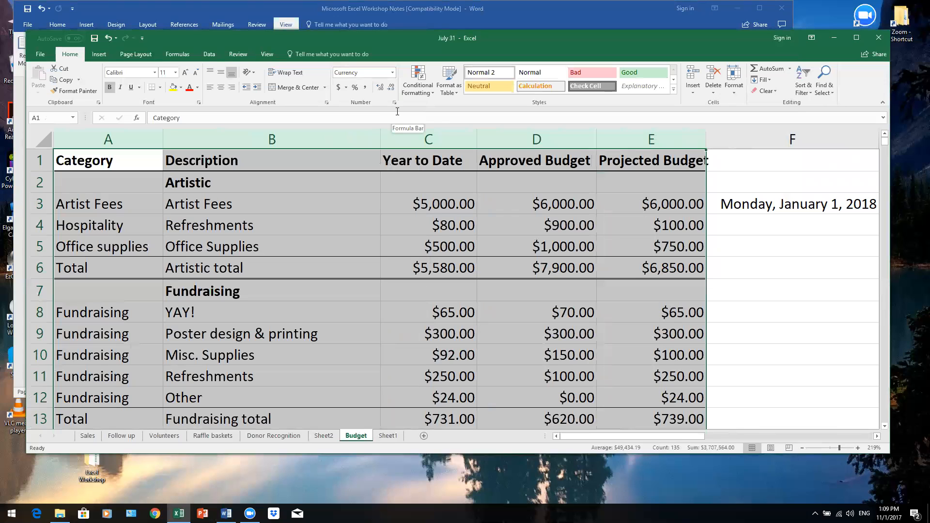
# Apply the Accounting number format to columns A through E of the Budget sheet.
pyautogui.click(260, 207)
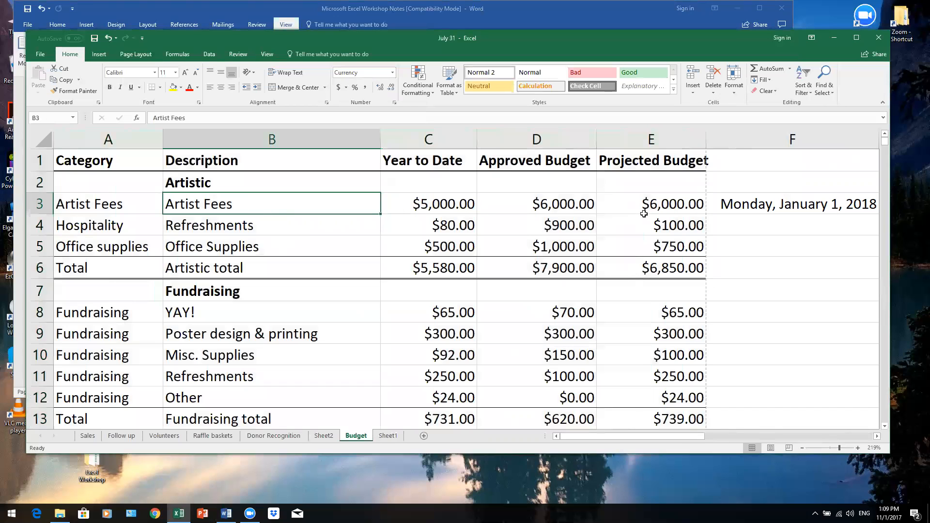
pyautogui.moveTo(96, 130); pyautogui.dragTo(619, 133)
pyautogui.click(393, 73)
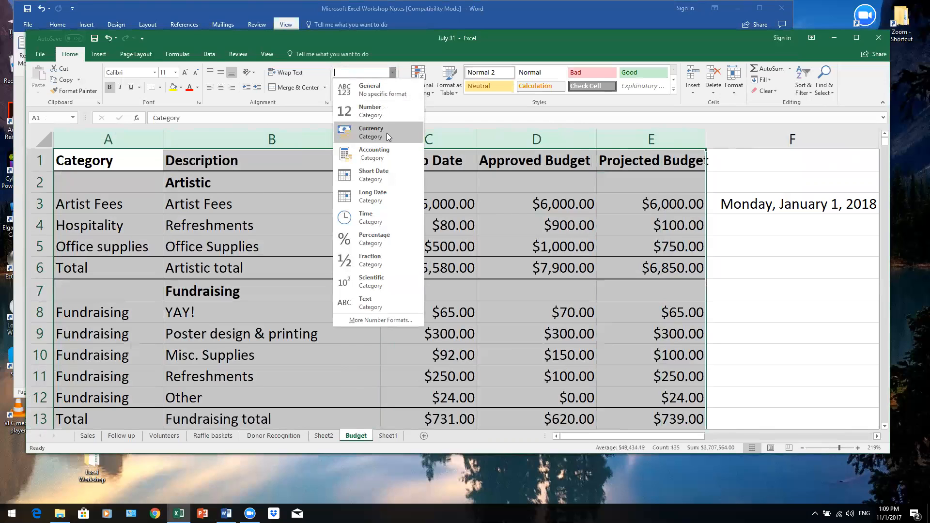
pyautogui.click(387, 155)
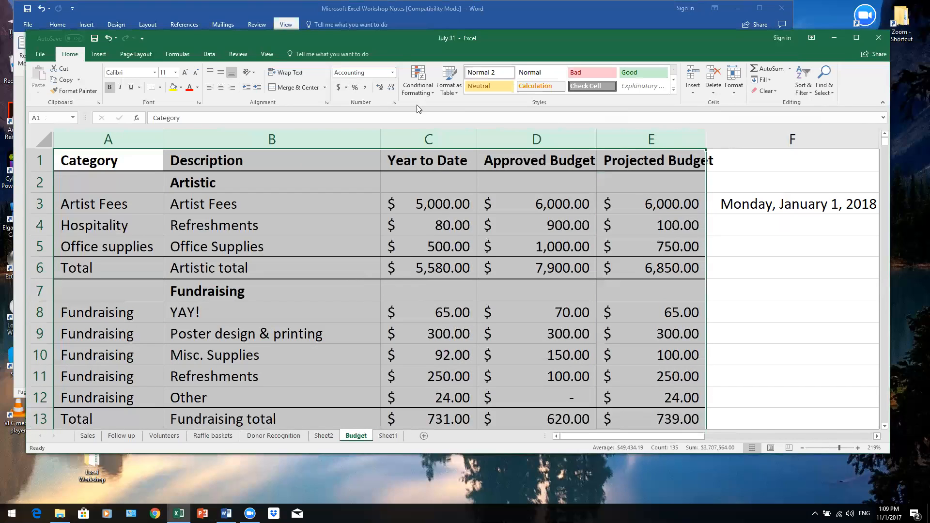
# Open the list of file types available for saving a copy of the July 31 workbook.
pyautogui.click(41, 54)
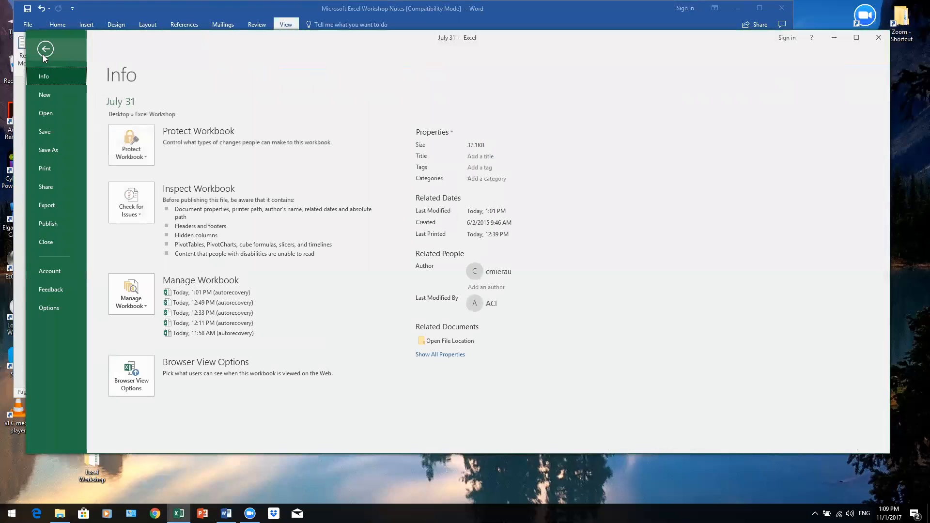
pyautogui.click(47, 151)
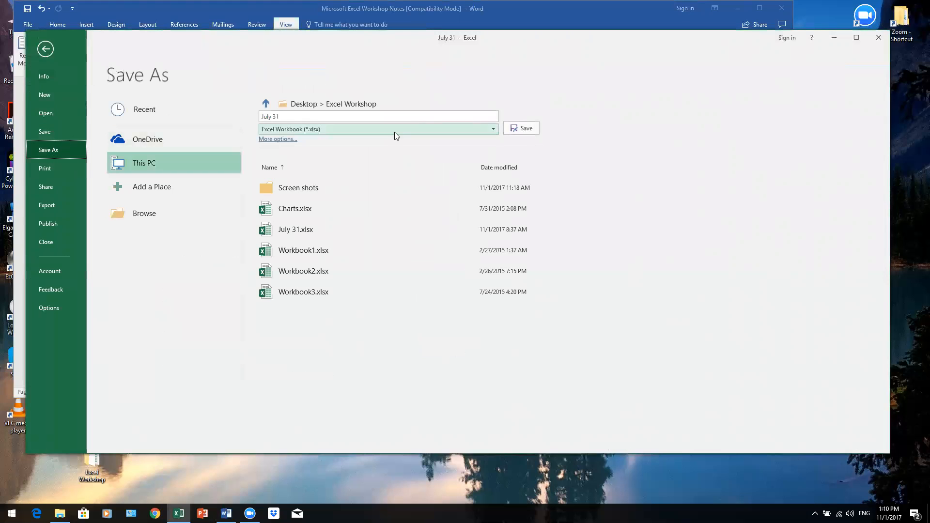
pyautogui.click(492, 130)
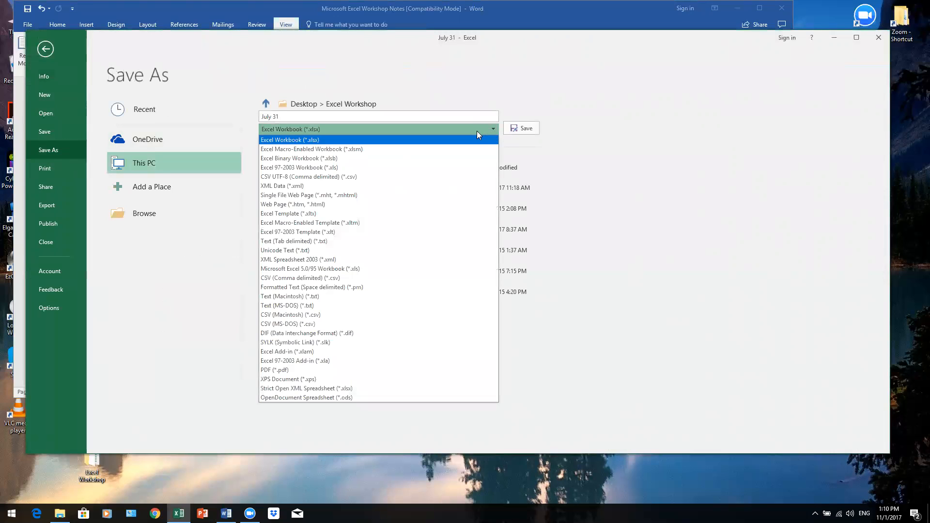